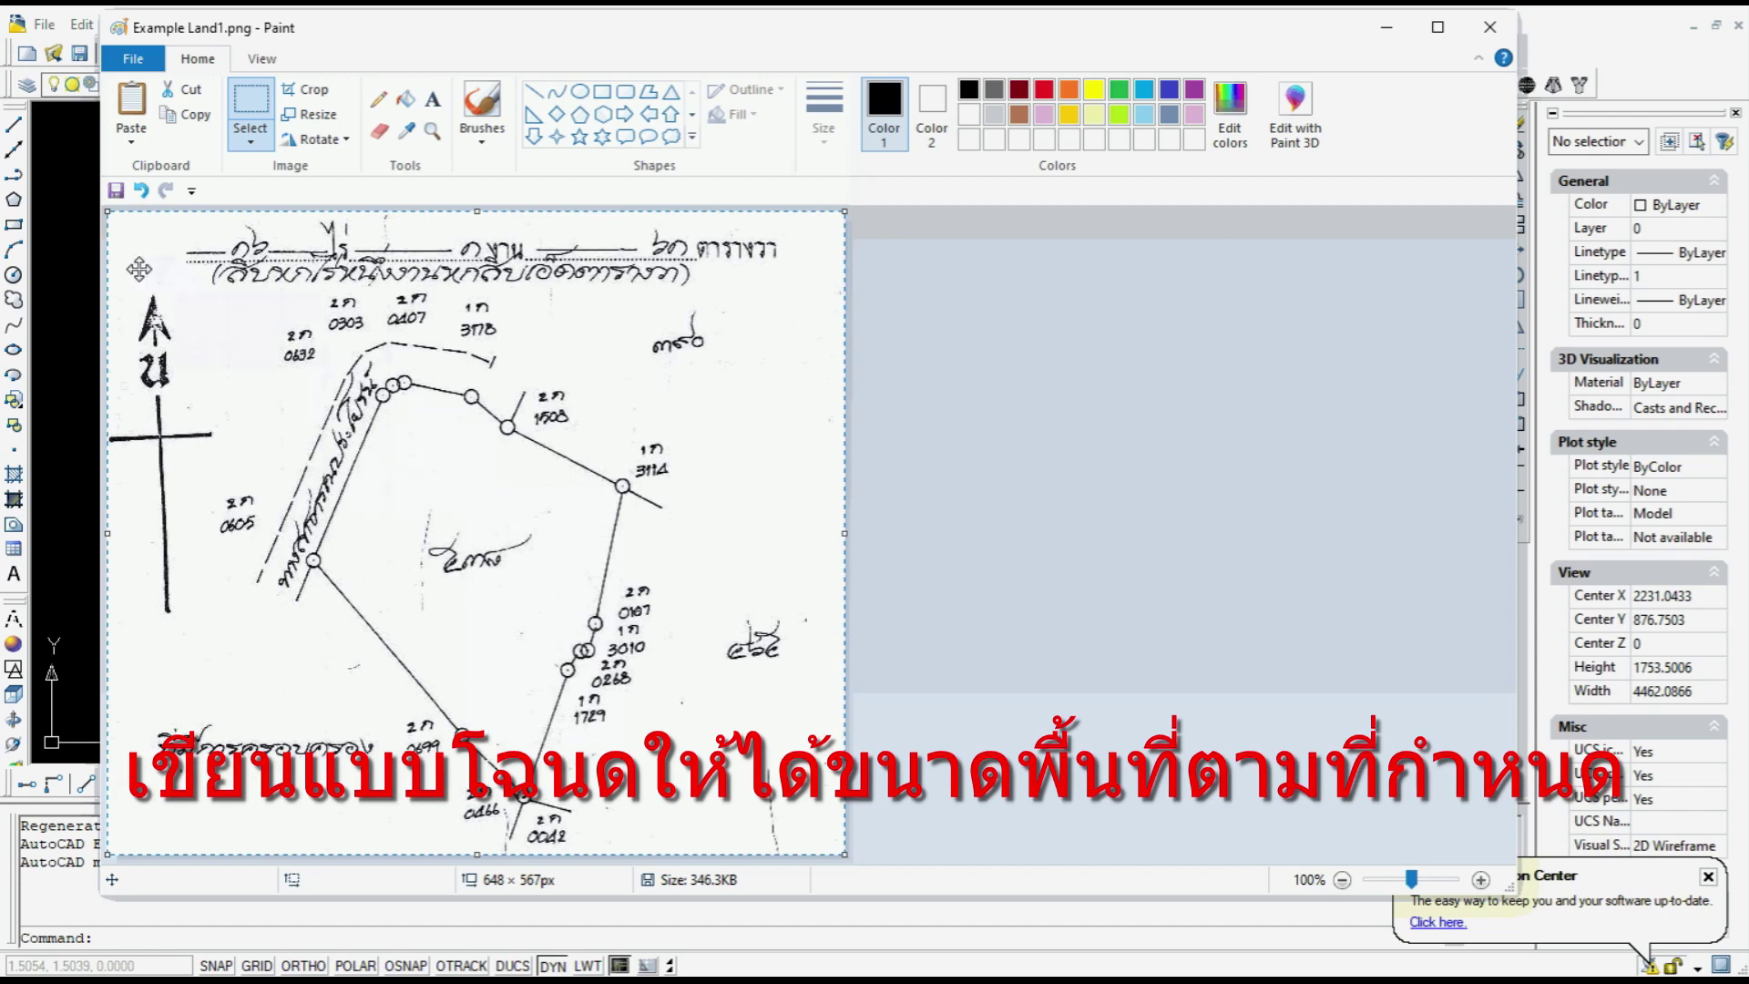
Bring the empty AutoCAD drawing in front of the Paint land-map scan
left_click(84, 290)
right_click(571, 401)
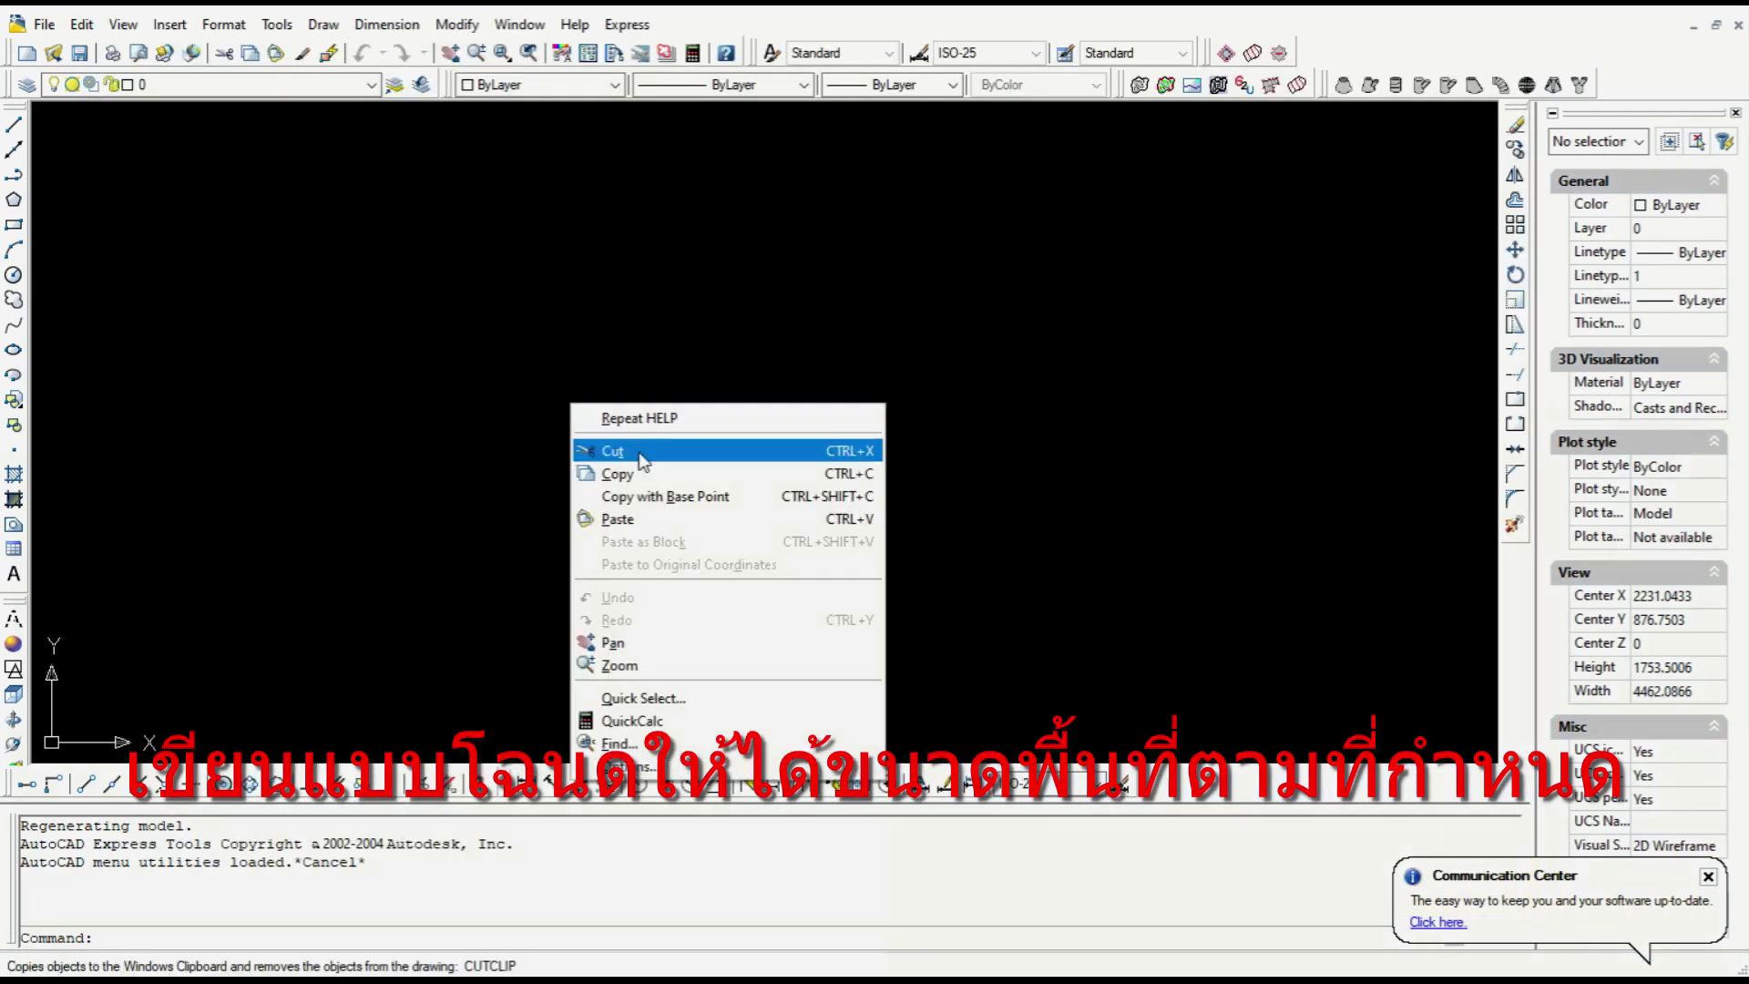
Paste the copied land-deed scan into the drawing with default OLE text size and zoom in
left_click(628, 512)
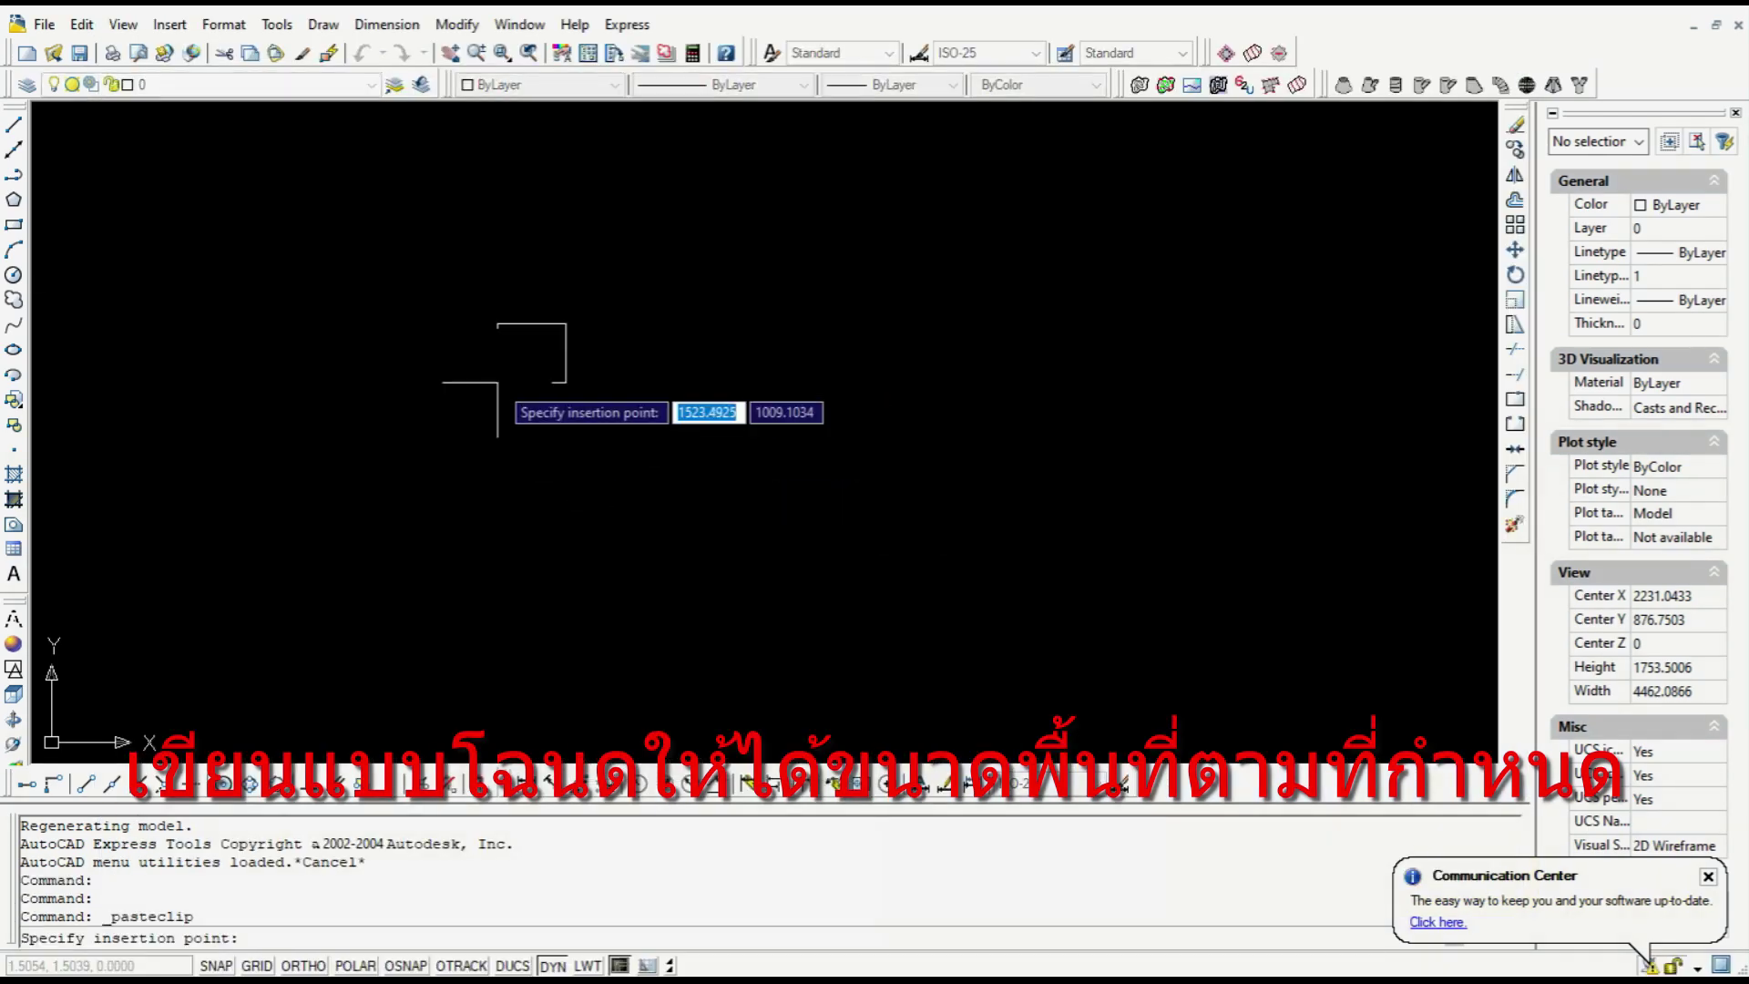
left_click(501, 394)
left_click(828, 569)
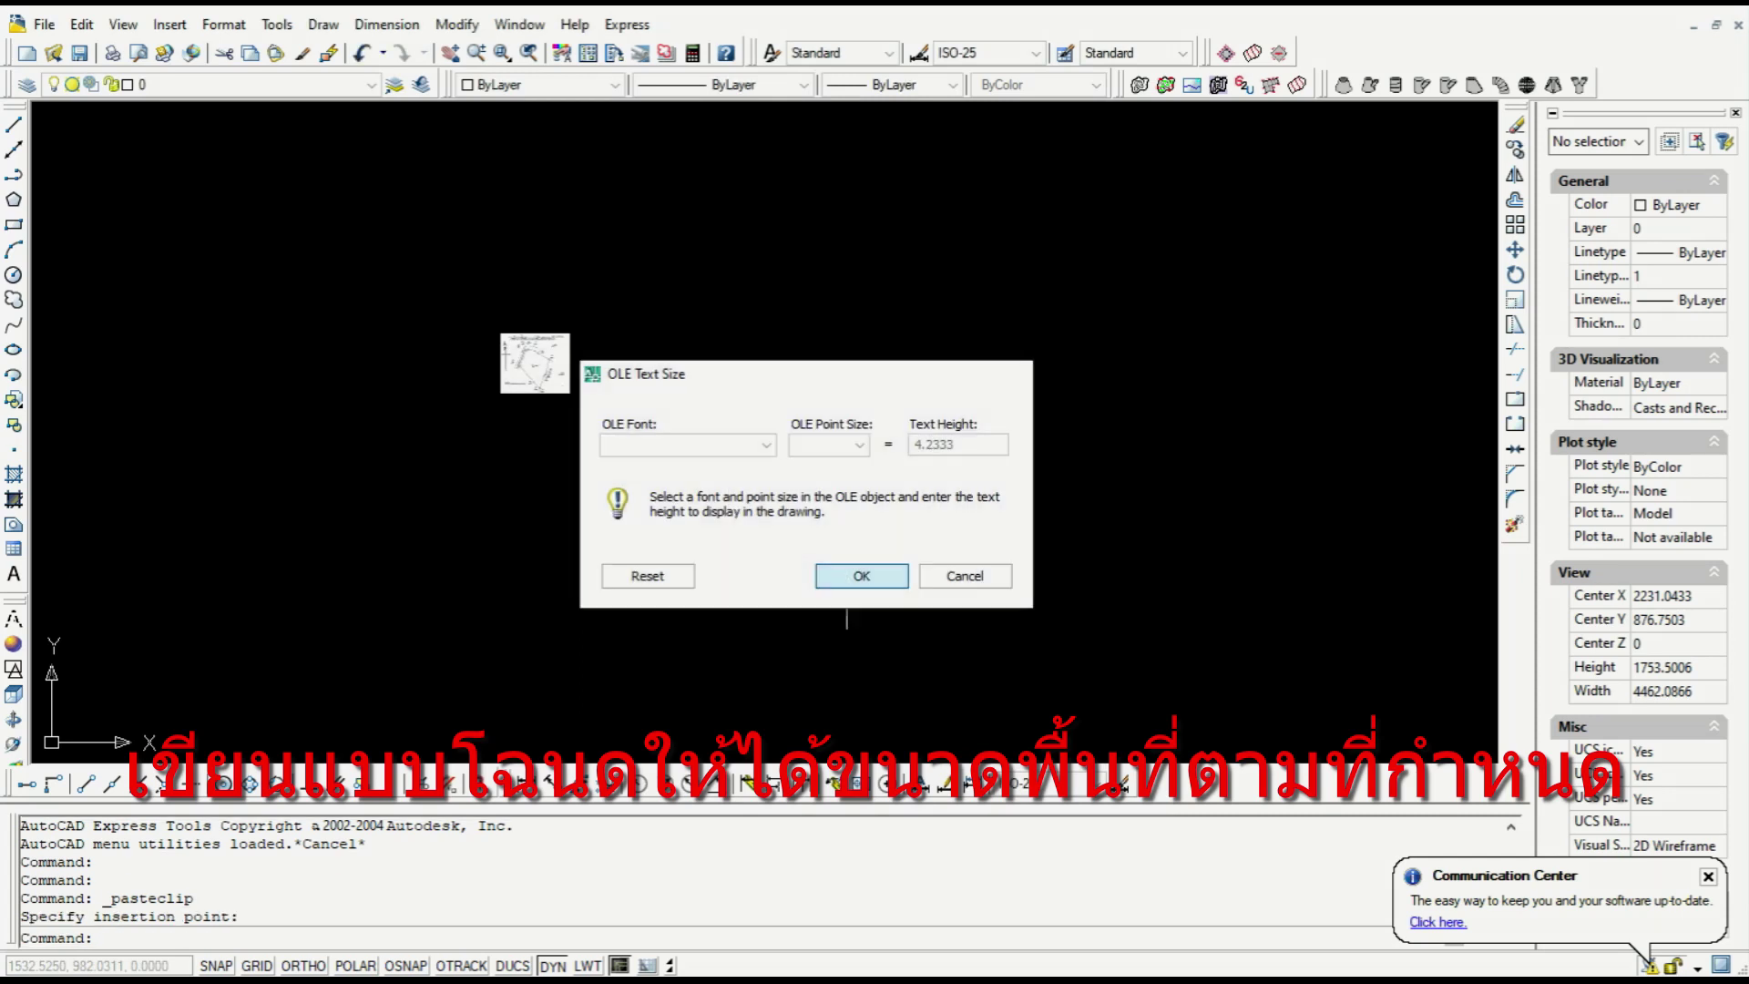
scroll(526, 352, "up", 4)
scroll(526, 351, "up", 5)
scroll(493, 494, "up", 1)
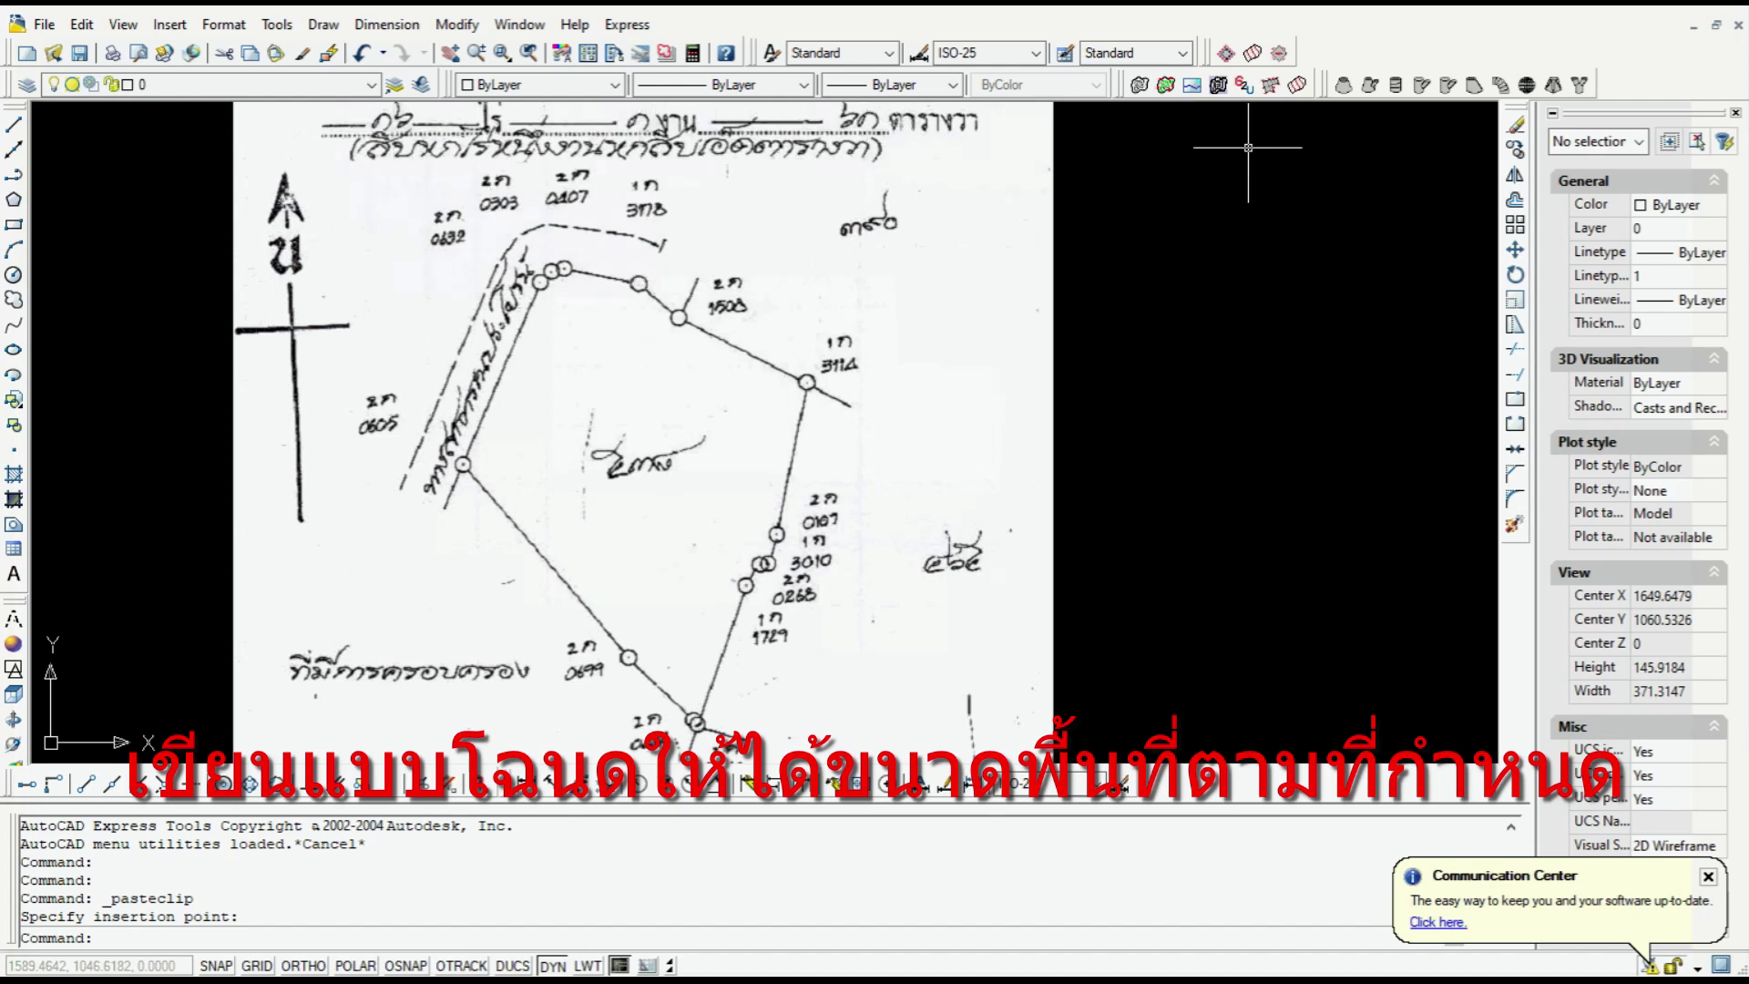
Start the SCAR Draft Area routine, pick the first boundary node and set its marker radius
left_click(1227, 54)
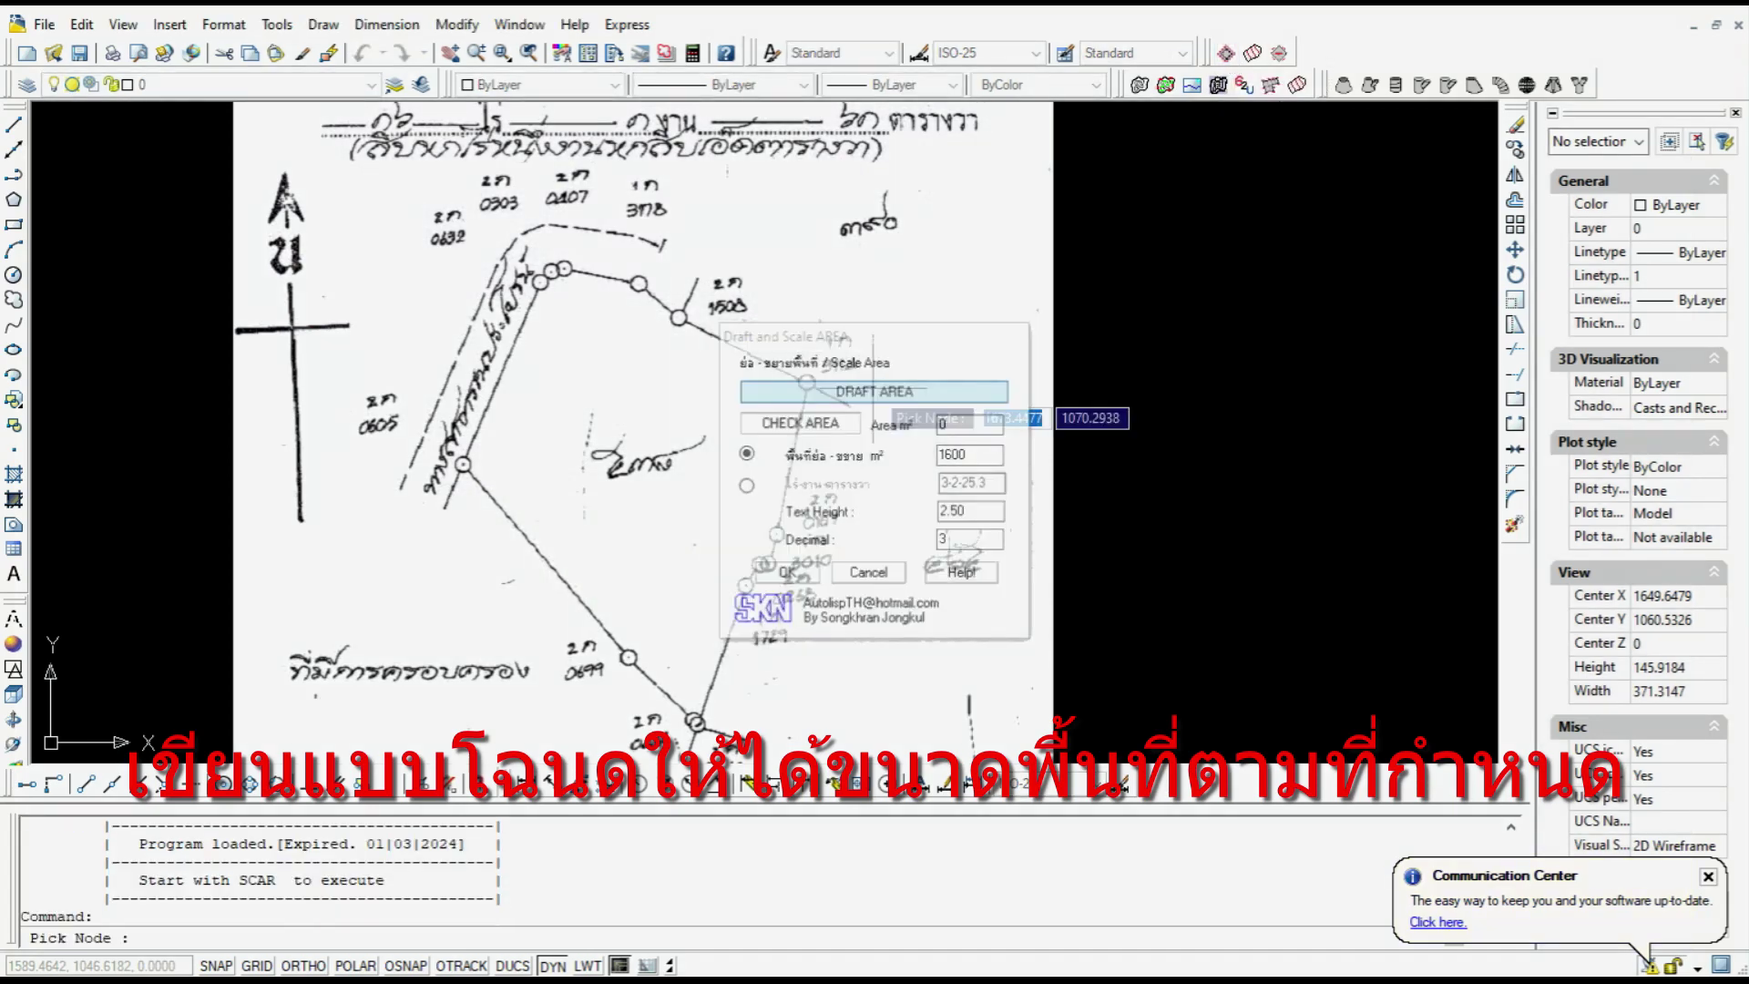
left_click(876, 398)
scroll(736, 703, "up", 5)
scroll(736, 703, "up", 5)
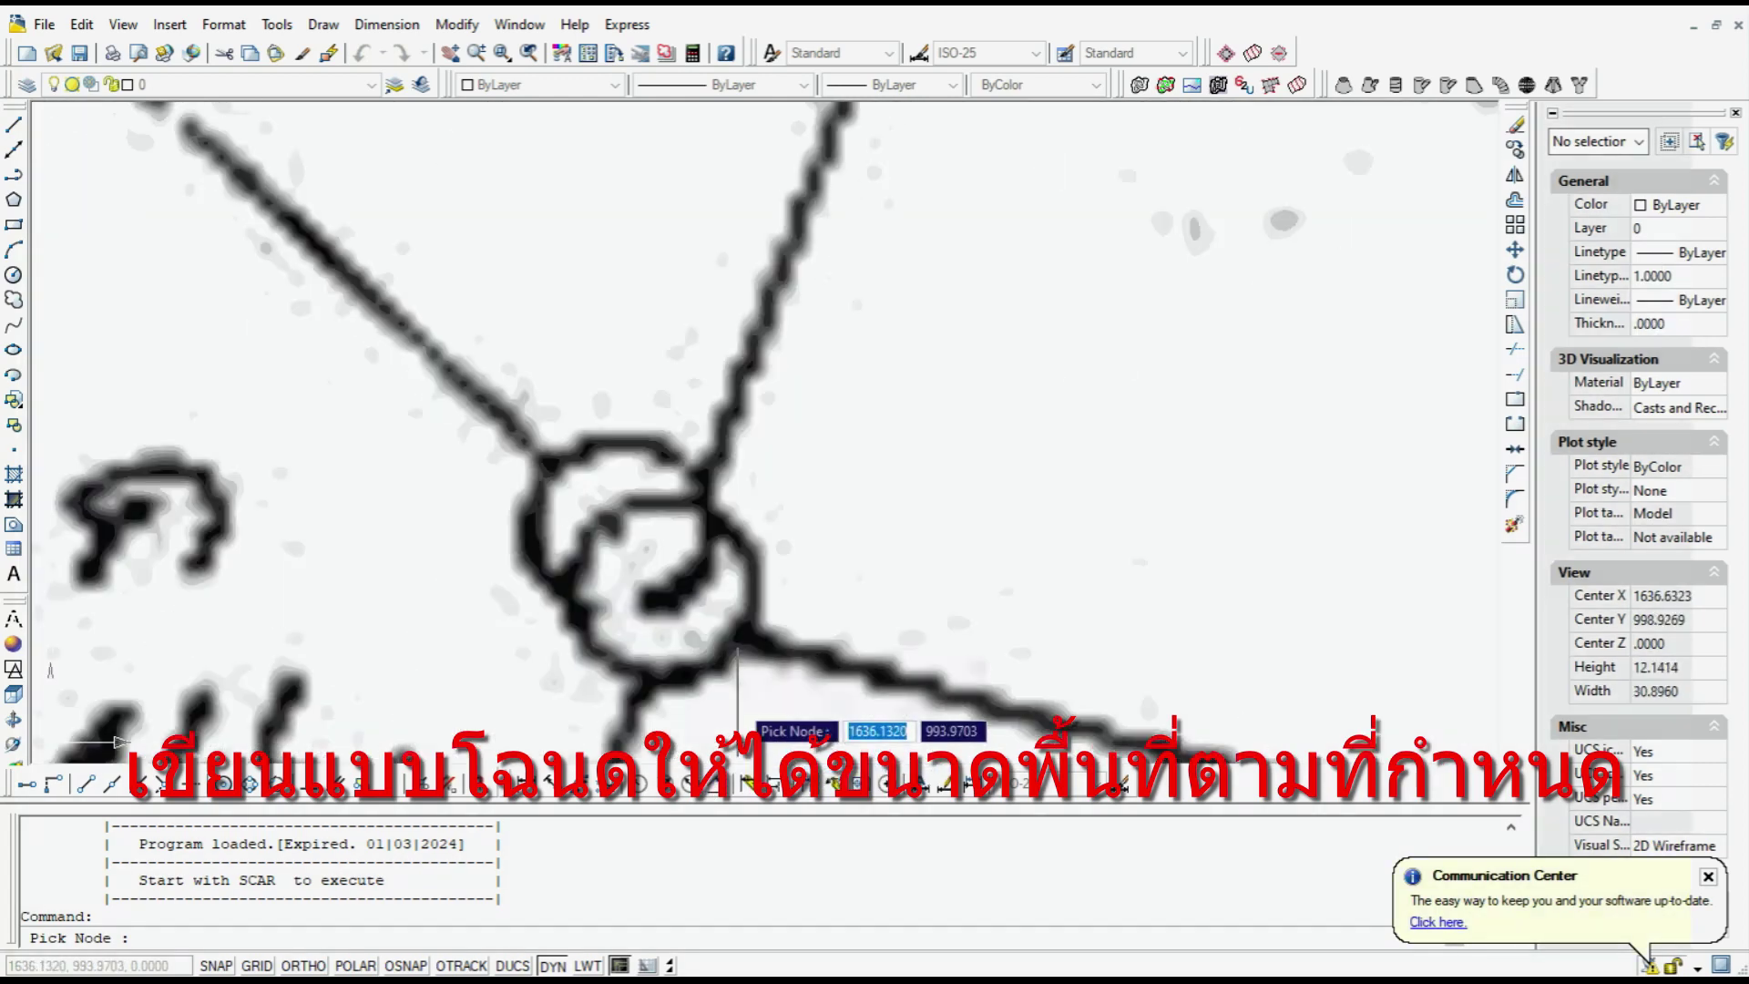
left_click(665, 587)
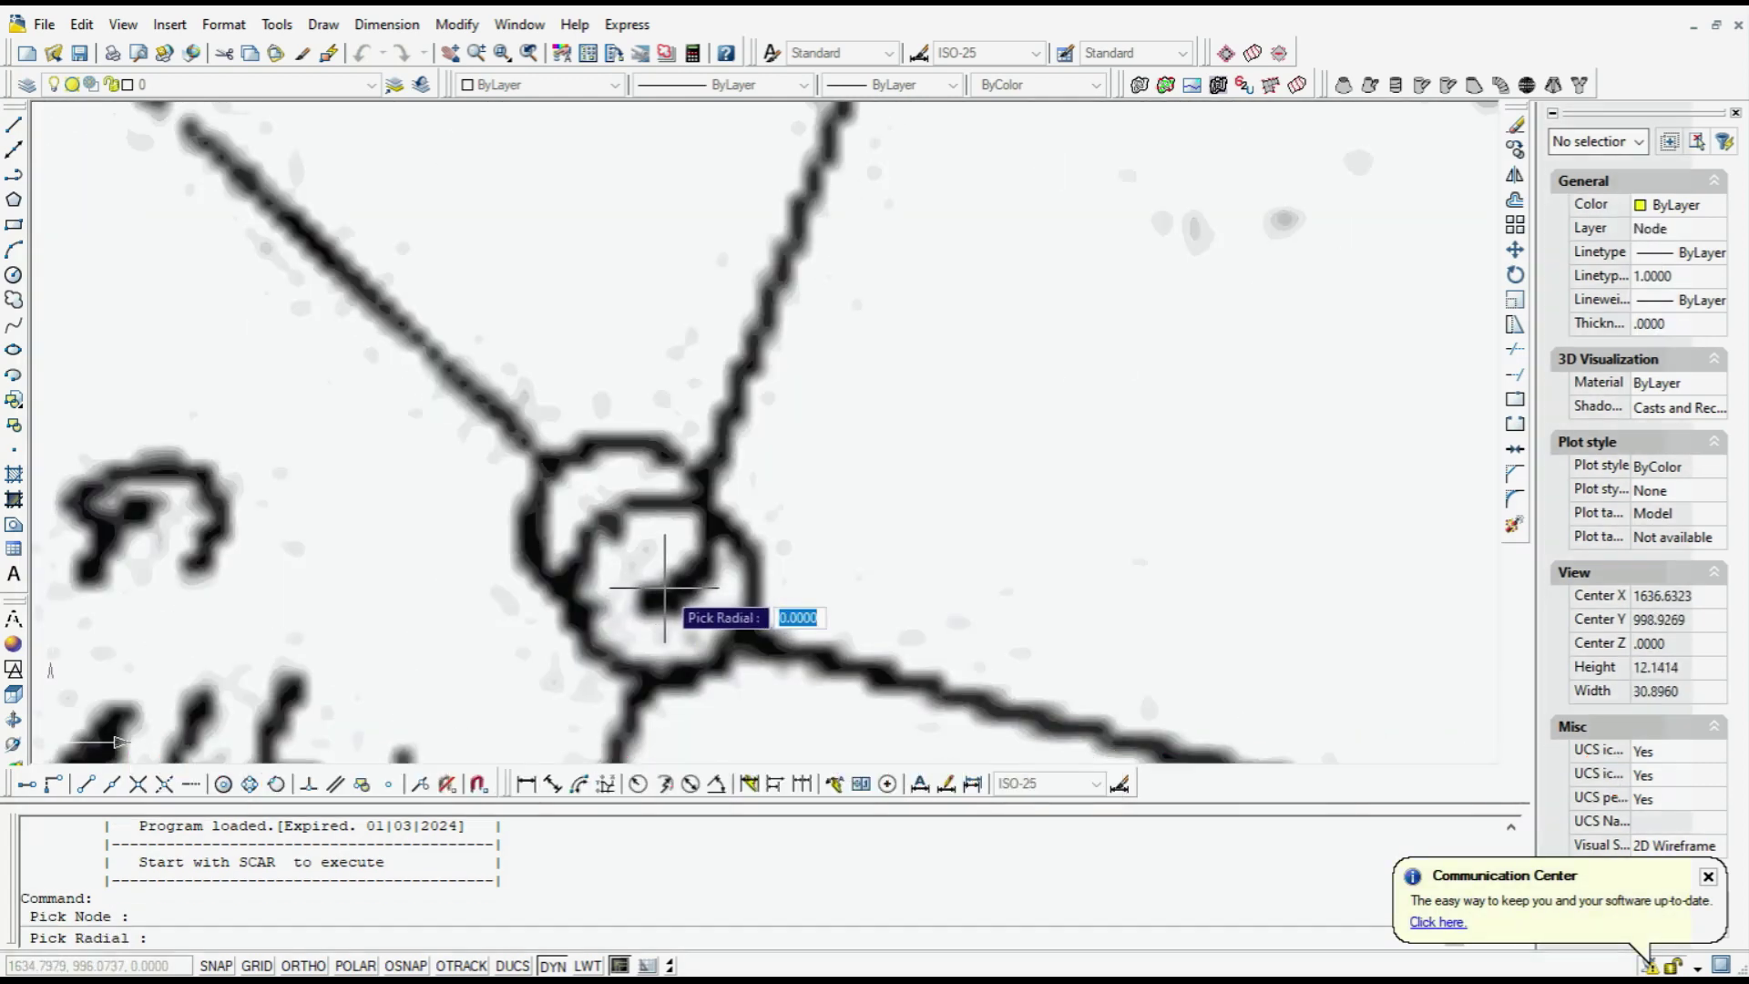
left_click(754, 584)
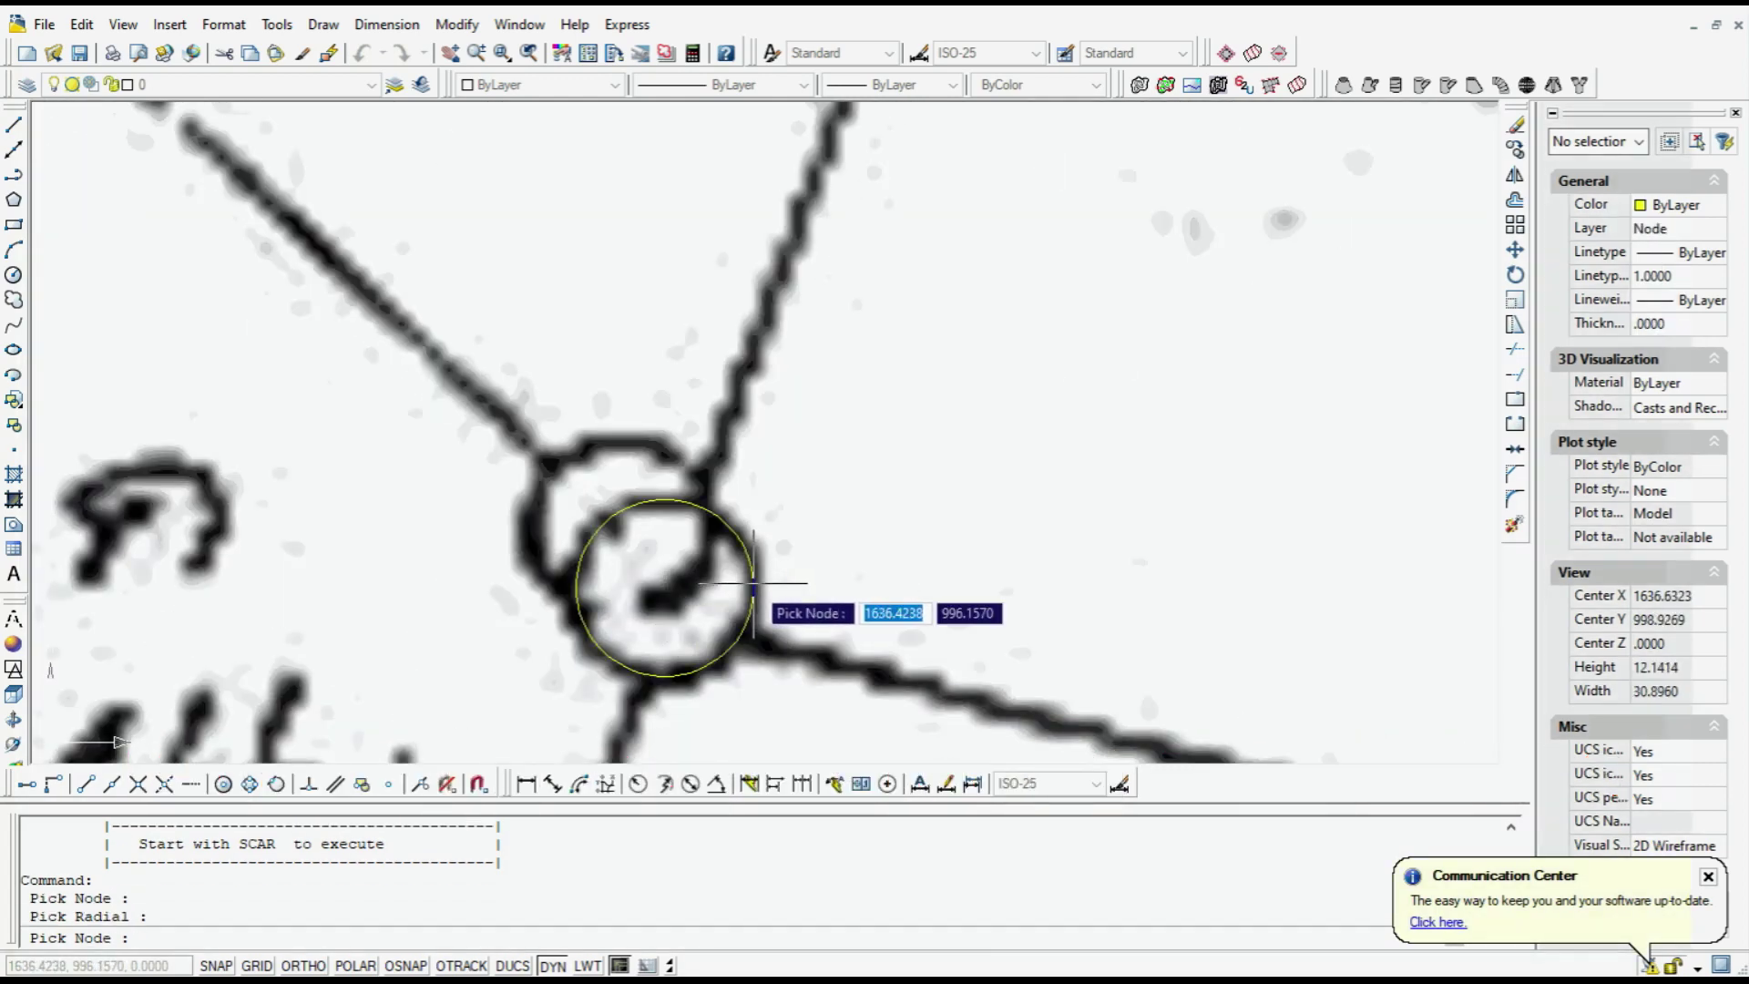
Mark further boundary nodes, including the one beside 0699 and the top of the left edge
left_click(612, 525)
scroll(613, 525, "down", 5)
scroll(605, 526, "down", 2)
scroll(501, 411, "up", 4)
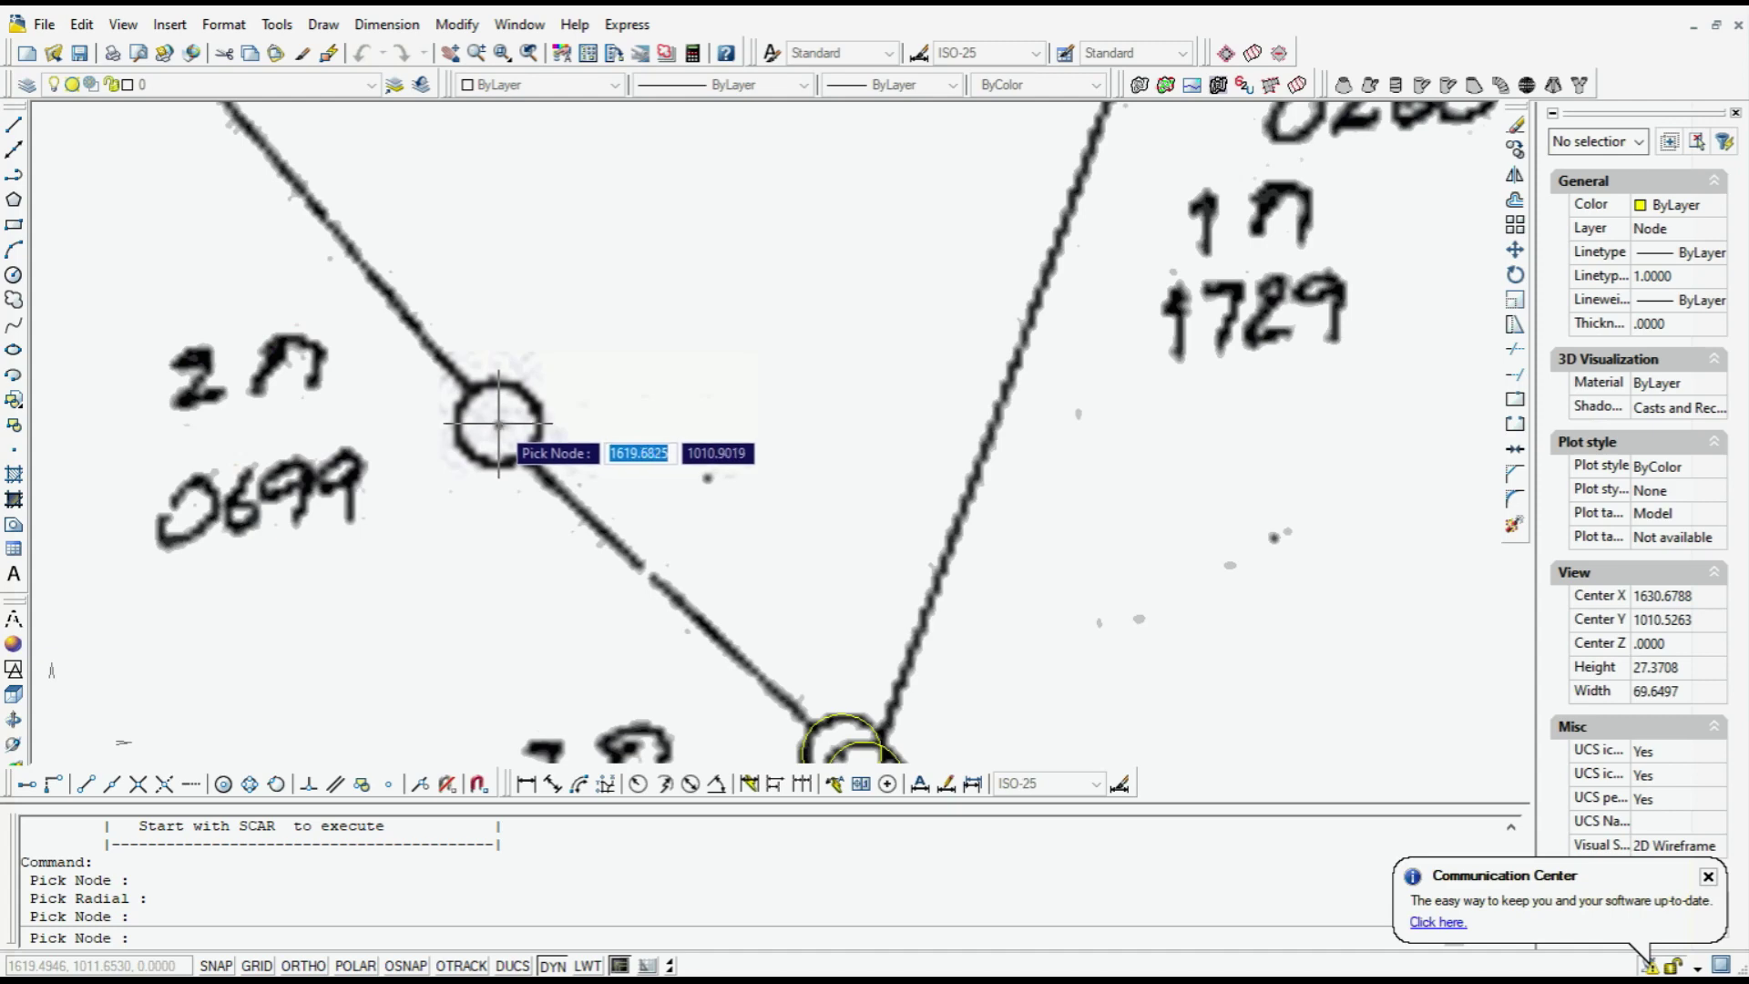
left_click(499, 425)
scroll(498, 424, "down", 5)
scroll(300, 193, "up", 4)
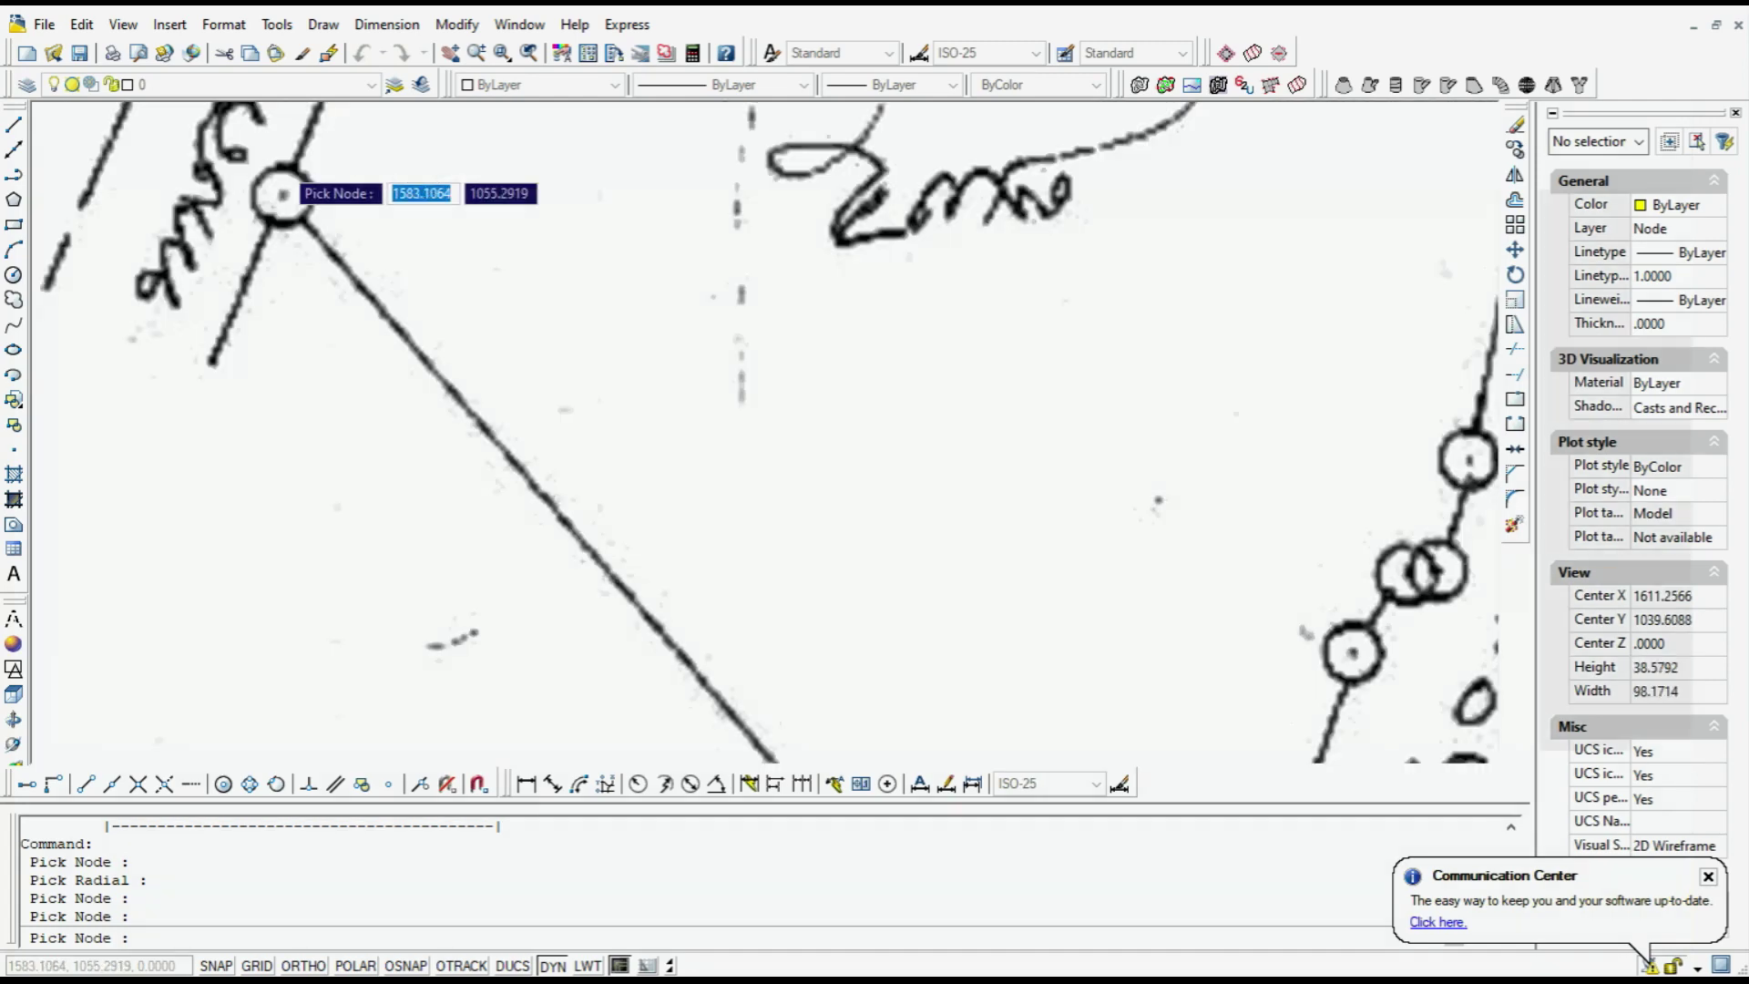
scroll(294, 191, "up", 1)
left_click(282, 206)
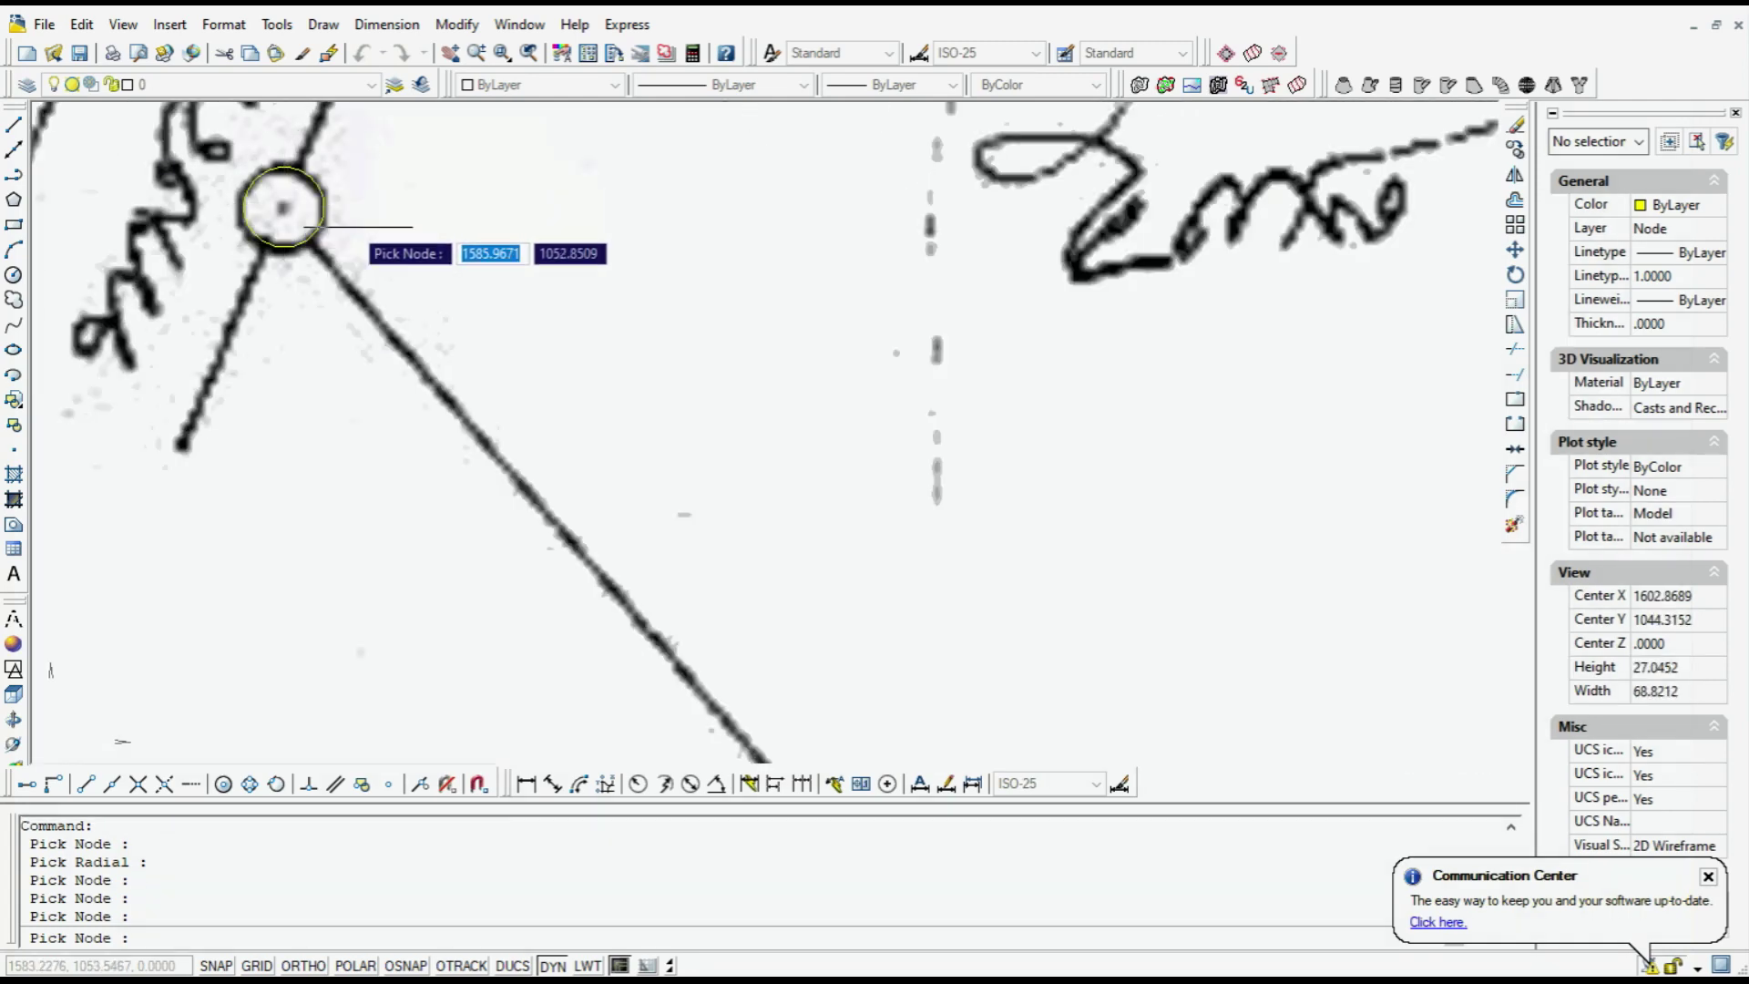
scroll(423, 254, "down", 5)
left_click(451, 56)
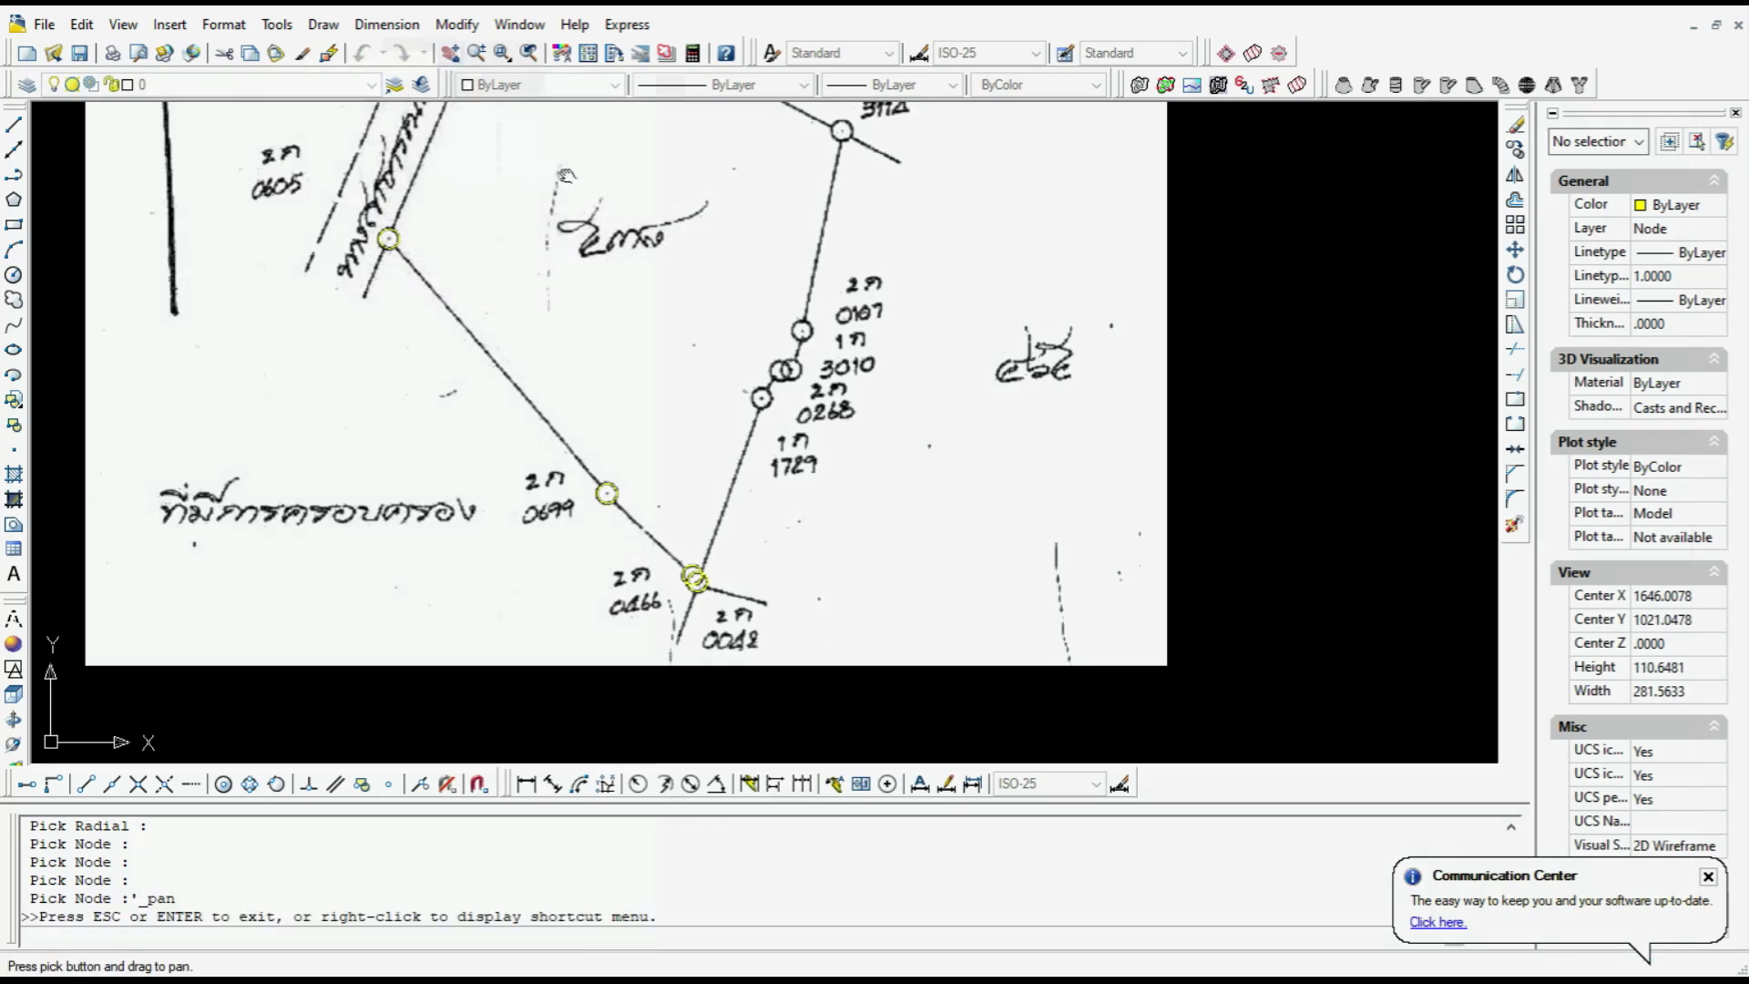
Bring the map top into view and mark the top-left bend and top-edge nodes
left_click_drag(588, 145, 545, 557)
right_click(583, 549)
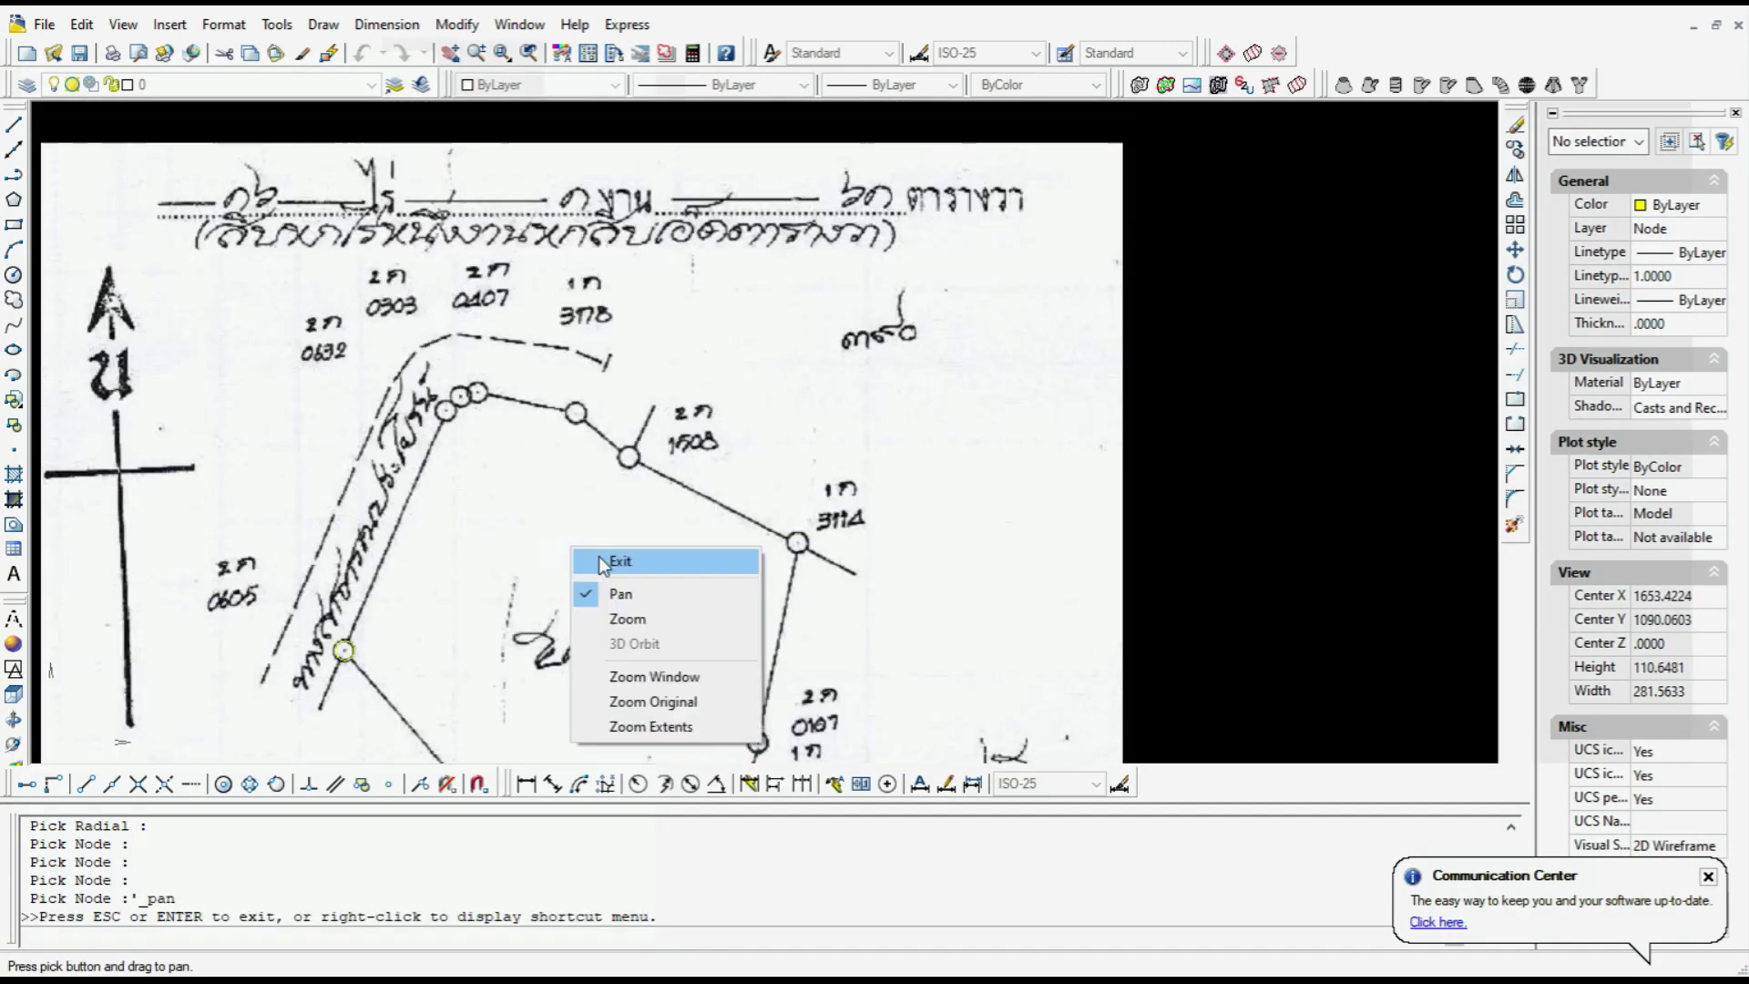
left_click(608, 559)
scroll(583, 551, "up", 3)
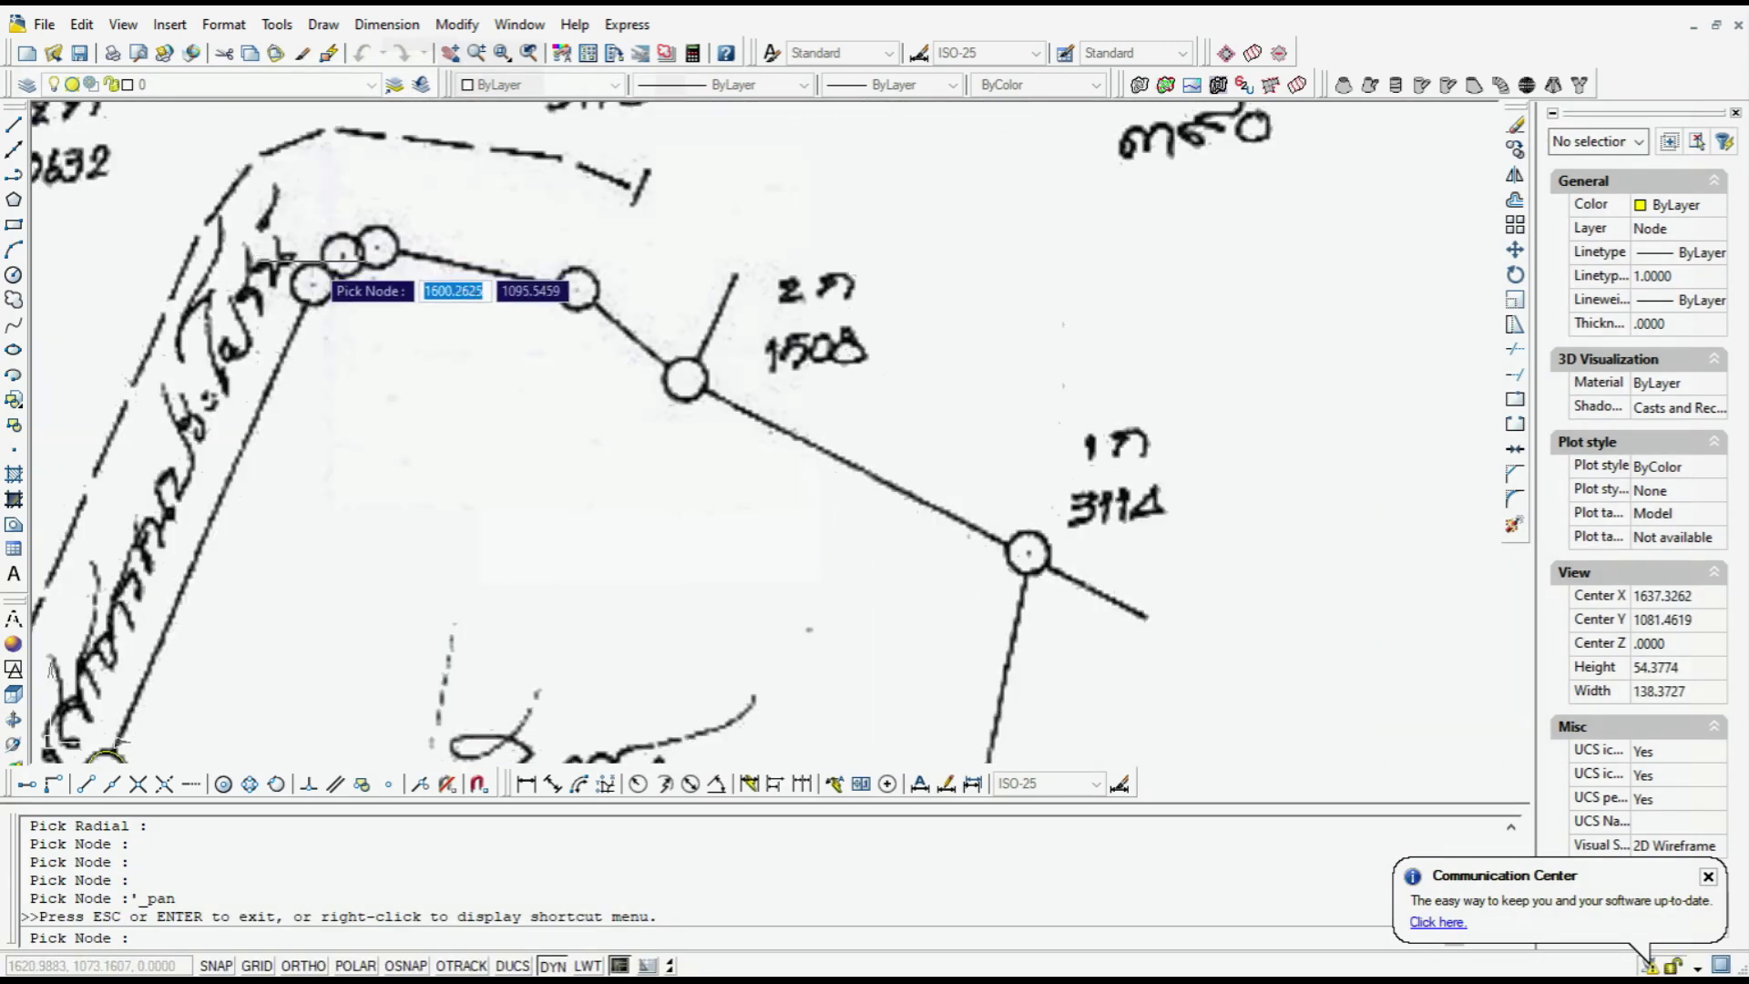
left_click(312, 284)
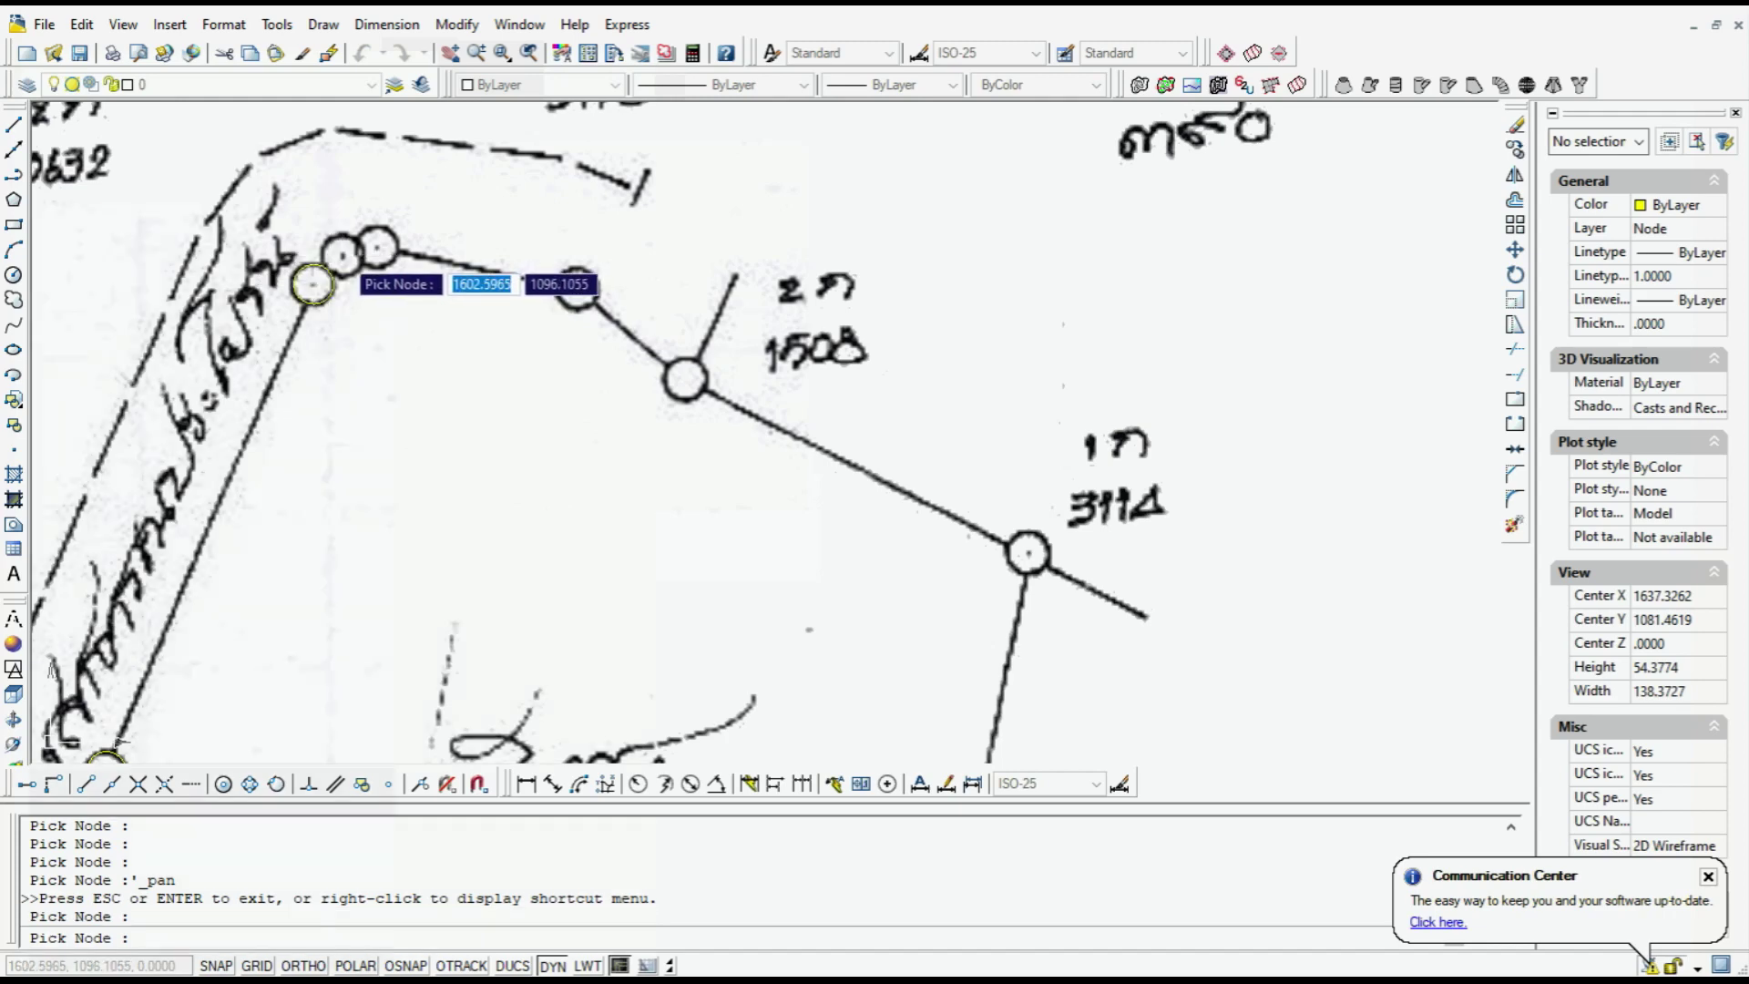
left_click(342, 256)
left_click(378, 247)
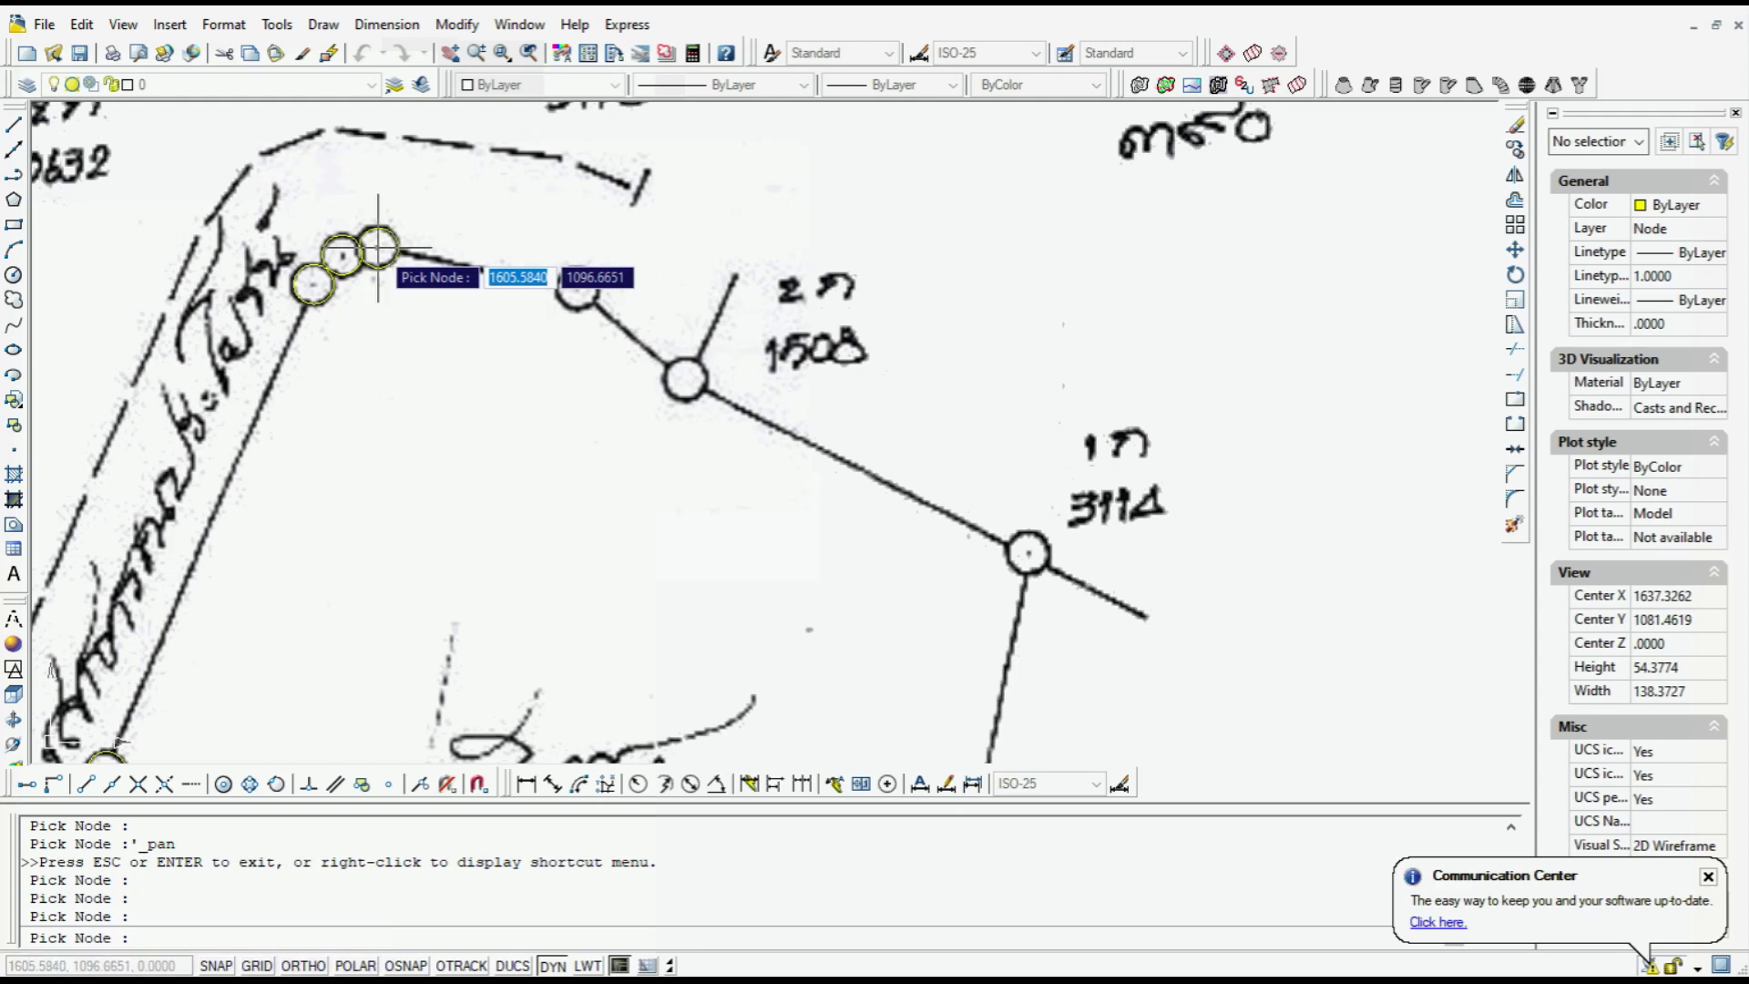
Mark the nodes near 1508, 3114, 0107 and 3010, then finish node picking
left_click(575, 290)
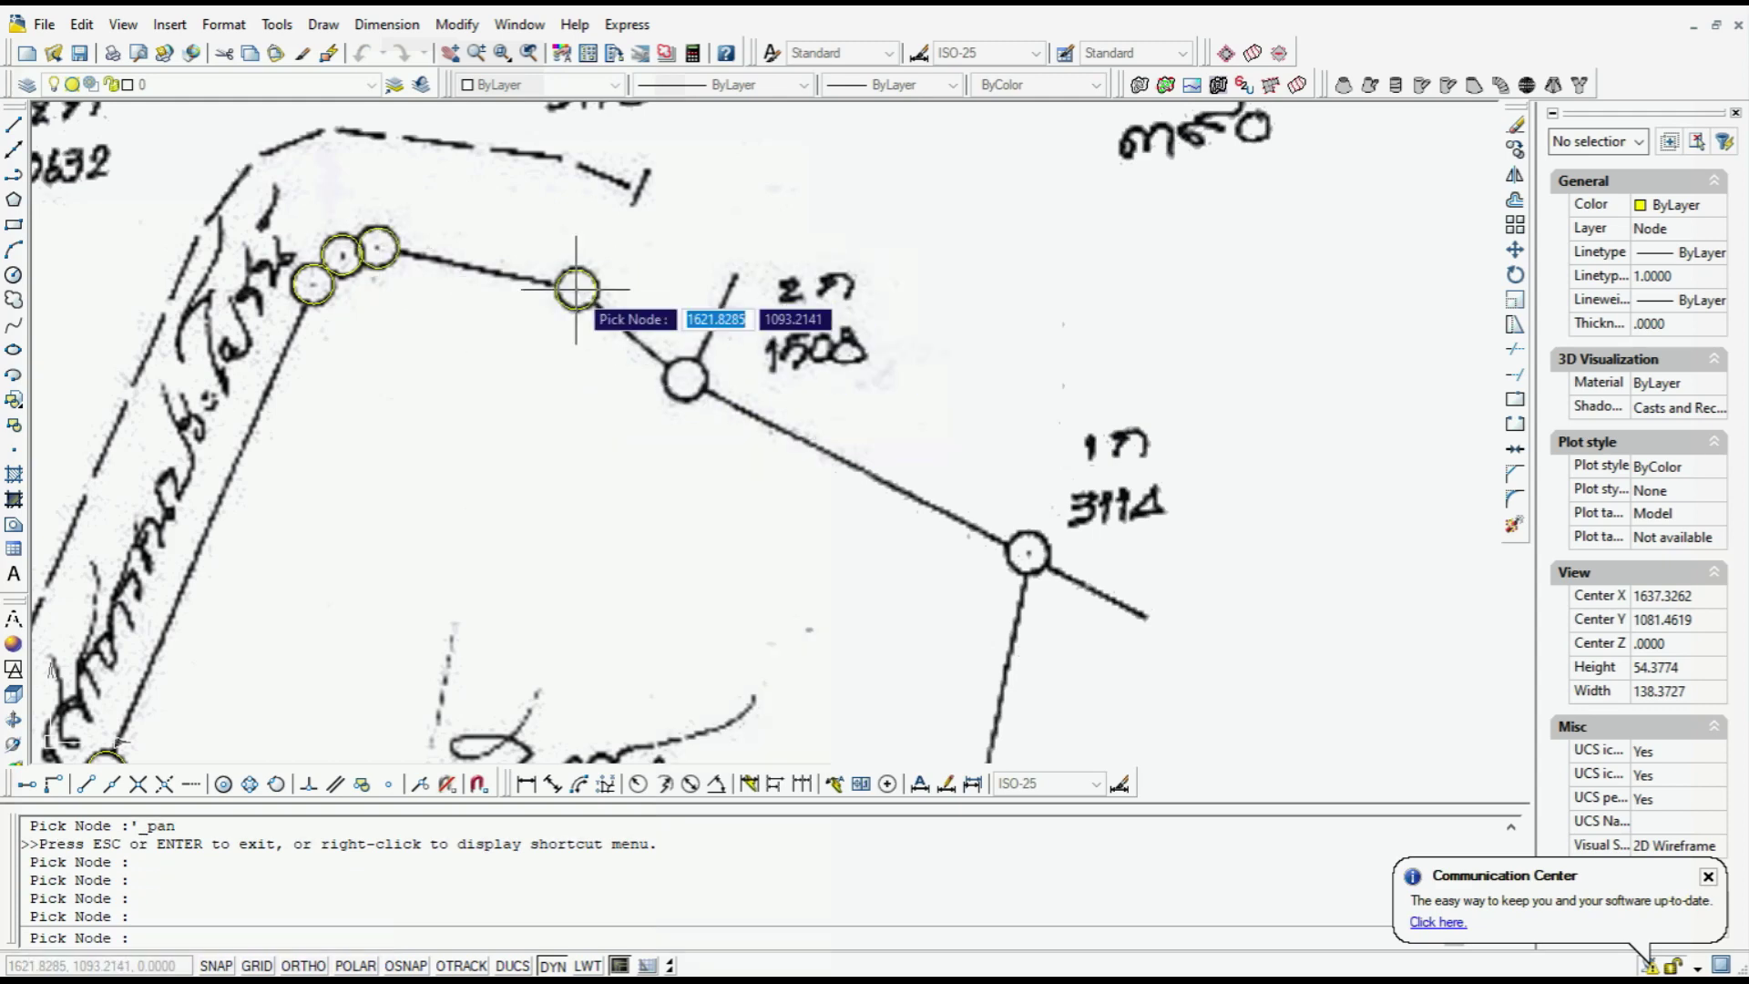
left_click(685, 379)
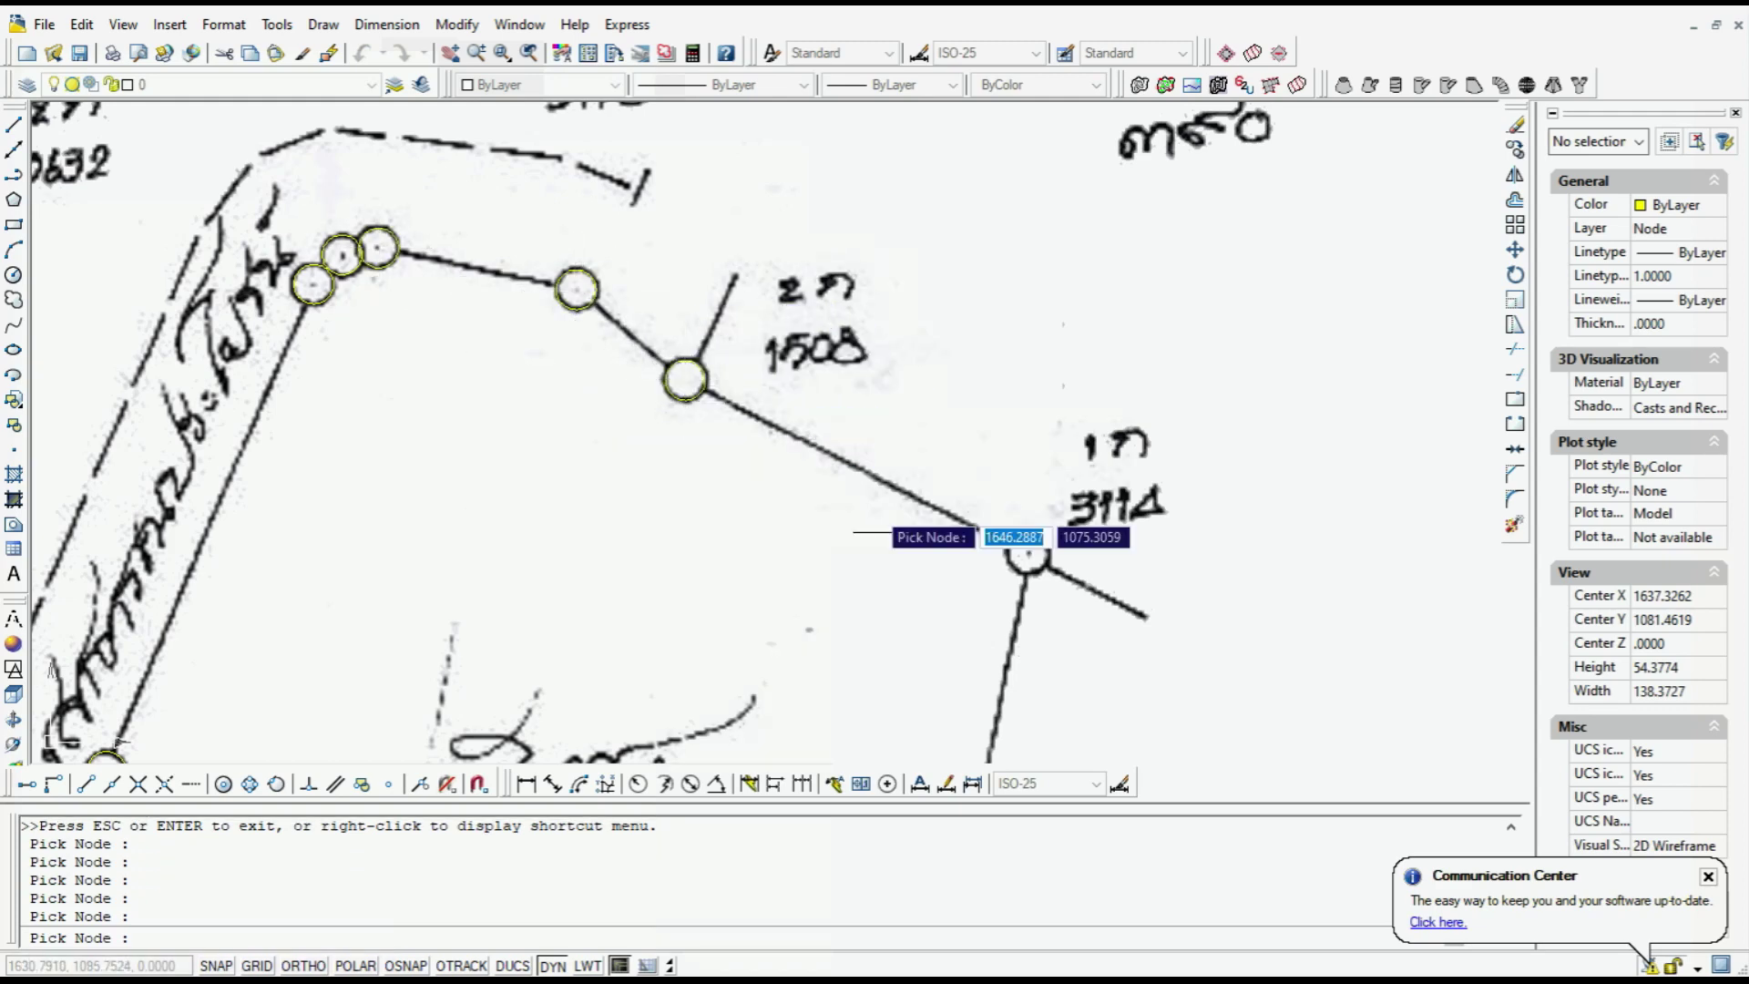
left_click(1028, 552)
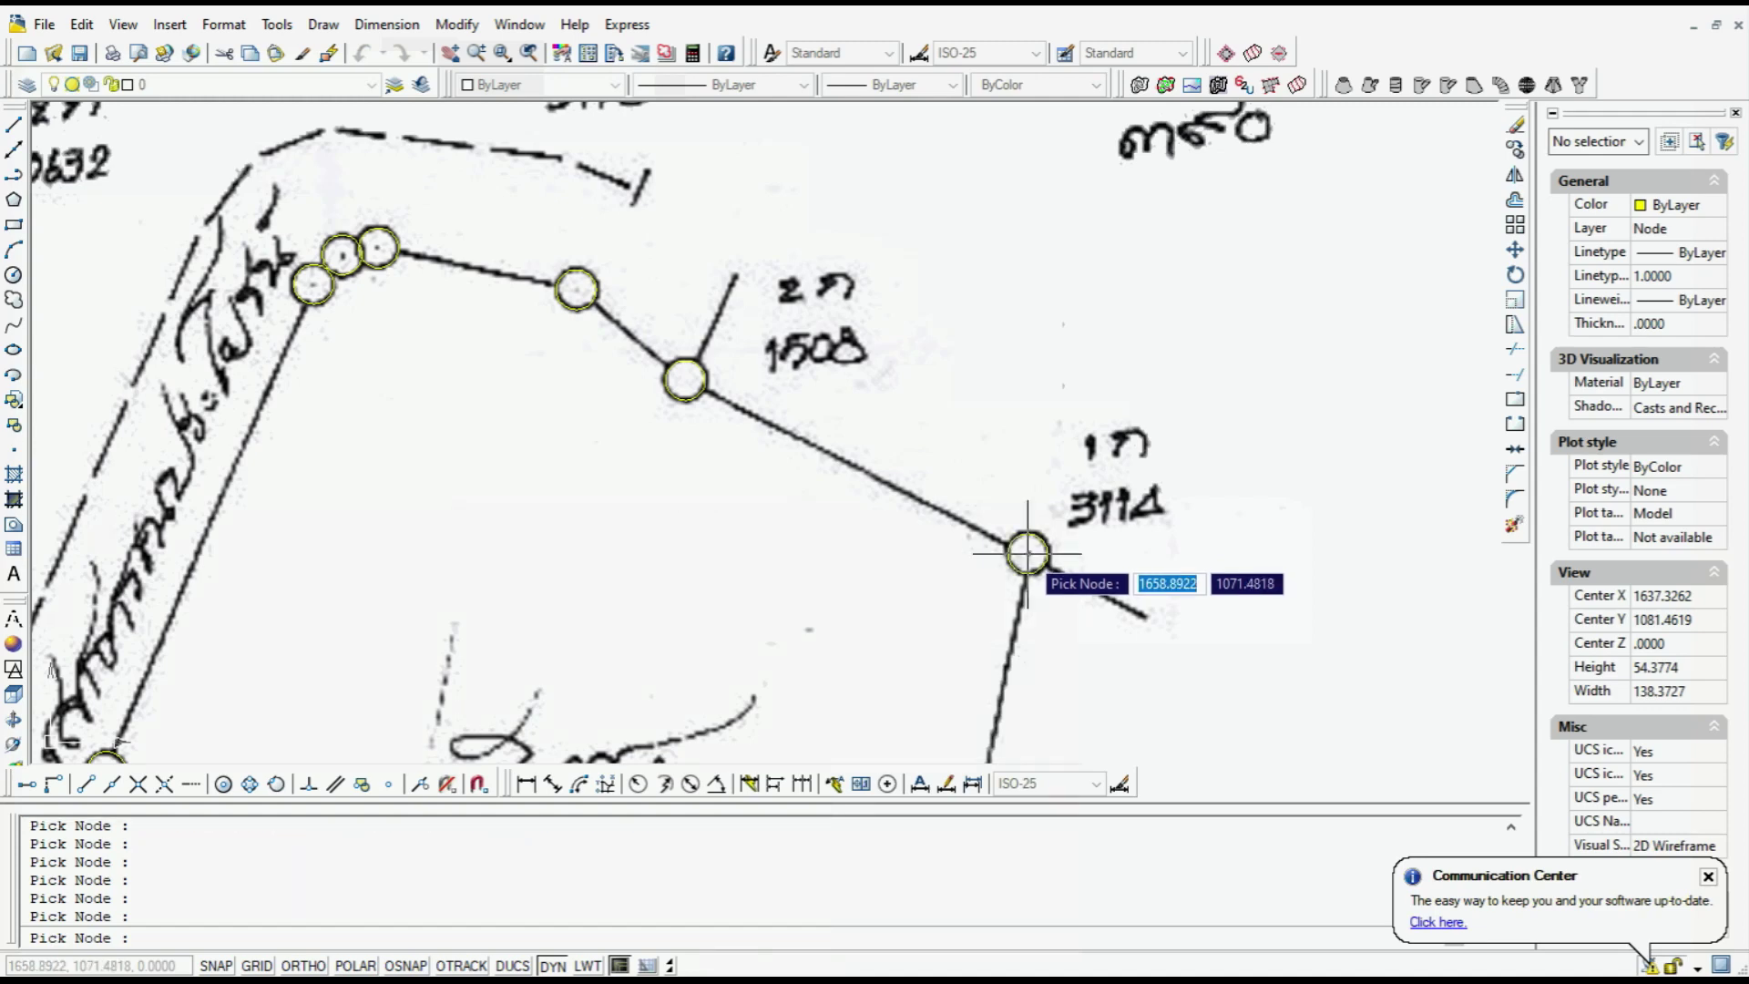
scroll(1011, 474, "down", 5)
scroll(1075, 711, "up", 5)
scroll(975, 538, "up", 2)
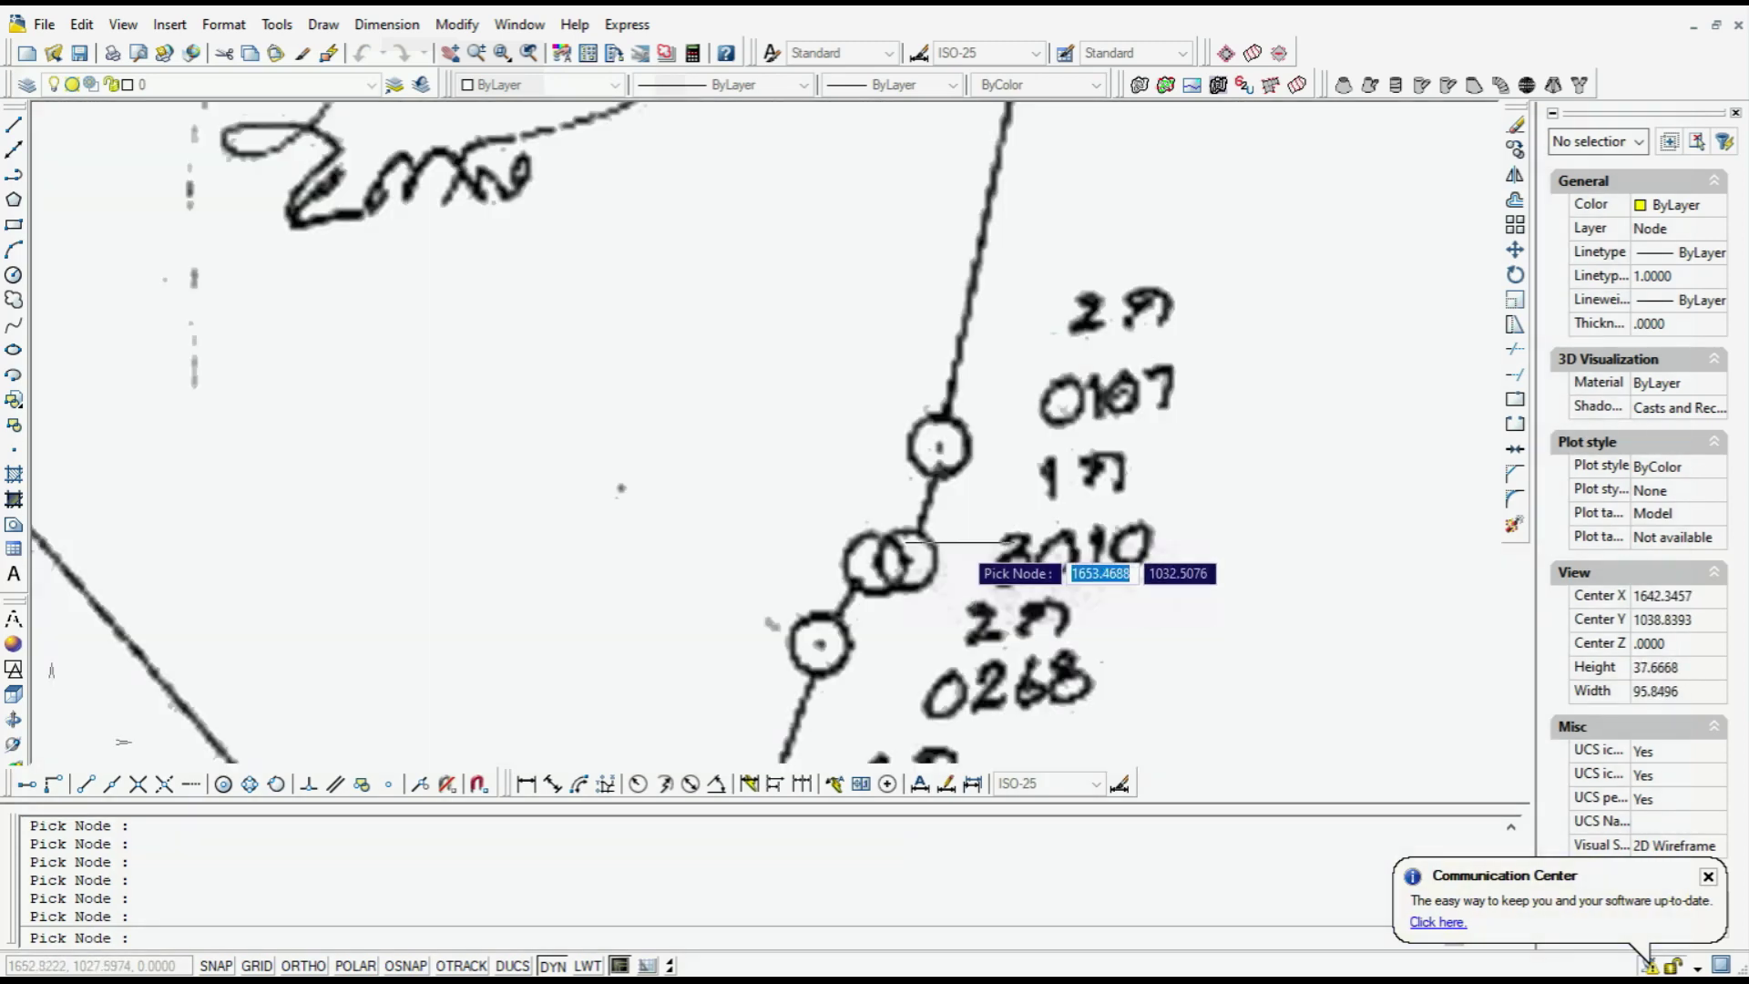
left_click(938, 446)
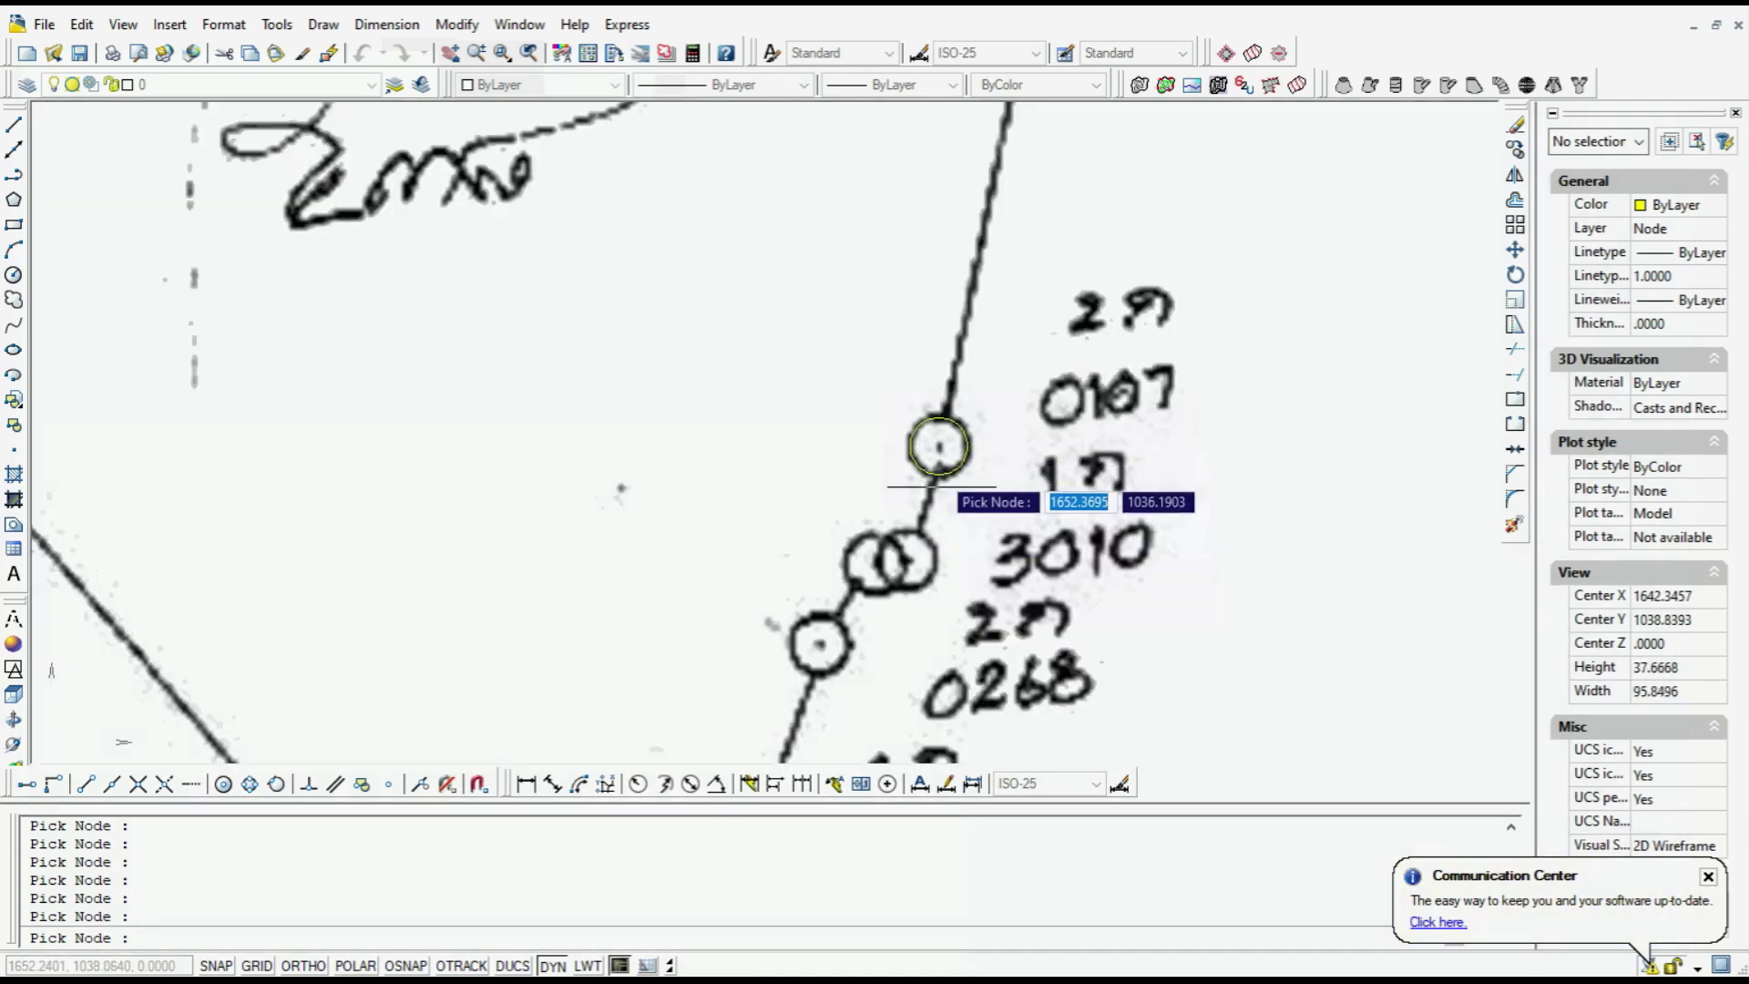
left_click(908, 560)
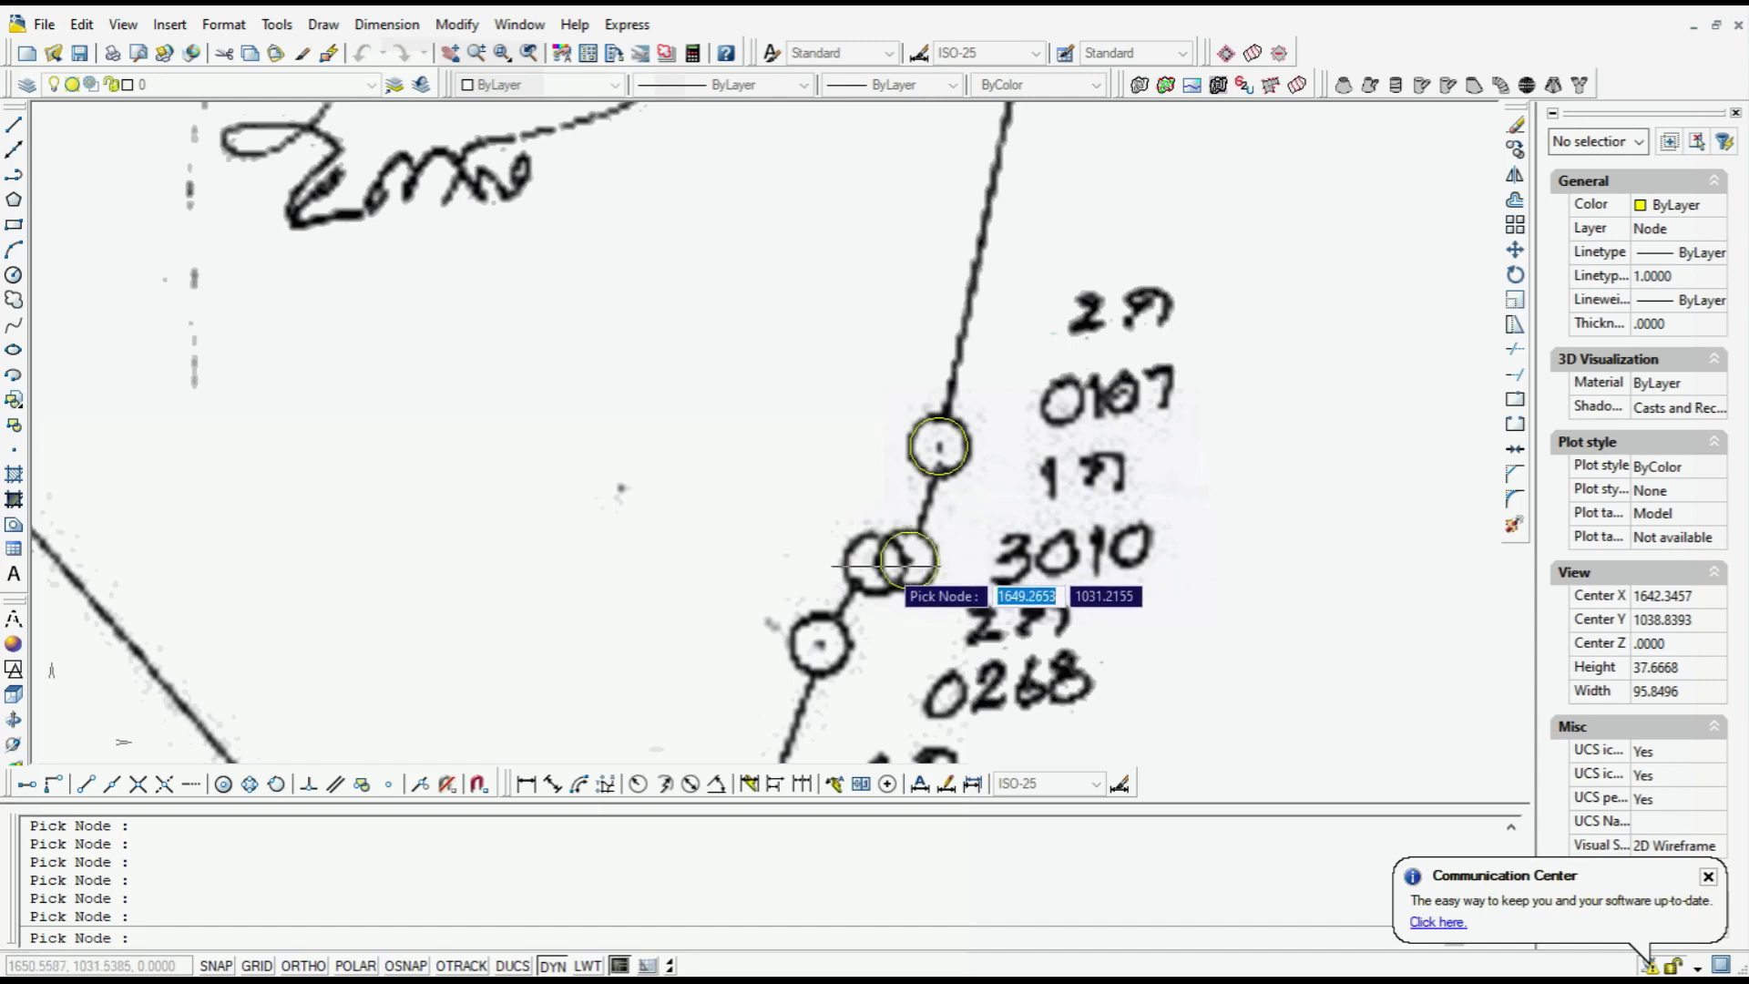
left_click(874, 562)
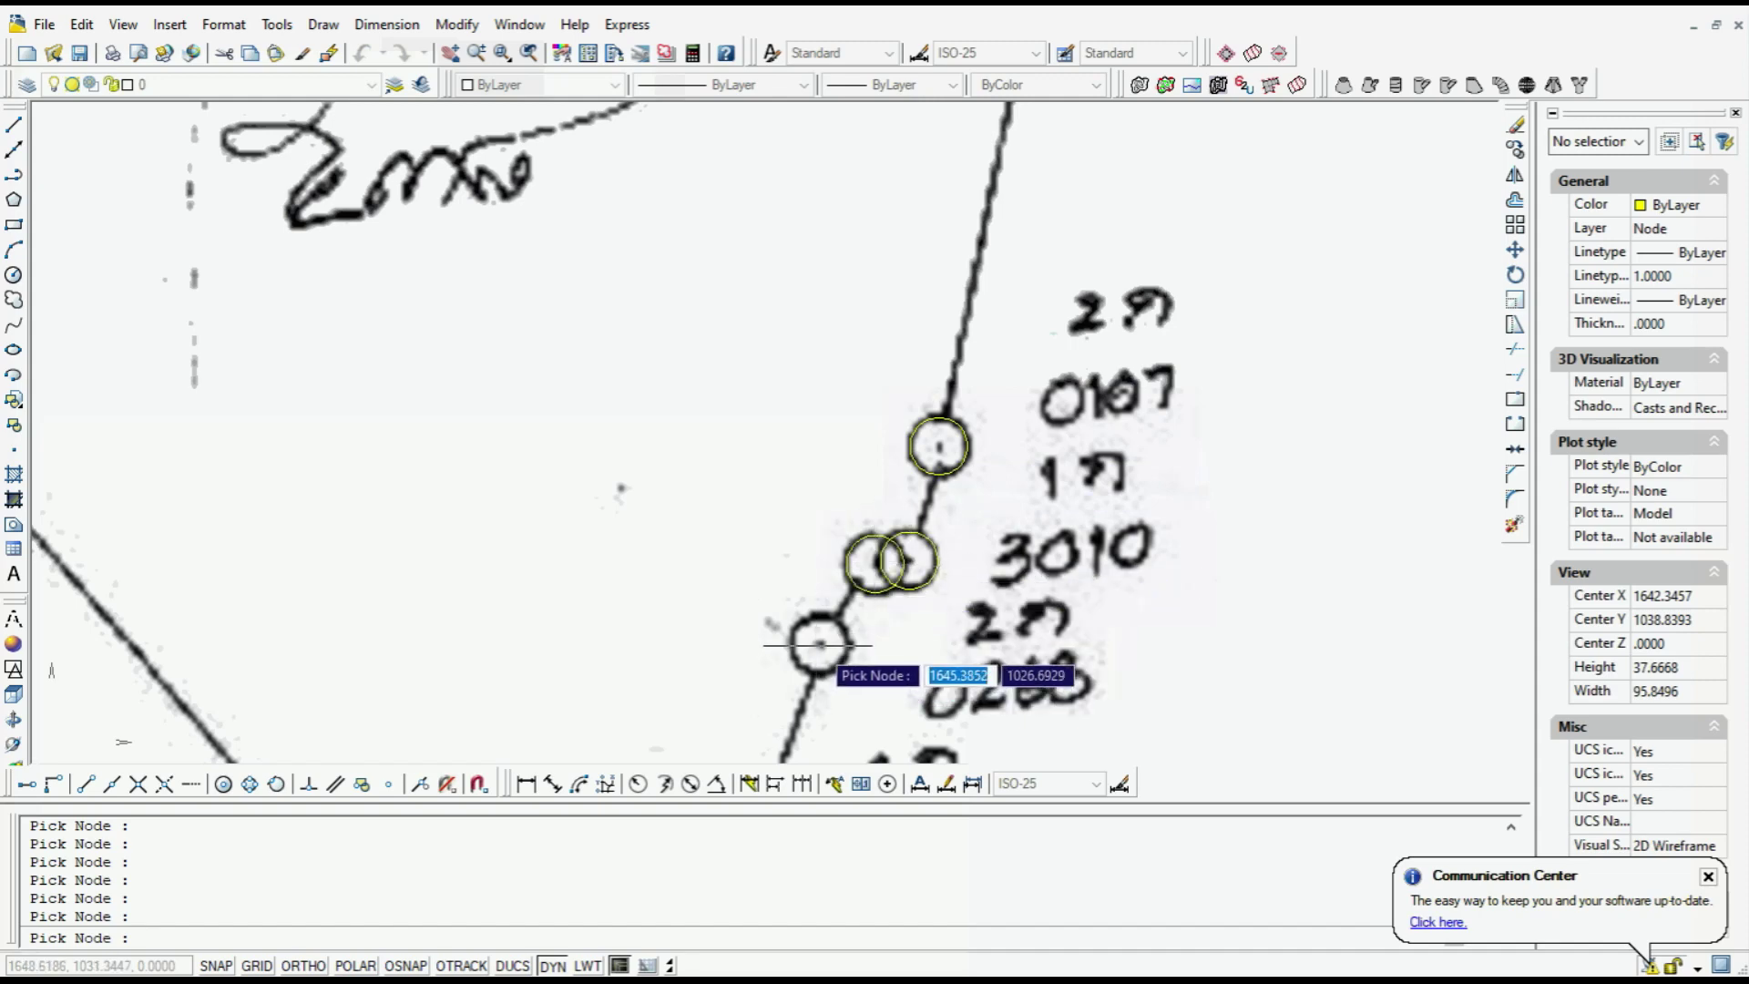
scroll(820, 650, "down", 5)
scroll(729, 592, "up", 2)
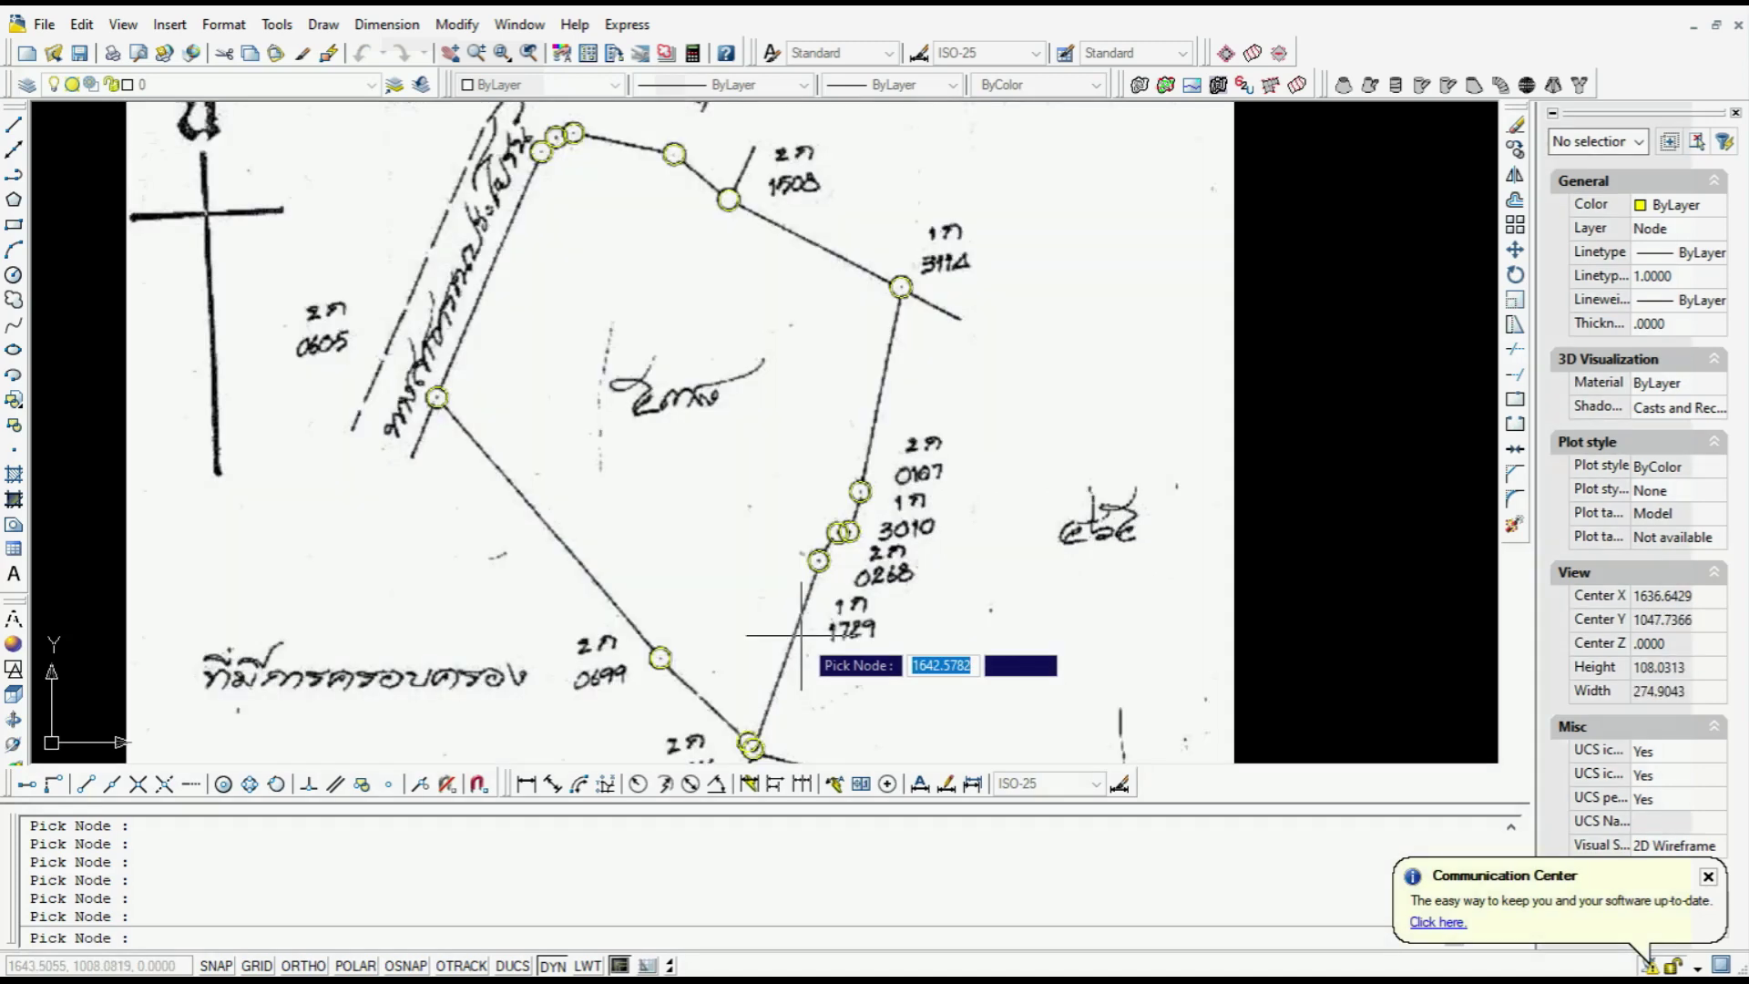
scroll(683, 546, "up", 1)
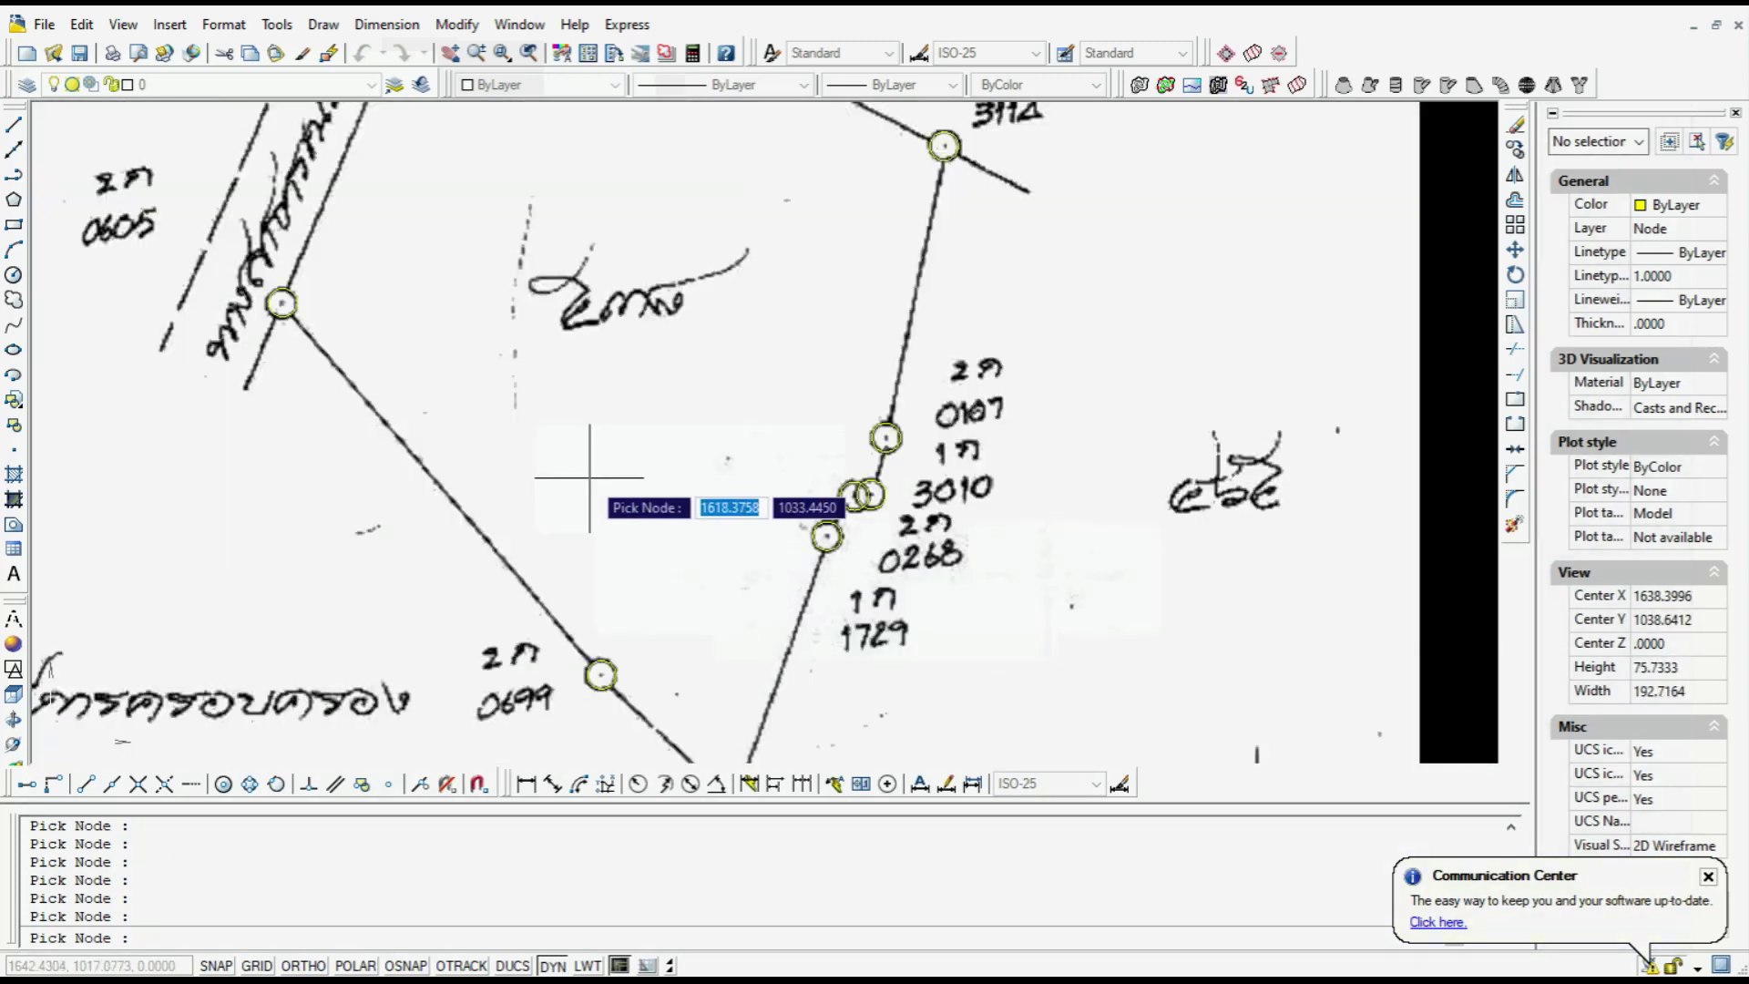
key("Return")
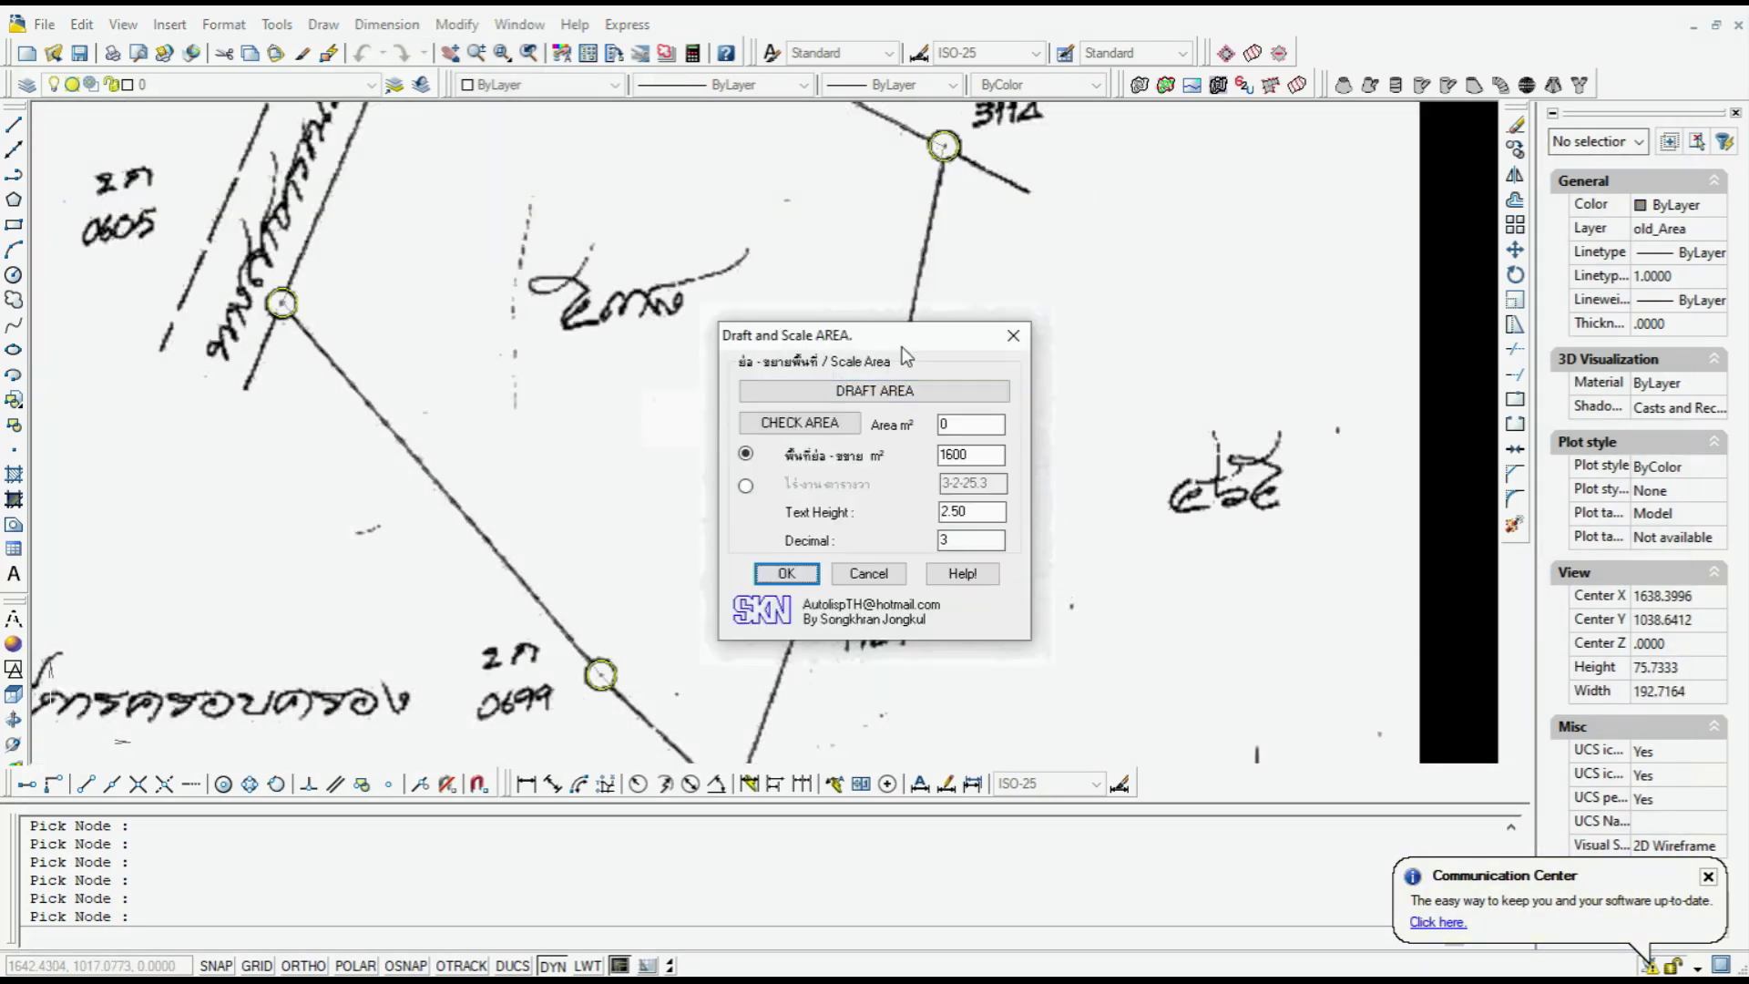
Measure the traced parcel at 4392.559 m² and scale it to 16-1-61 rai-ngan-wah
left_click_drag(908, 341, 1140, 350)
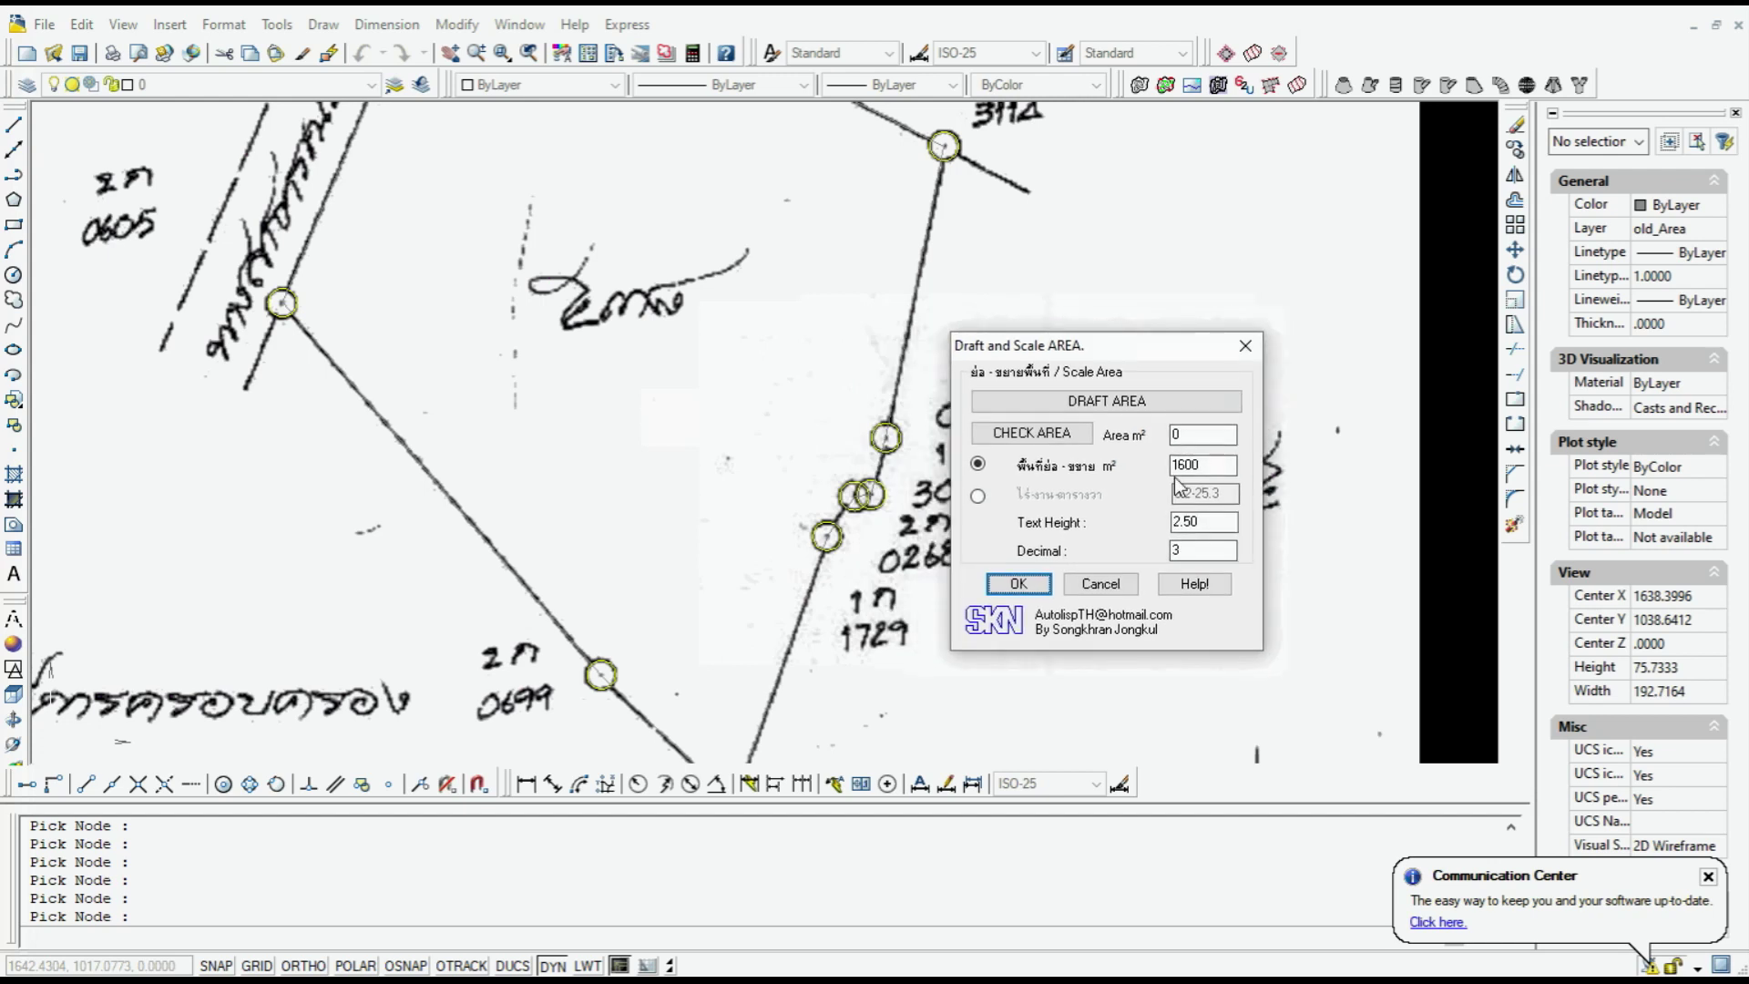
left_click(1035, 433)
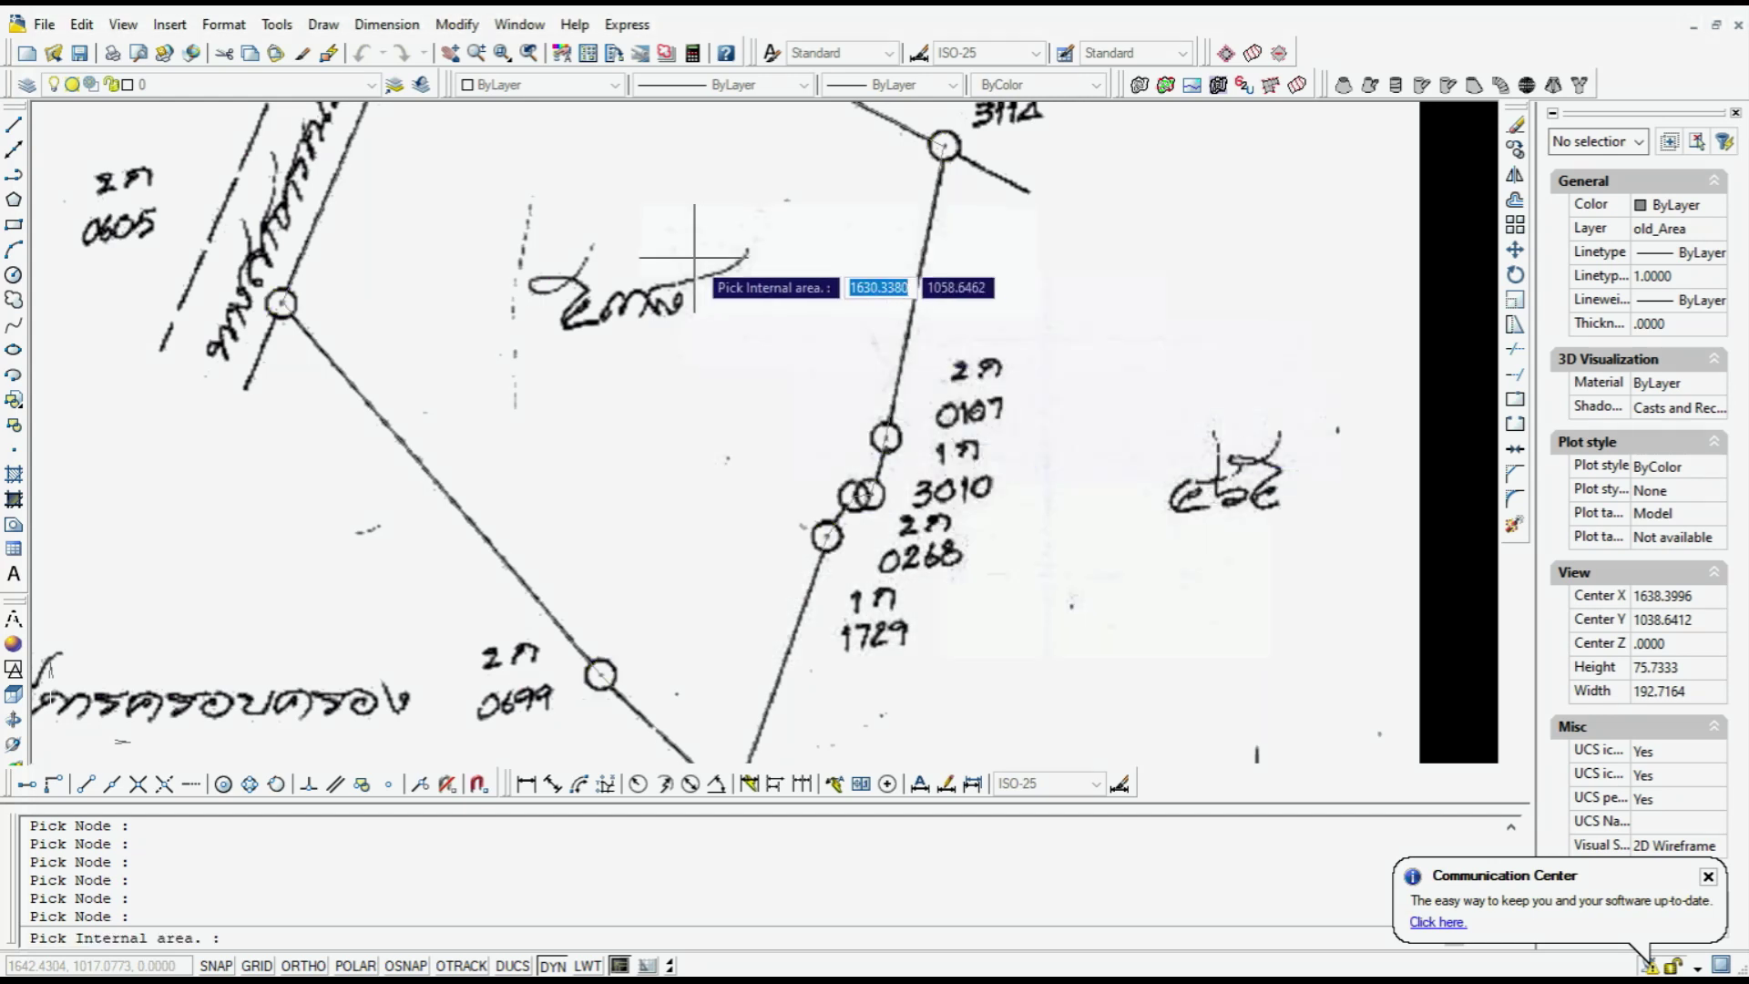
left_click(613, 232)
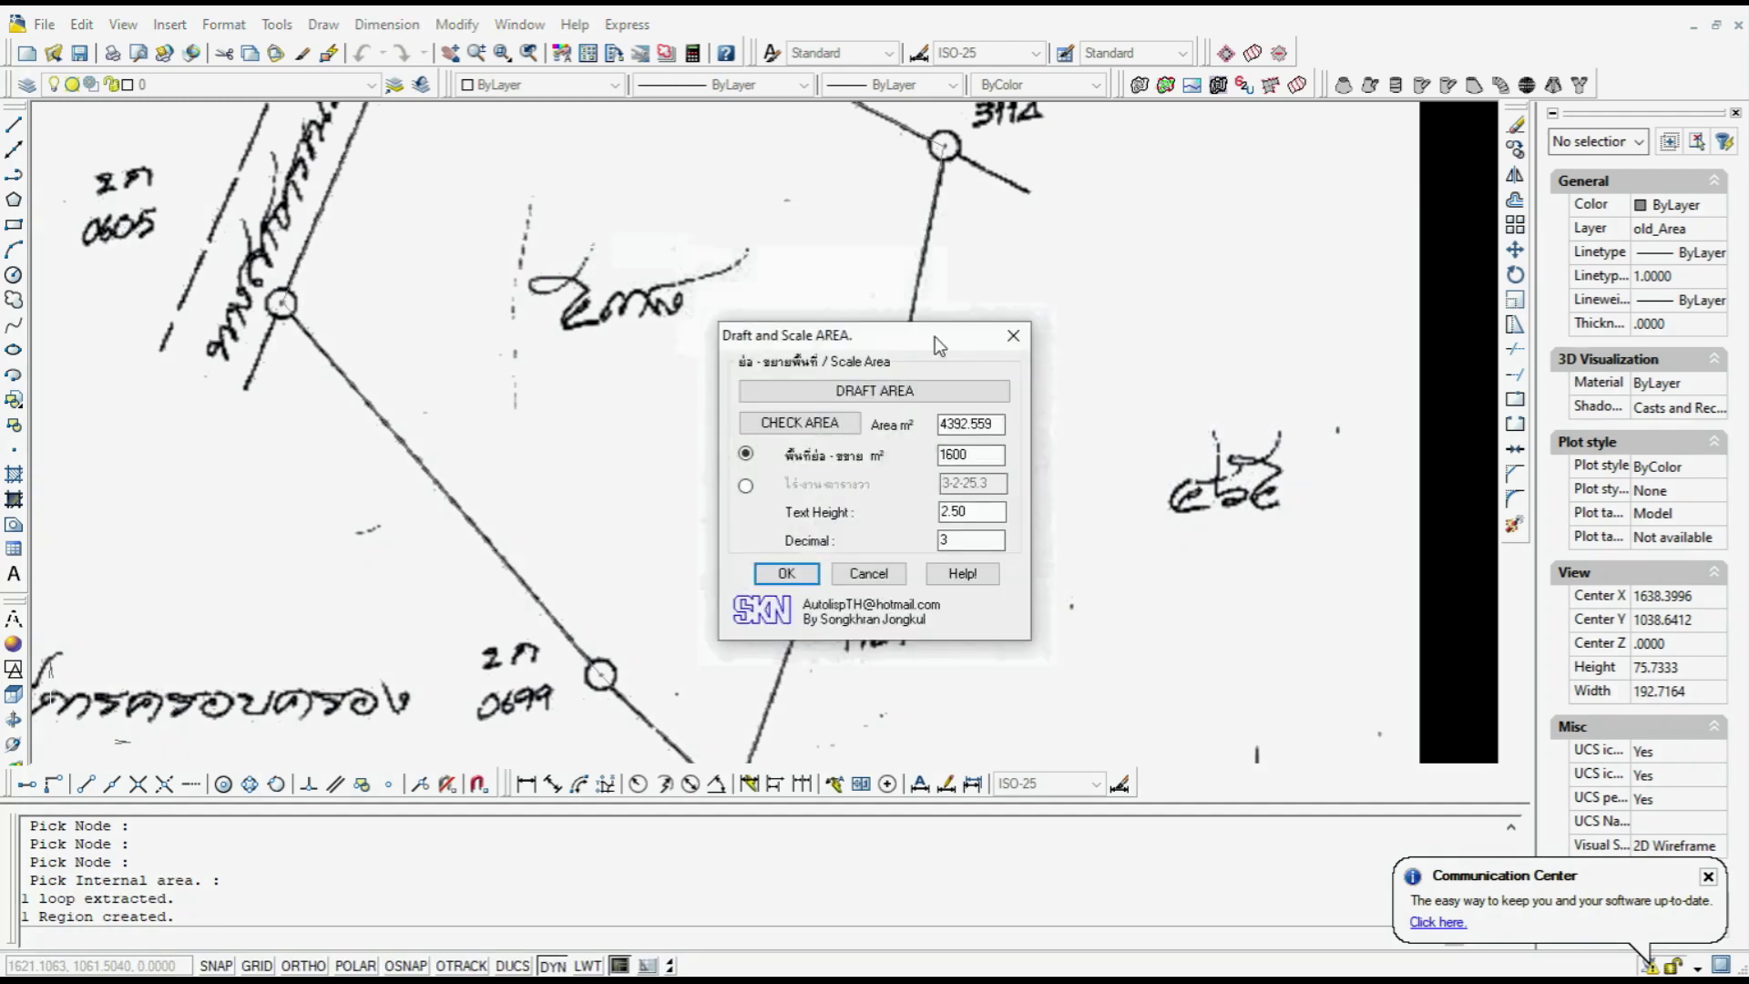
left_click(745, 487)
type("16-1-61")
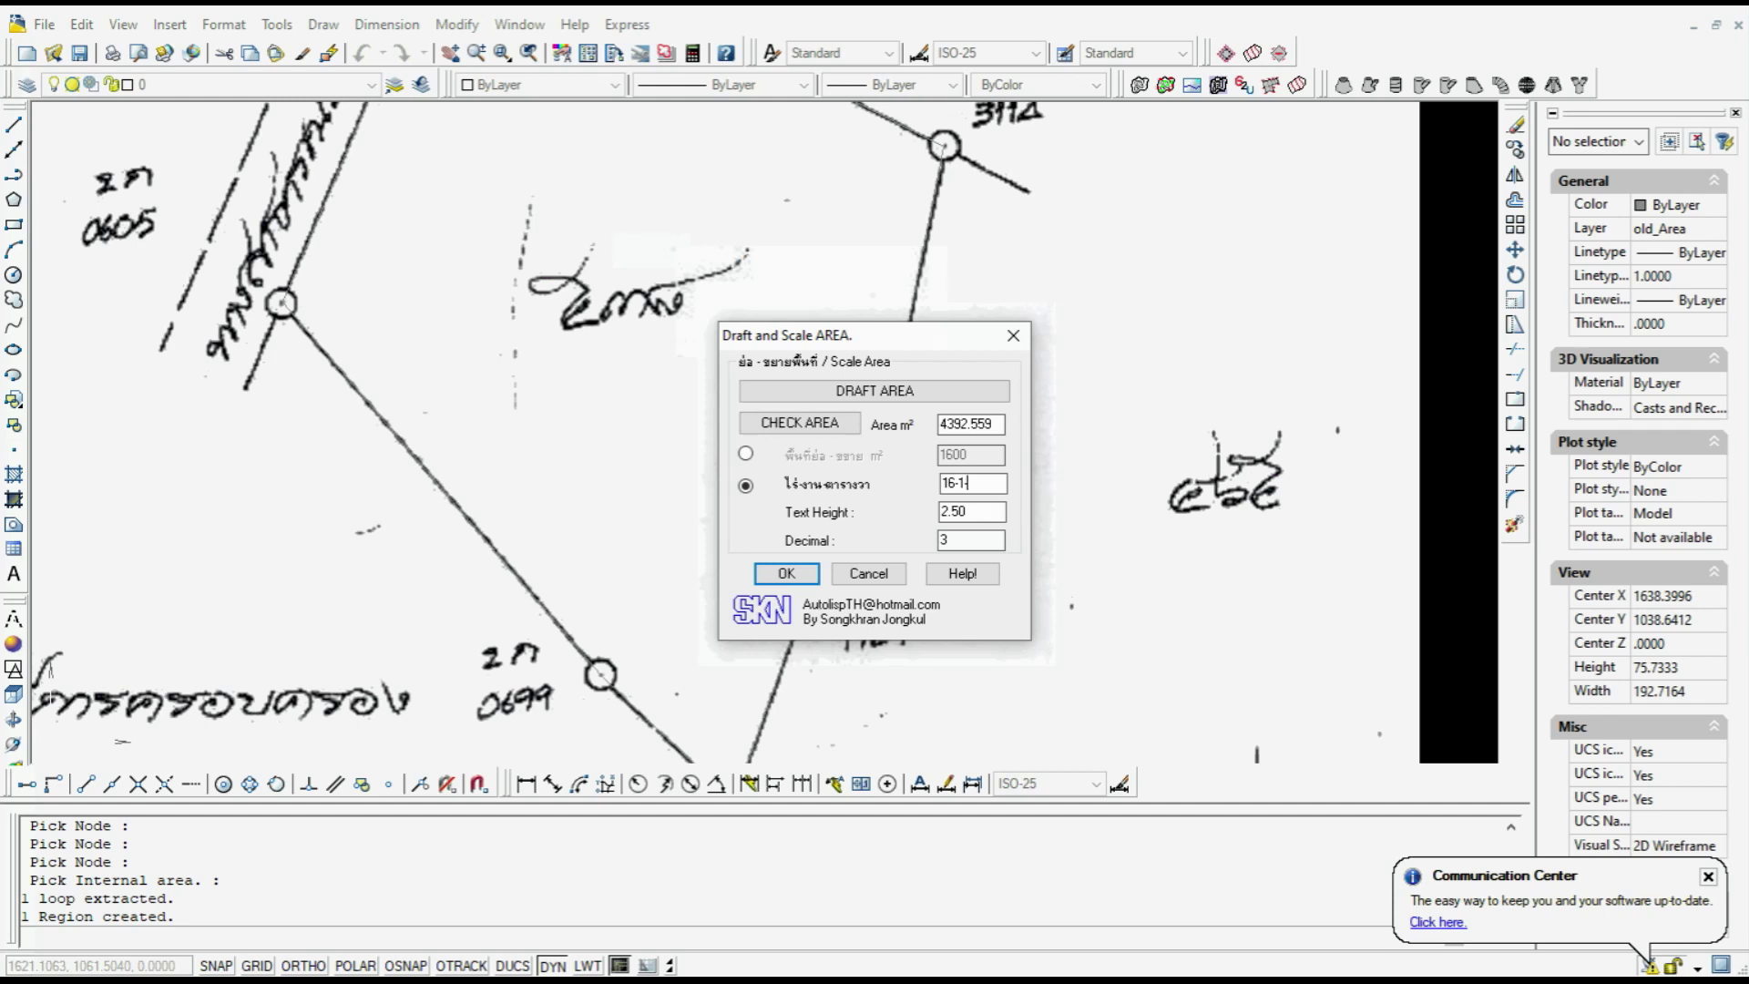
left_click(785, 573)
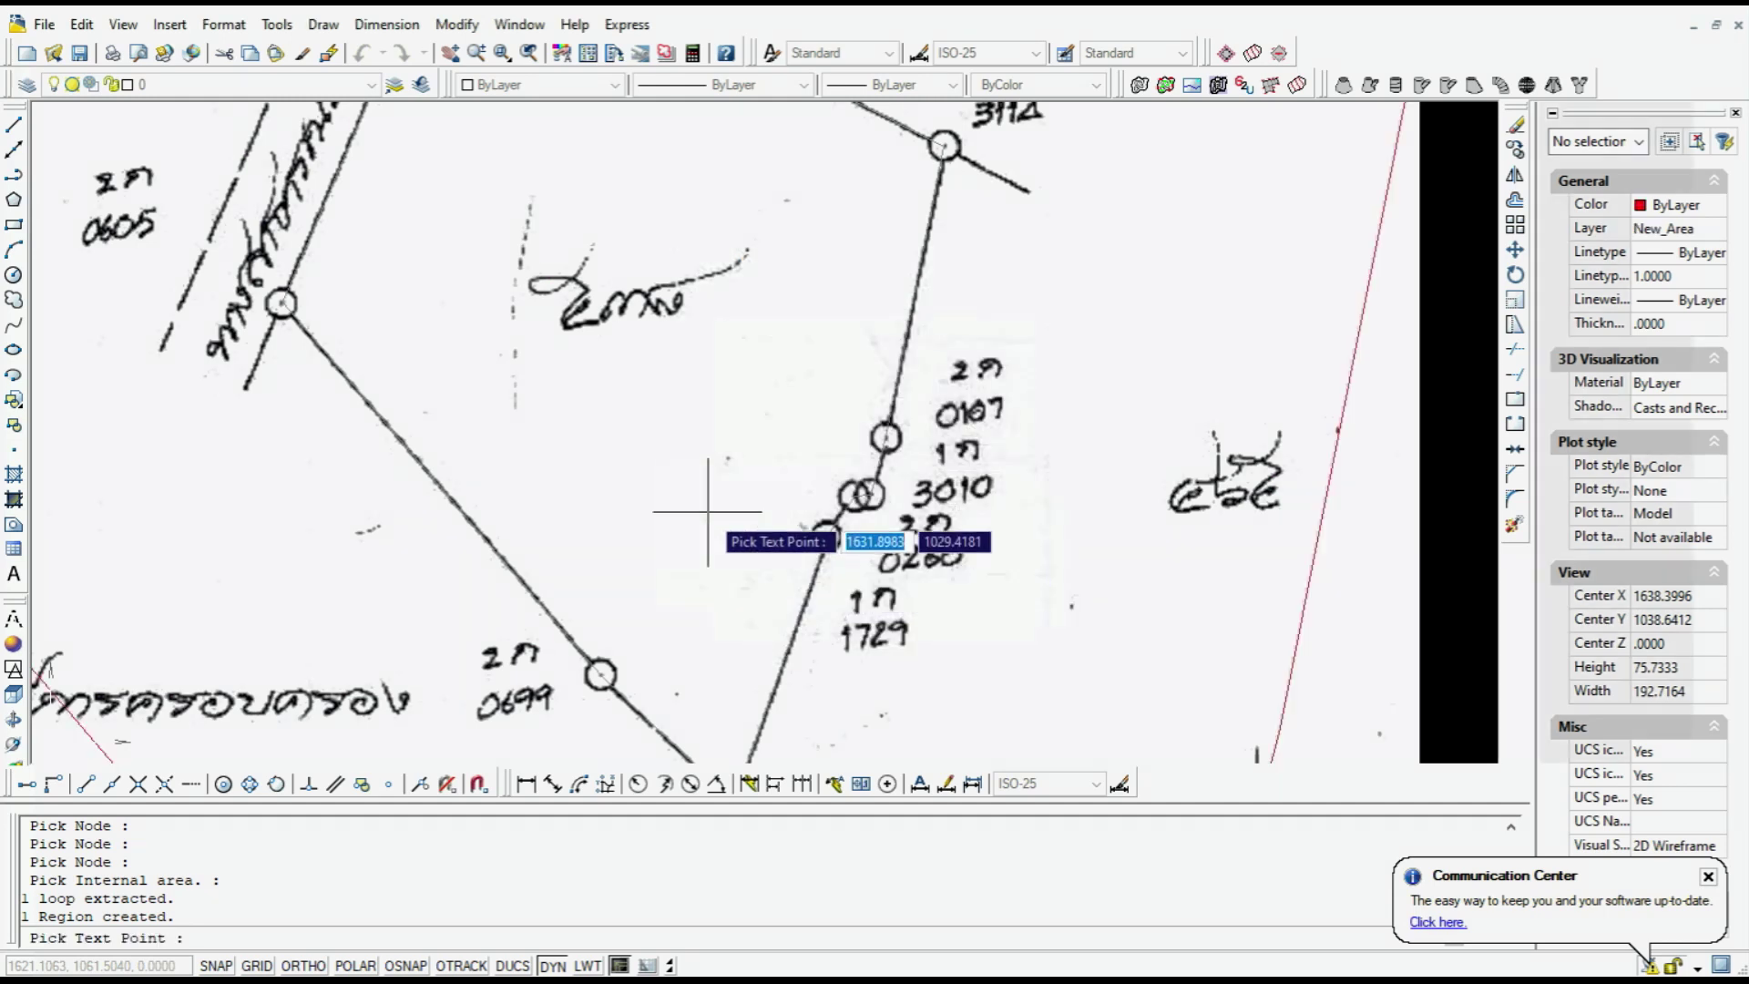
Place the area label above the parcel and move the scanned map off to the left
scroll(674, 446, "down", 4)
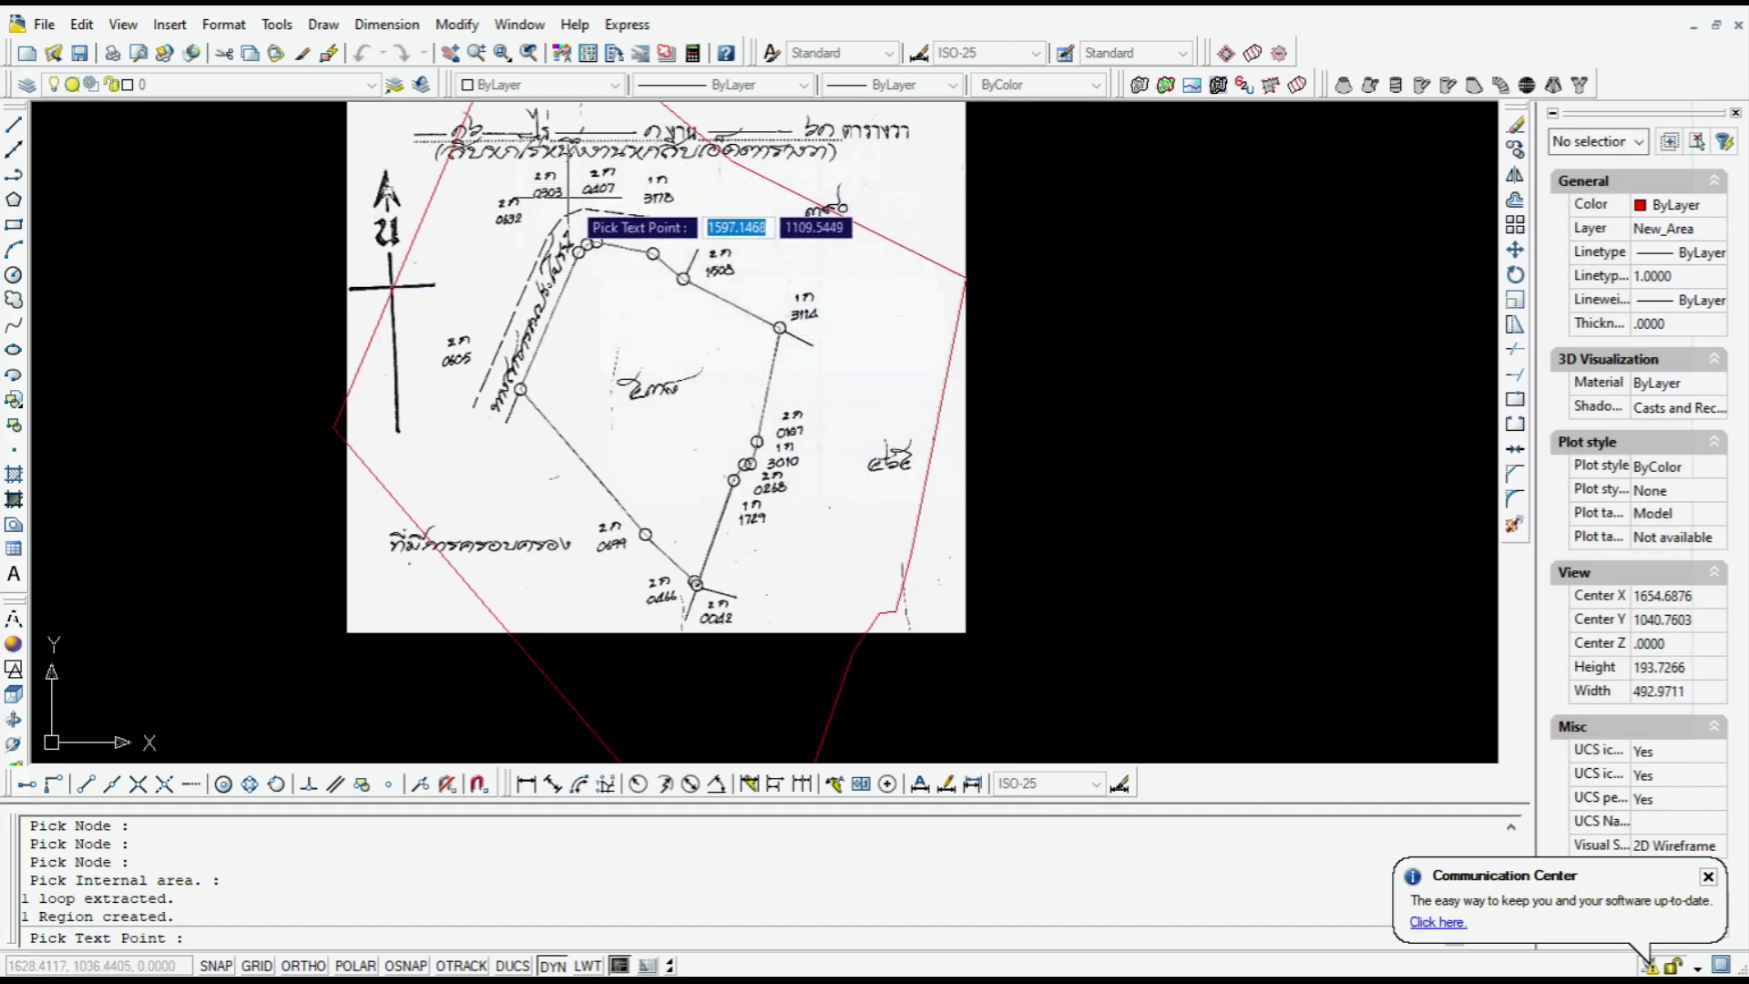
left_click(563, 208)
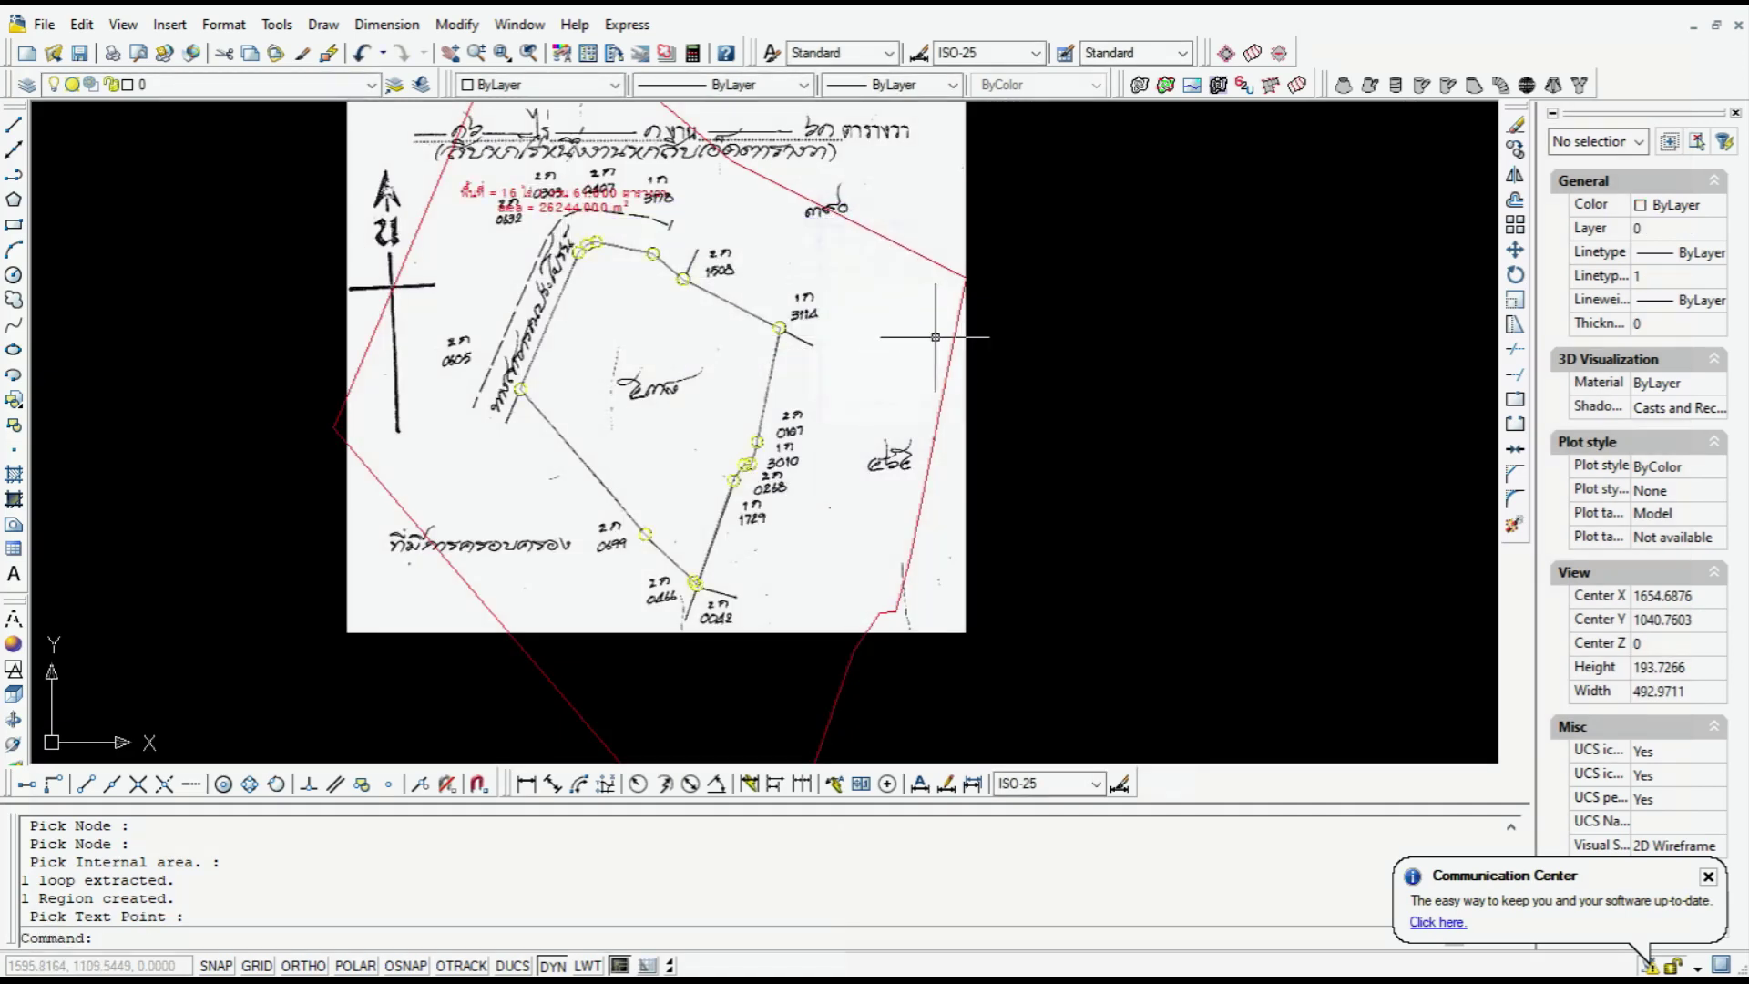
left_click(942, 211)
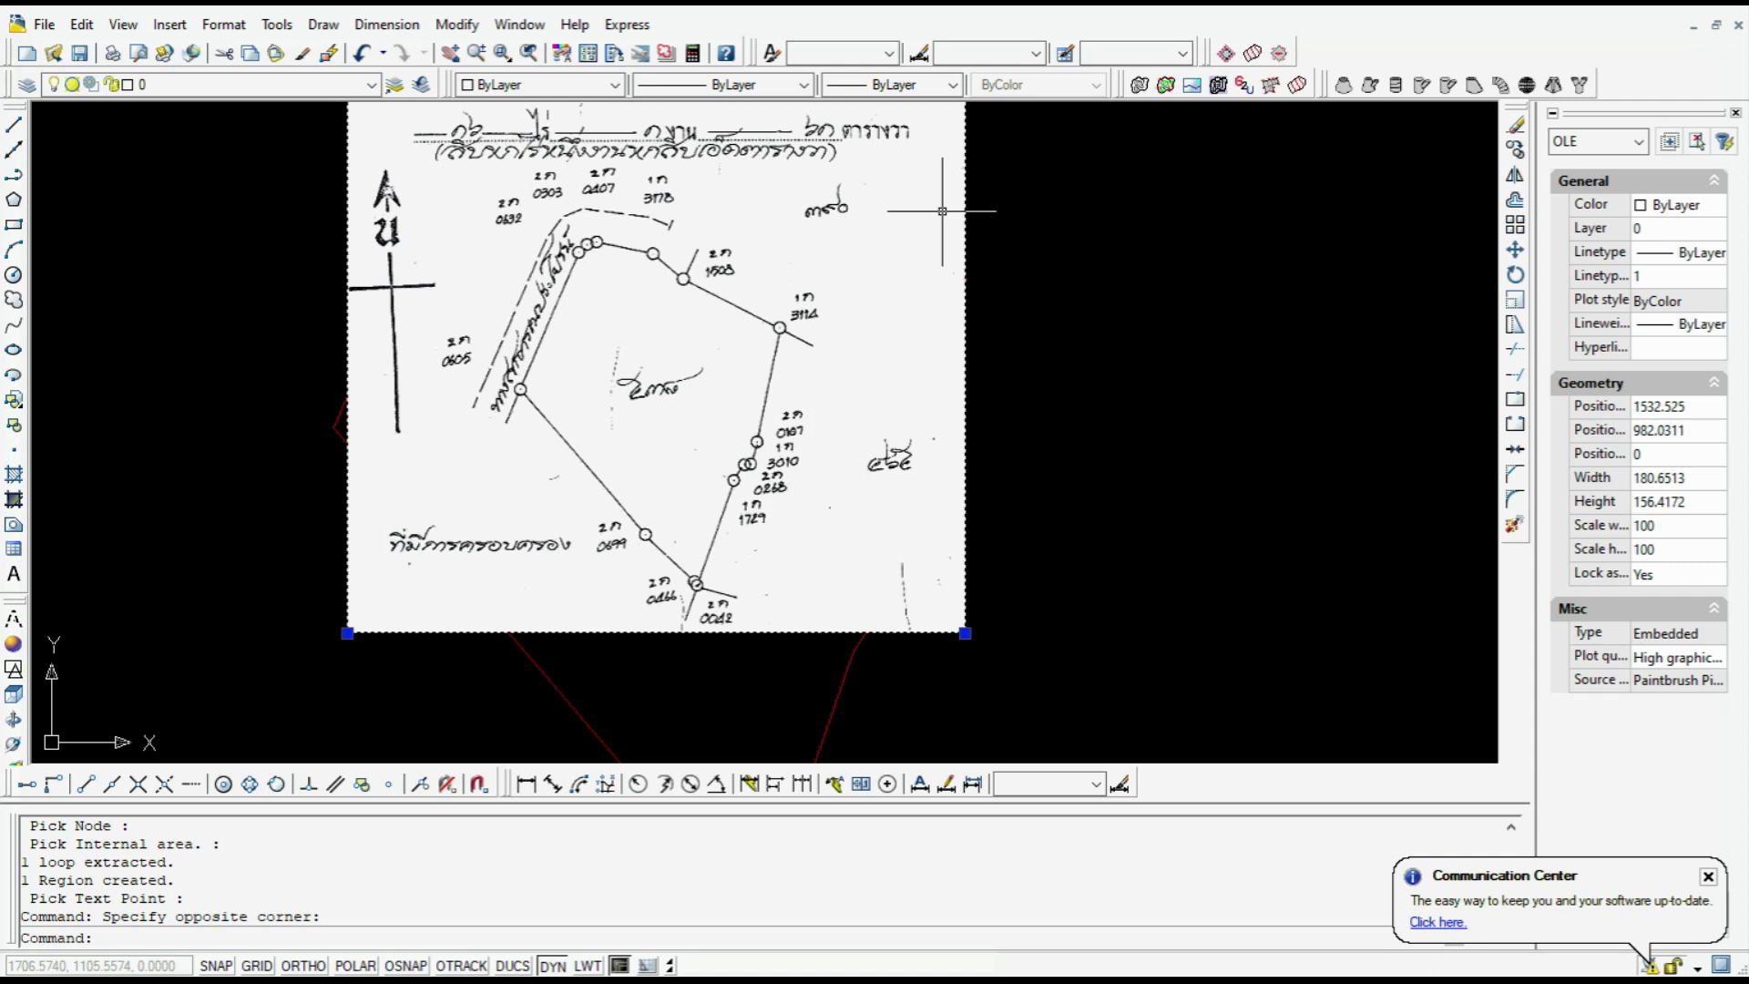
type("m")
key("Return")
left_click(715, 382)
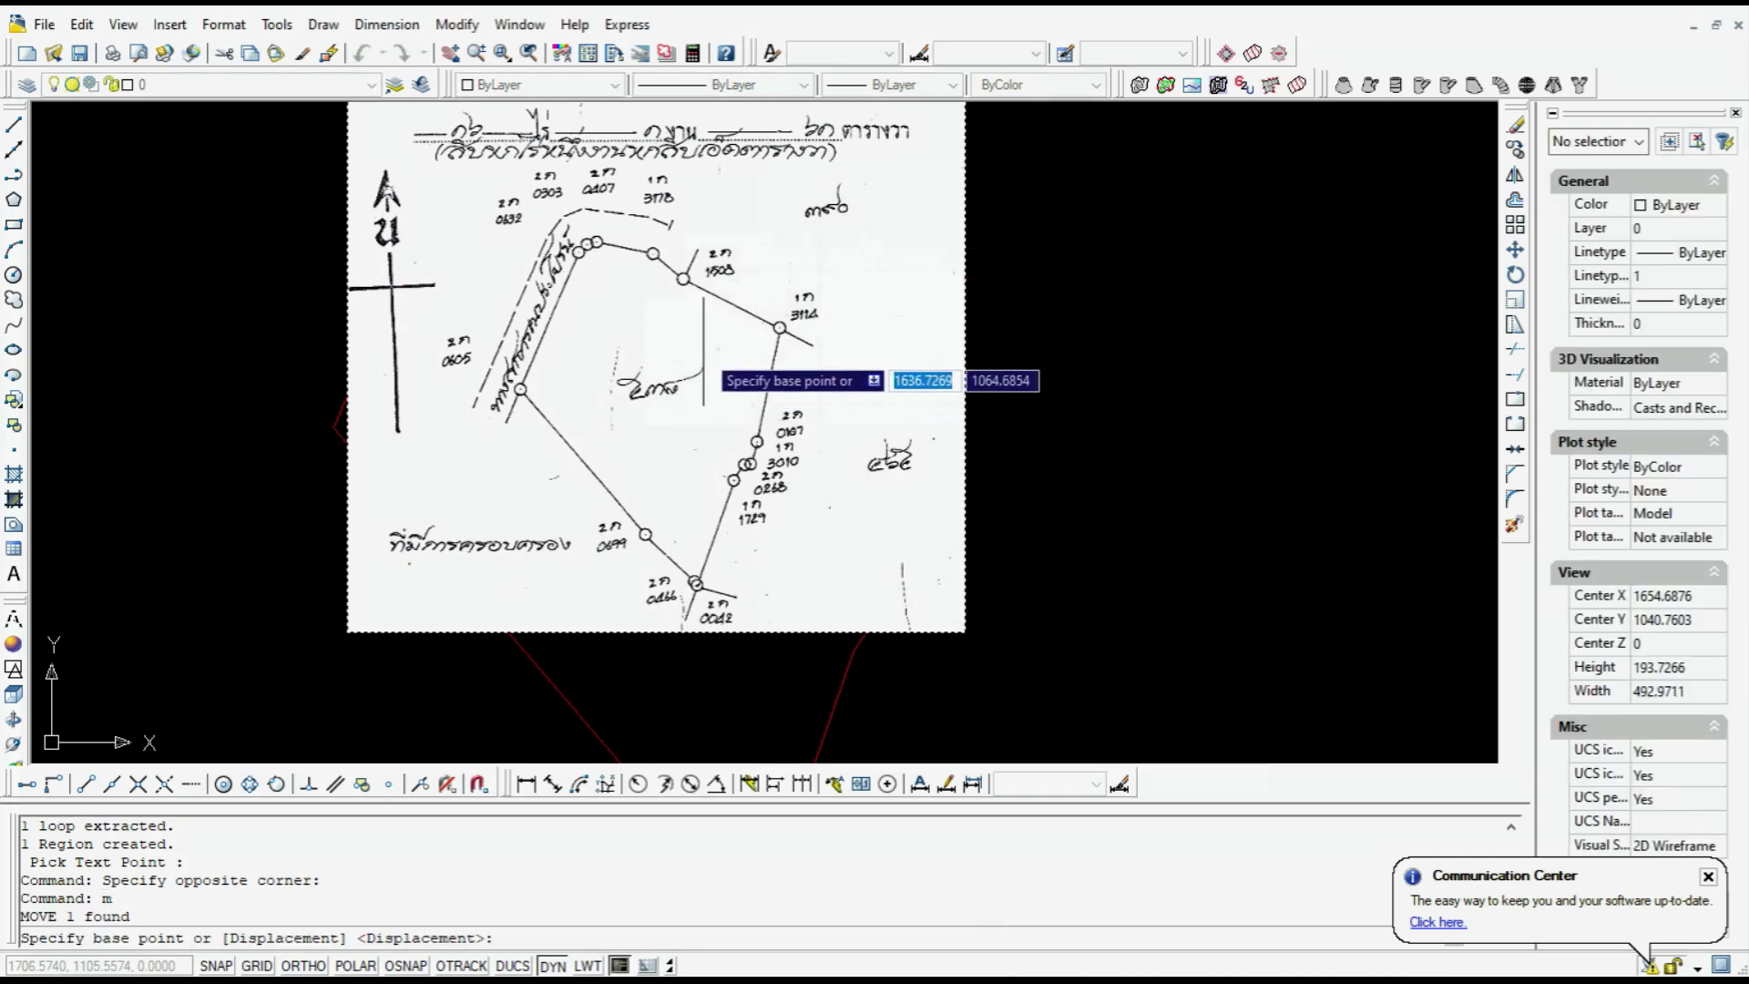
left_click(37, 348)
scroll(776, 420, "down", 3)
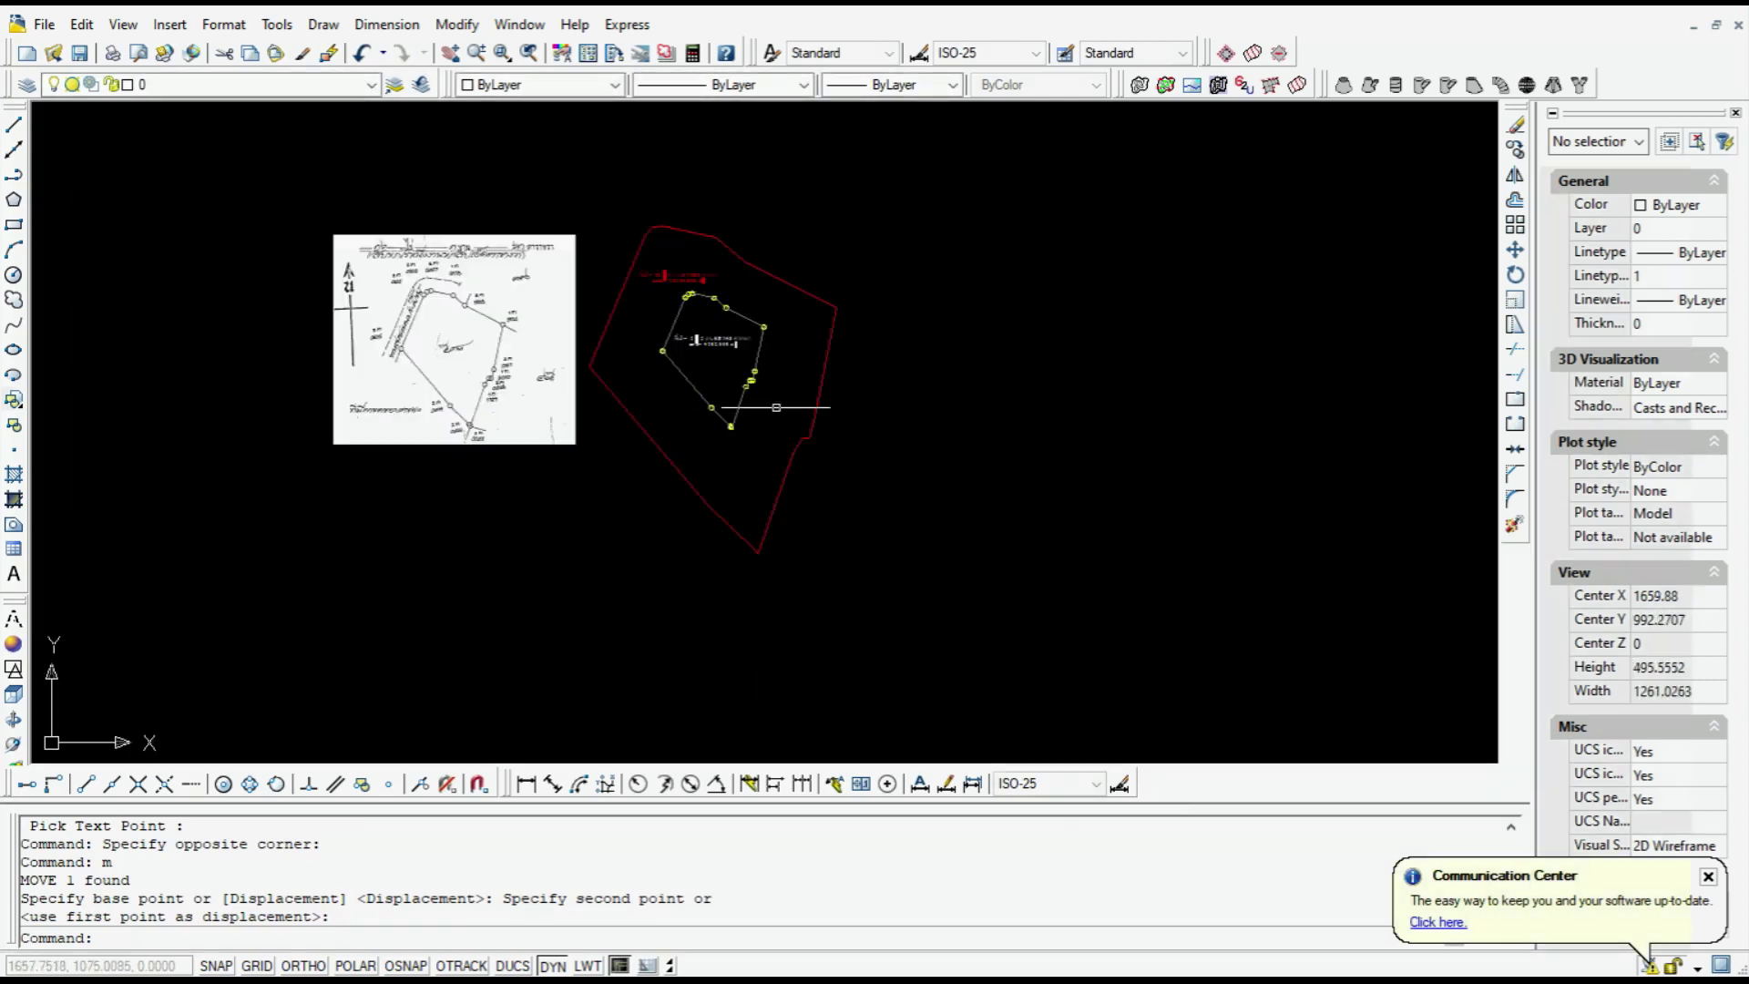
scroll(773, 371, "up", 2)
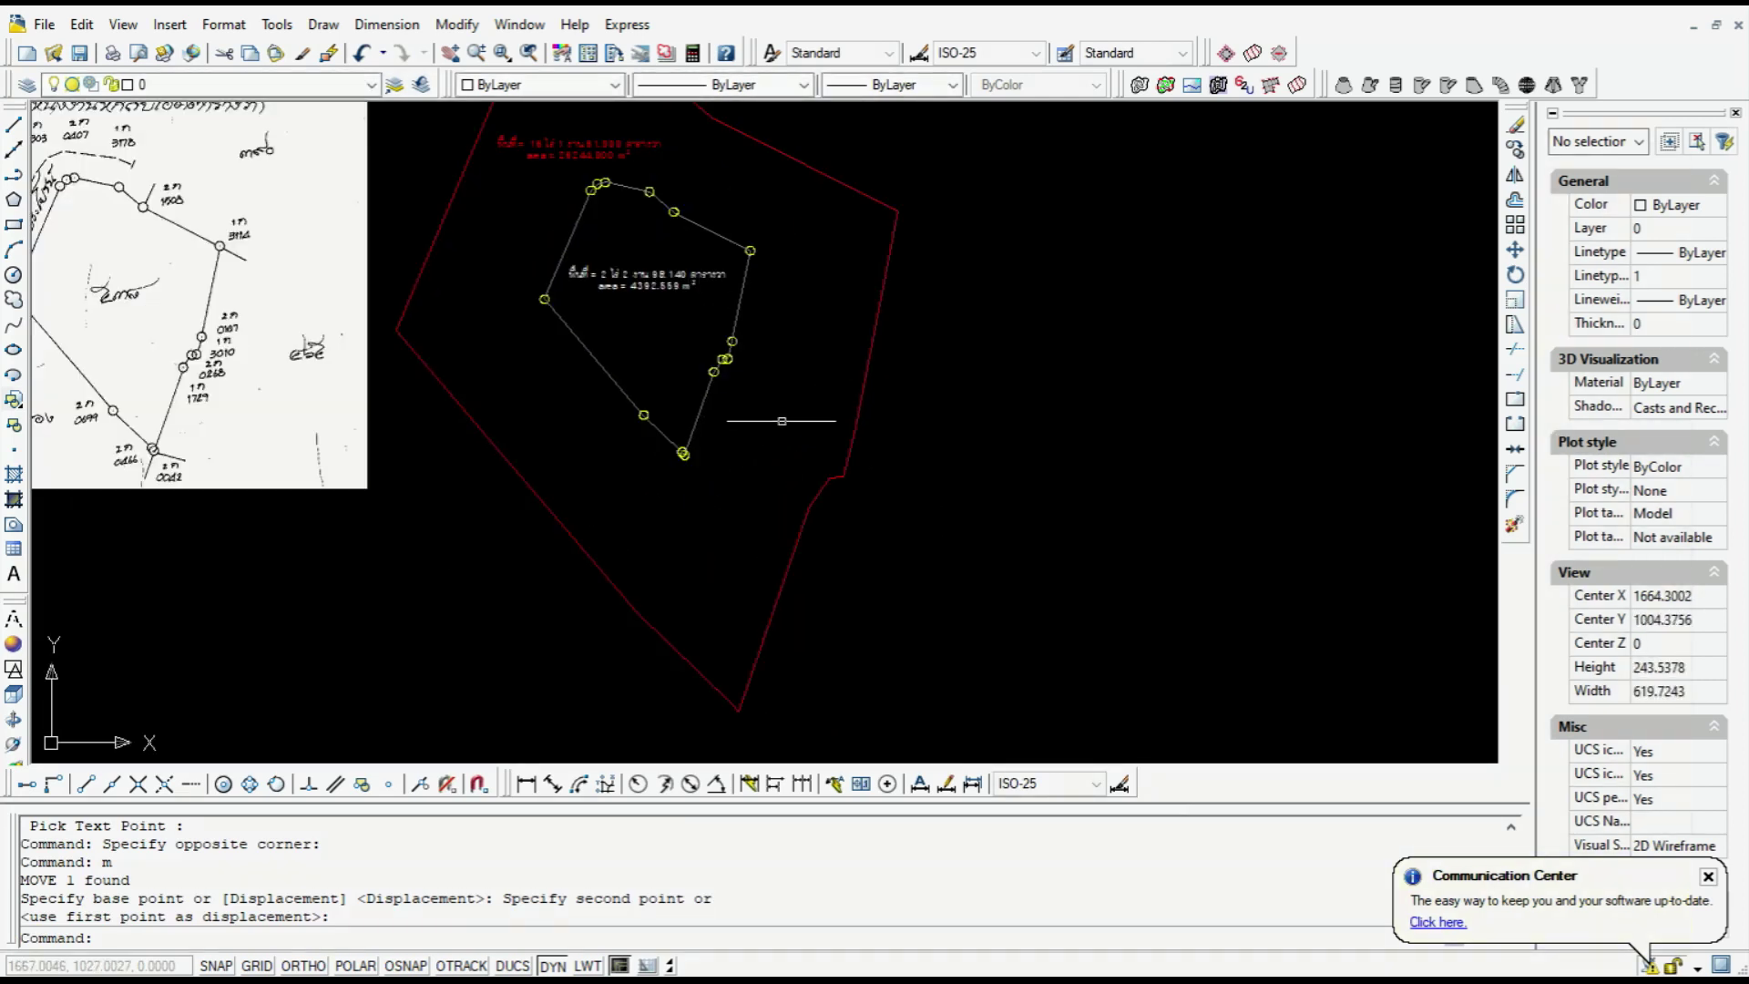
left_click(775, 458)
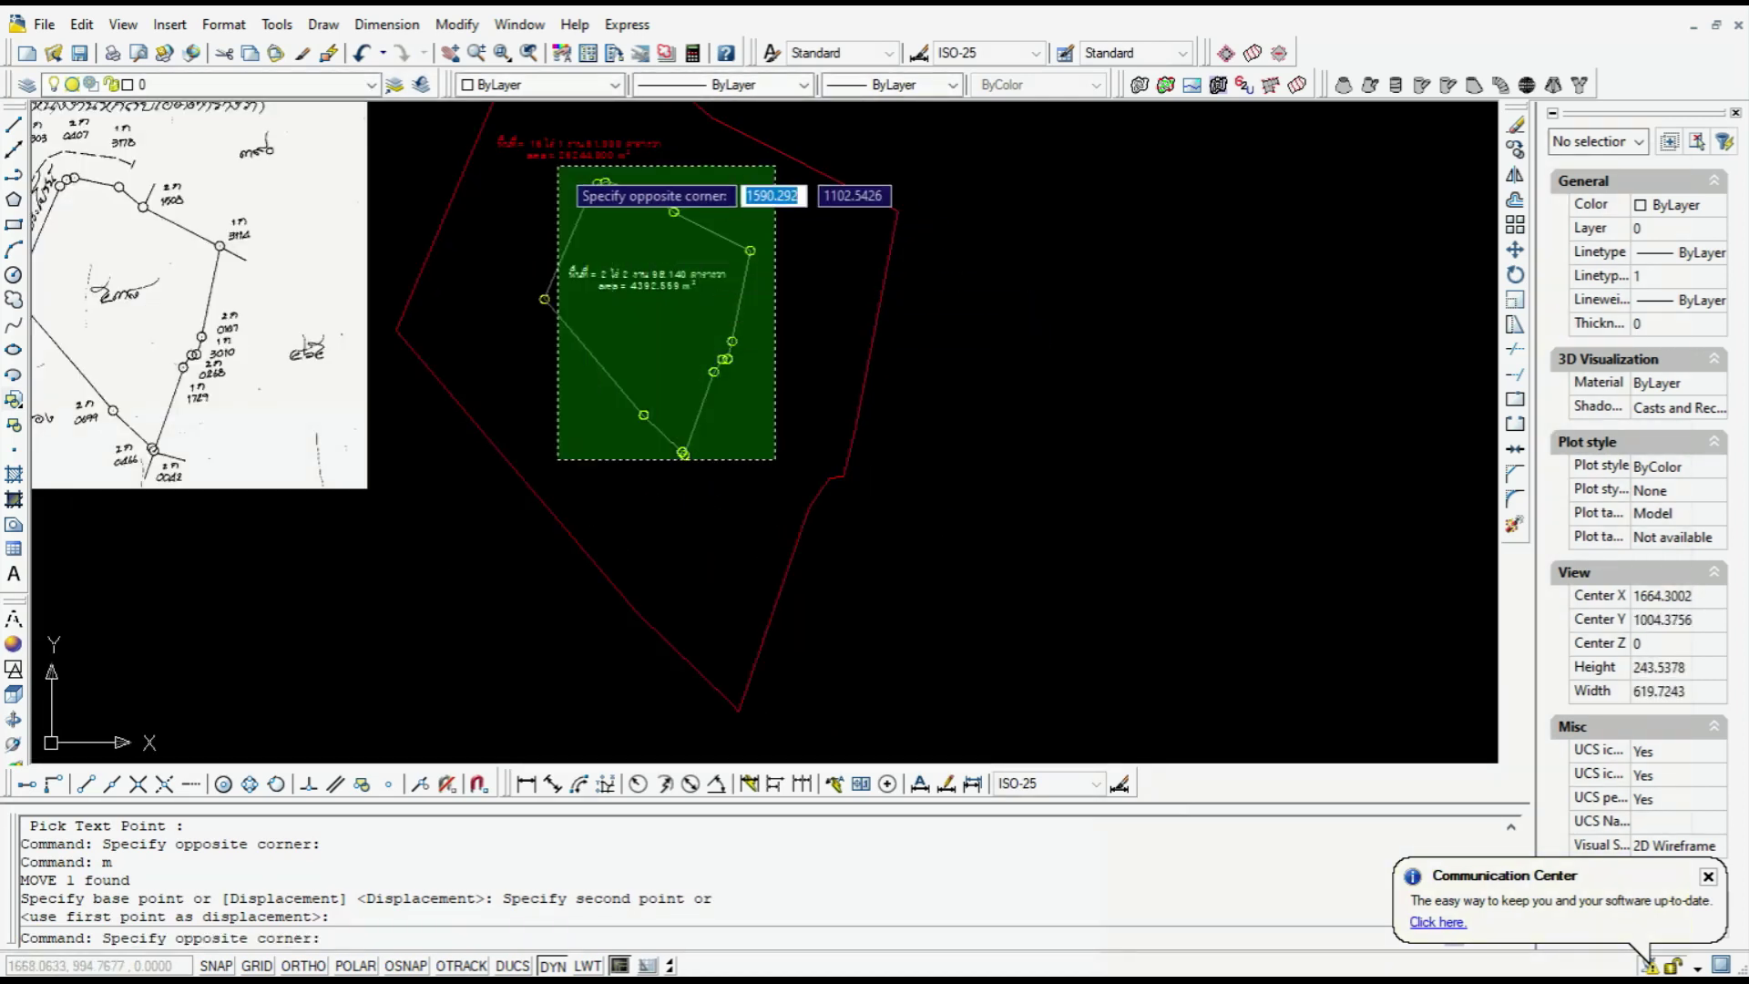
Move the traced parcel and red area label to the right of the red boundary
left_click(541, 150)
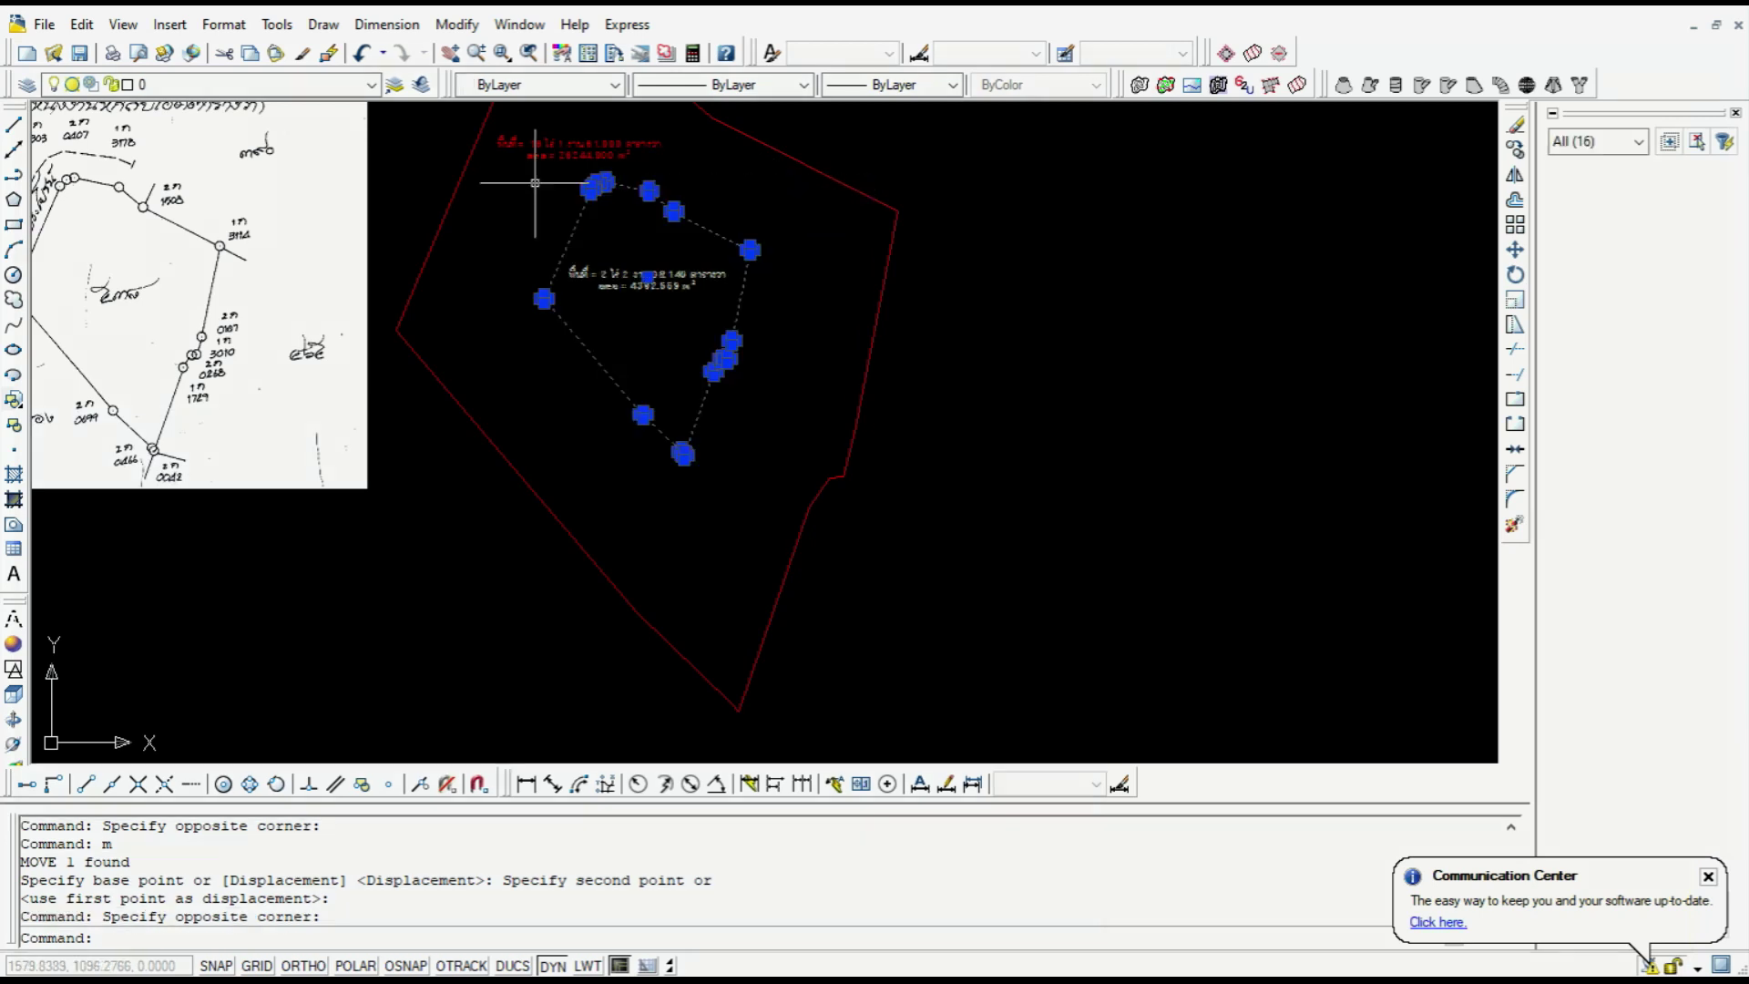
left_click(598, 153)
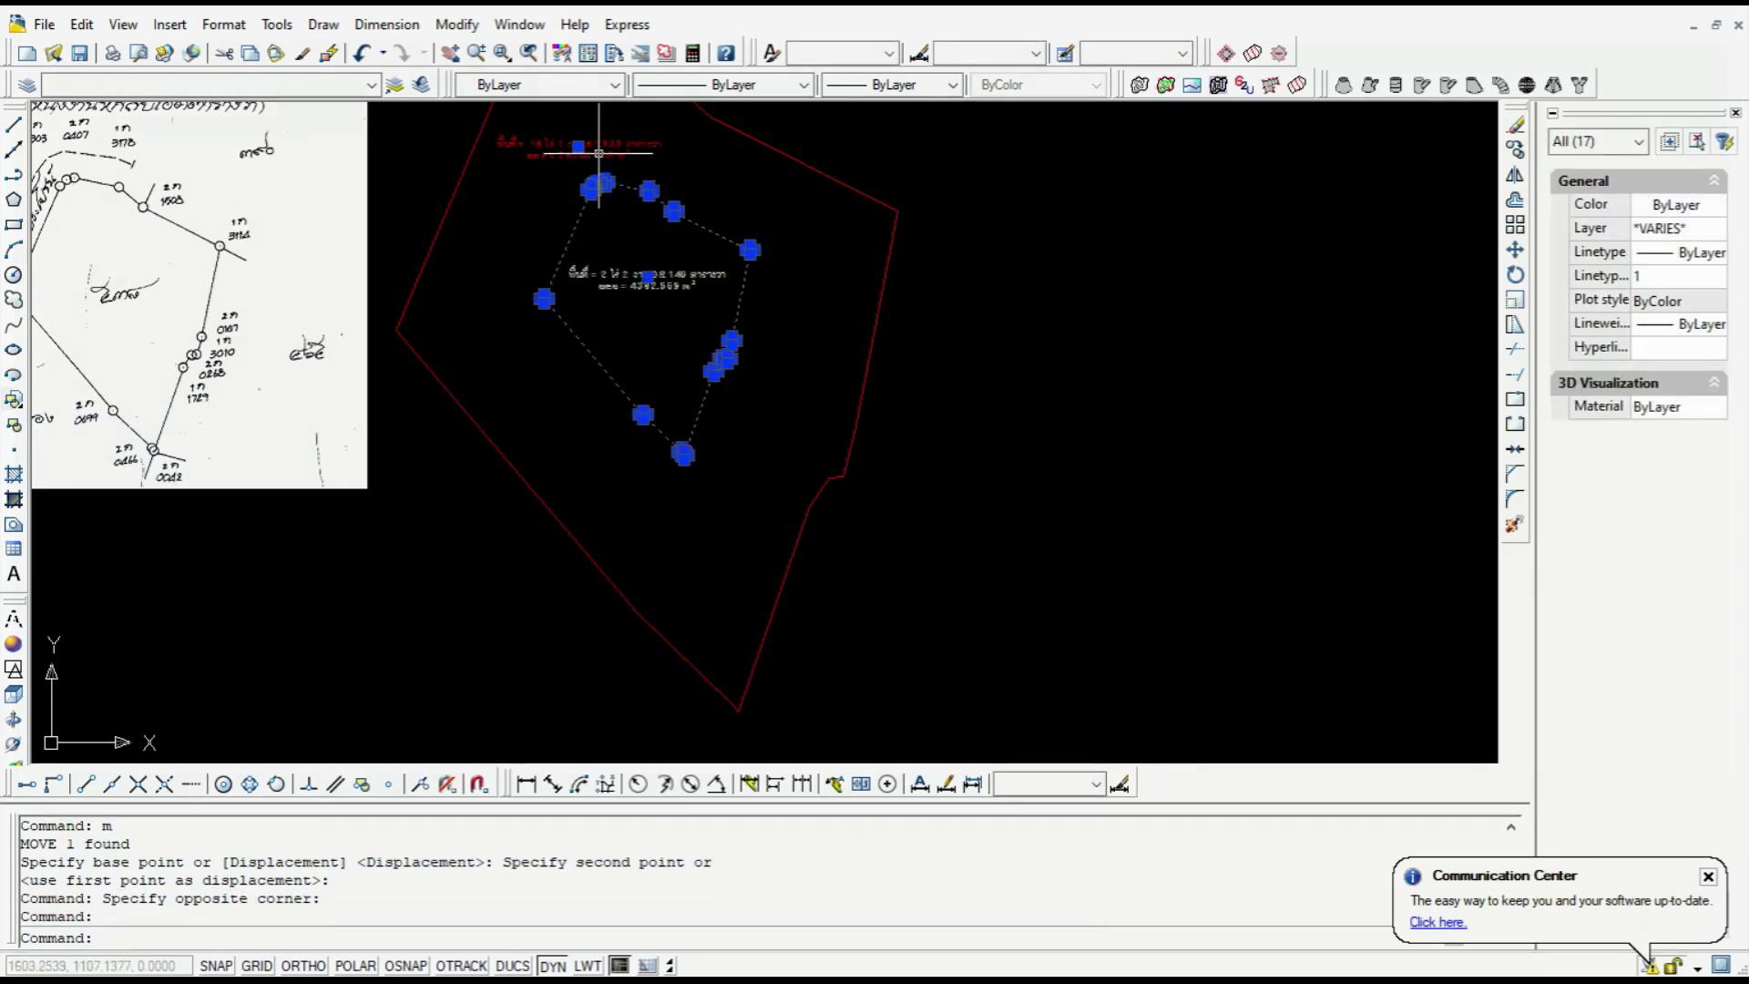
type("m")
key("Return")
left_click(644, 318)
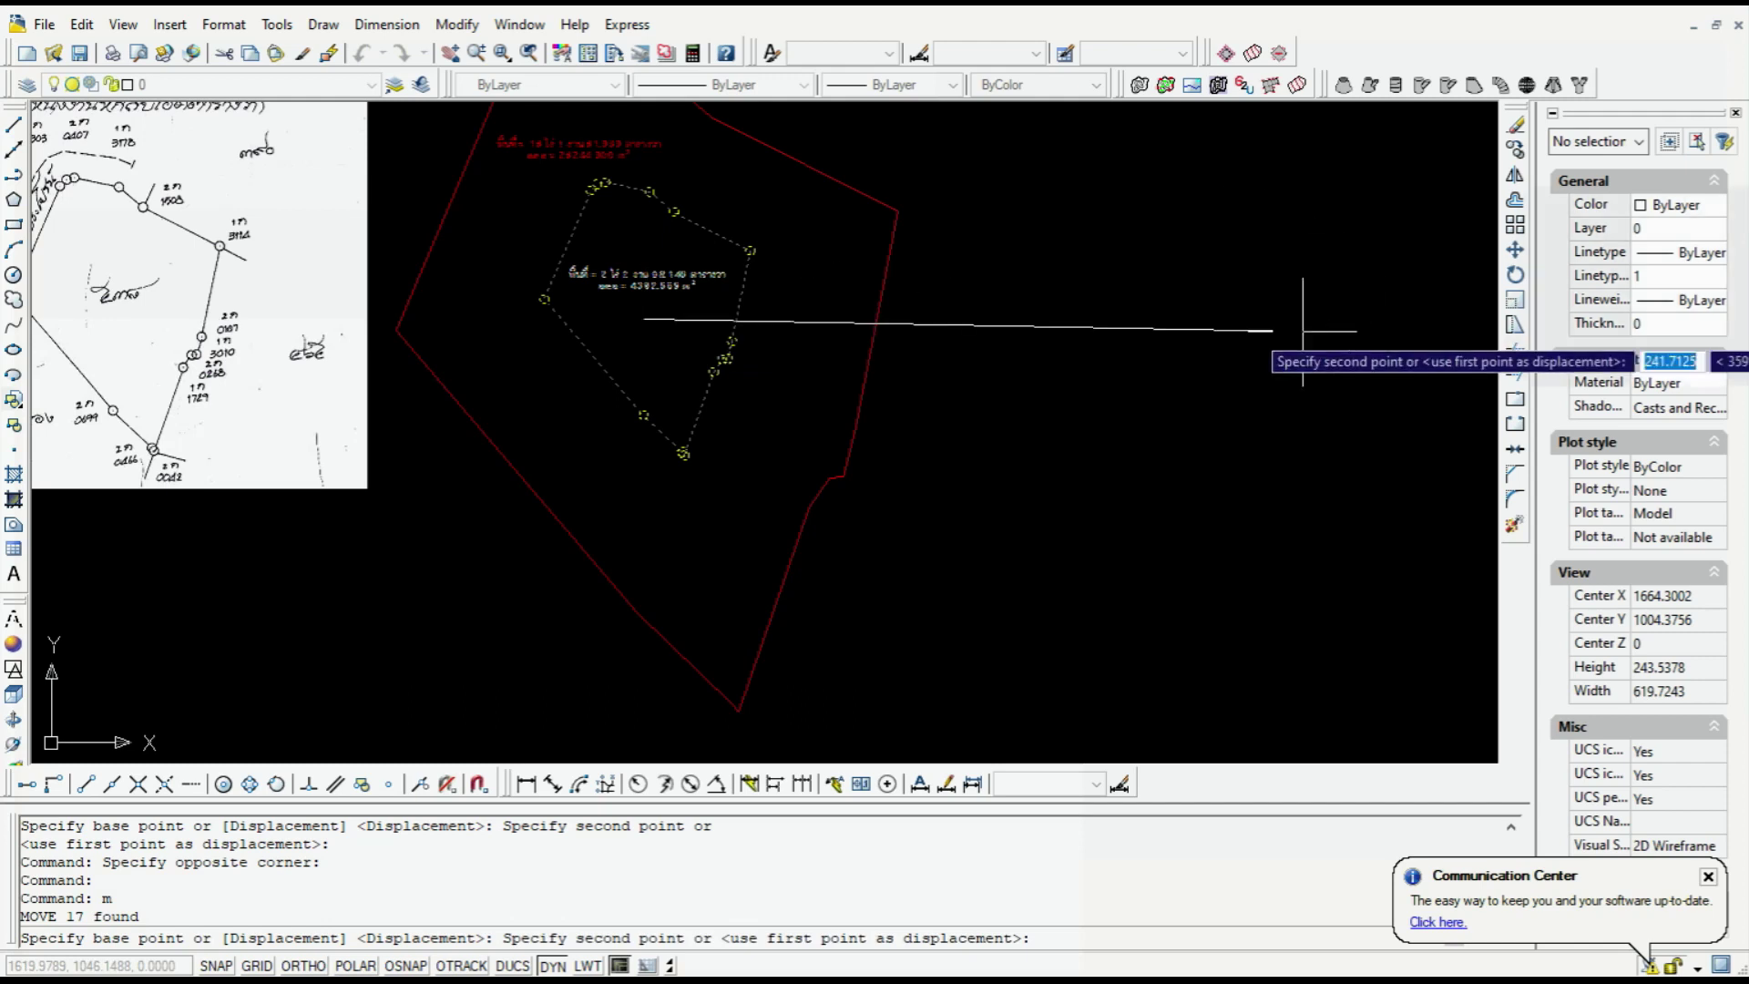
left_click(1274, 345)
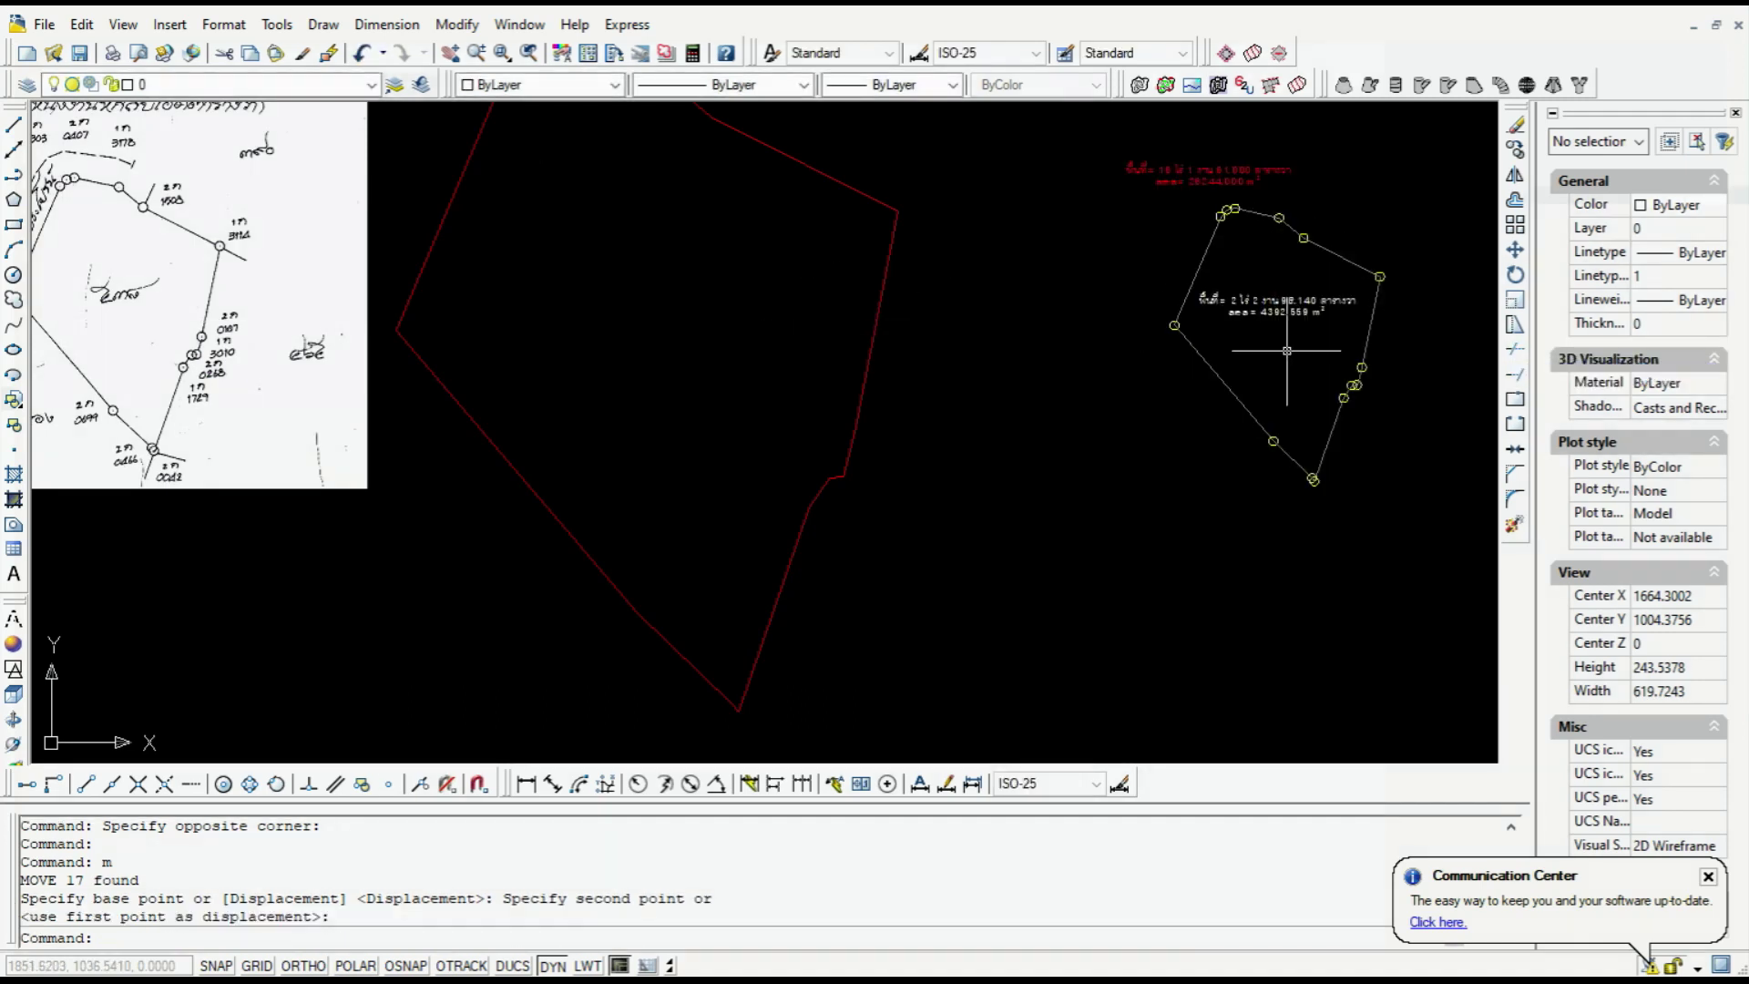
Pan the view to show the map and both parcels
left_click(453, 59)
scroll(897, 389, "down", 2)
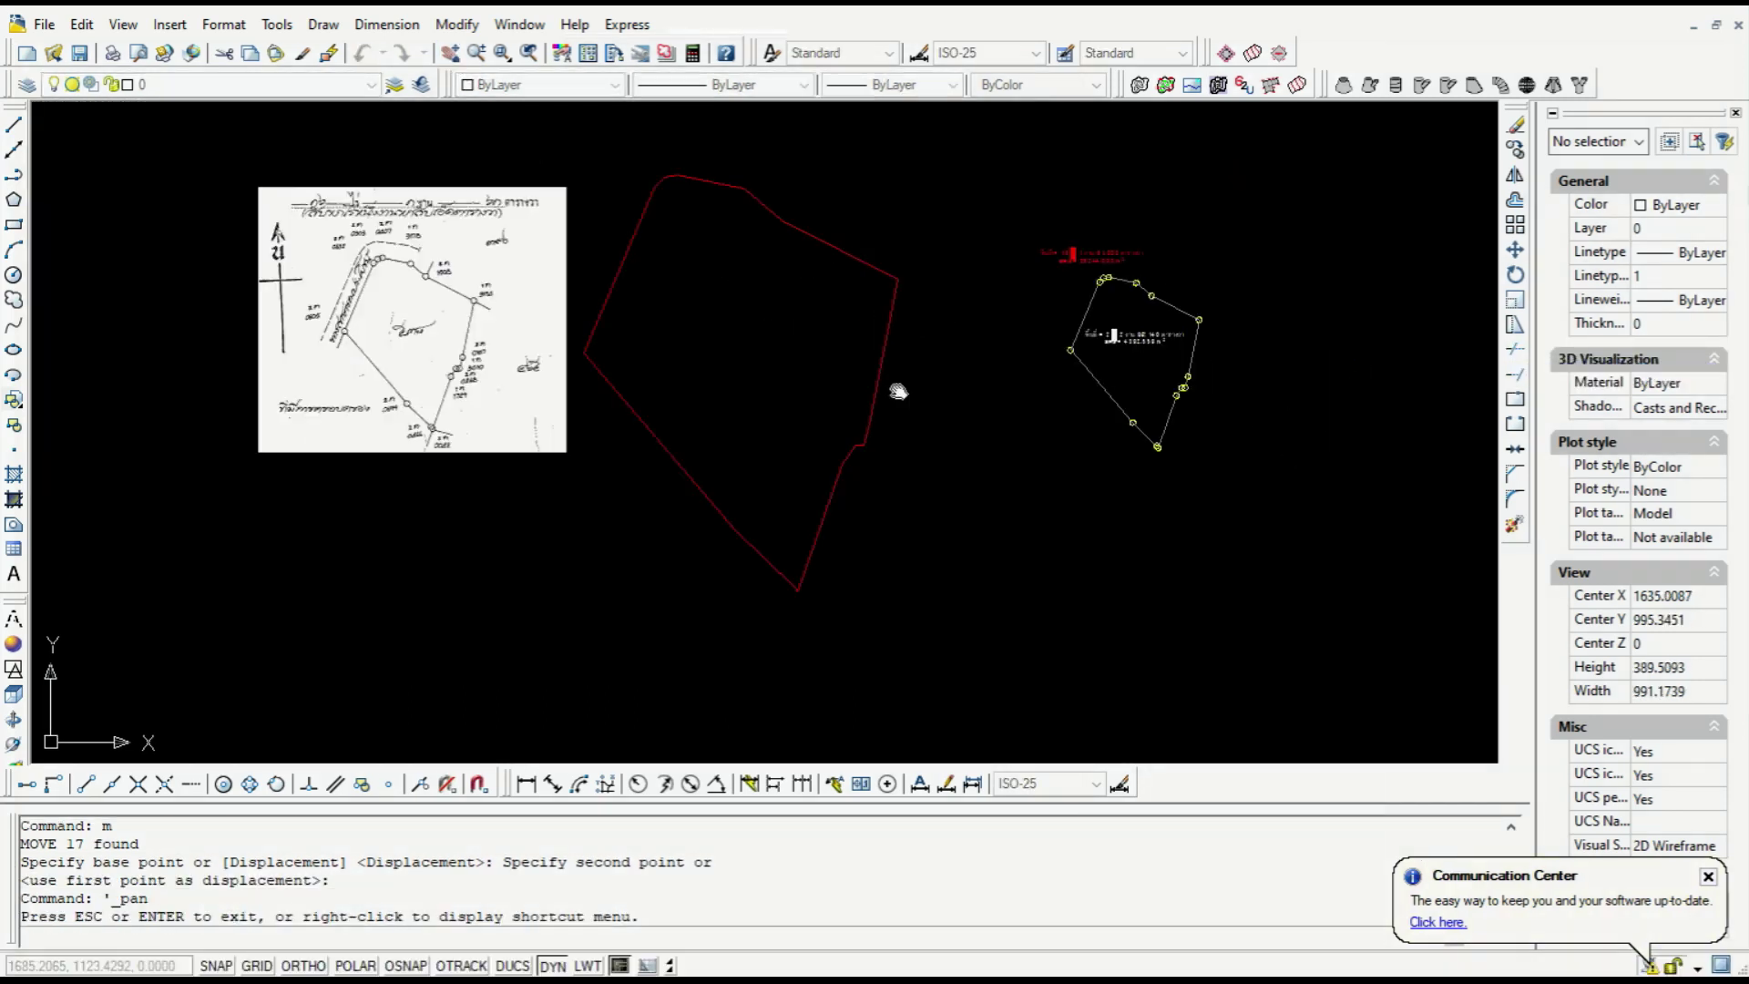
scroll(881, 362, "up", 2)
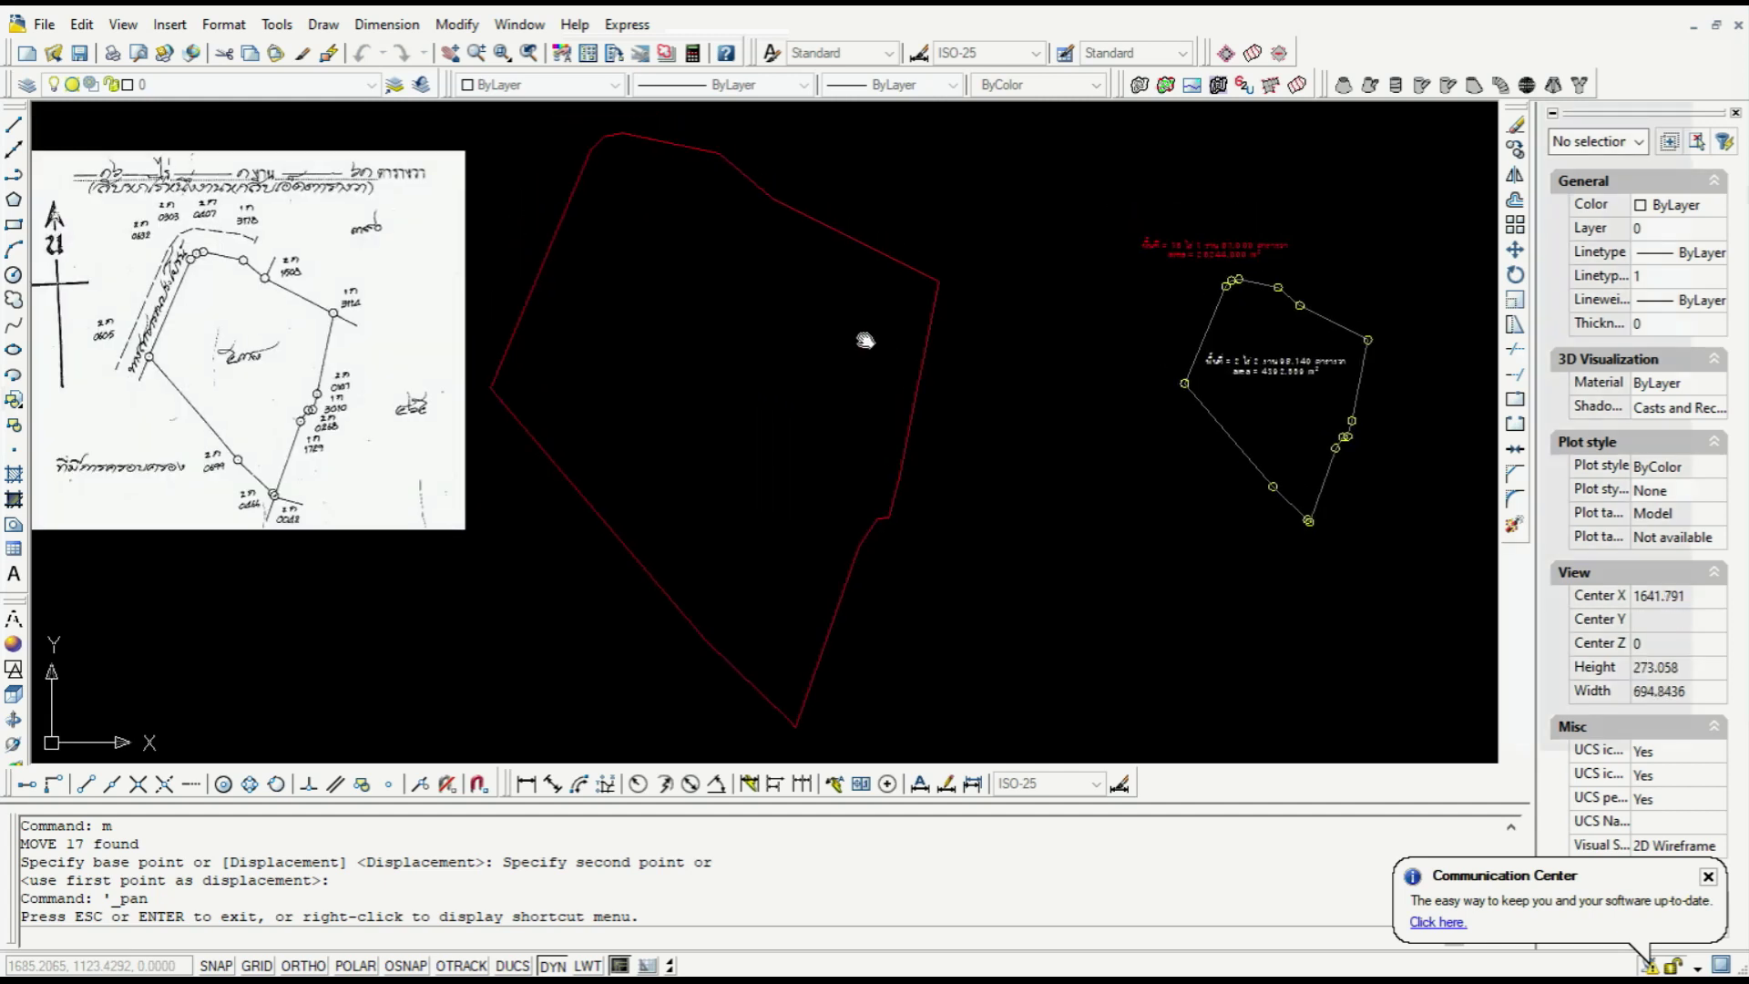
left_click_drag(862, 339, 893, 344)
right_click(896, 348)
left_click(911, 377)
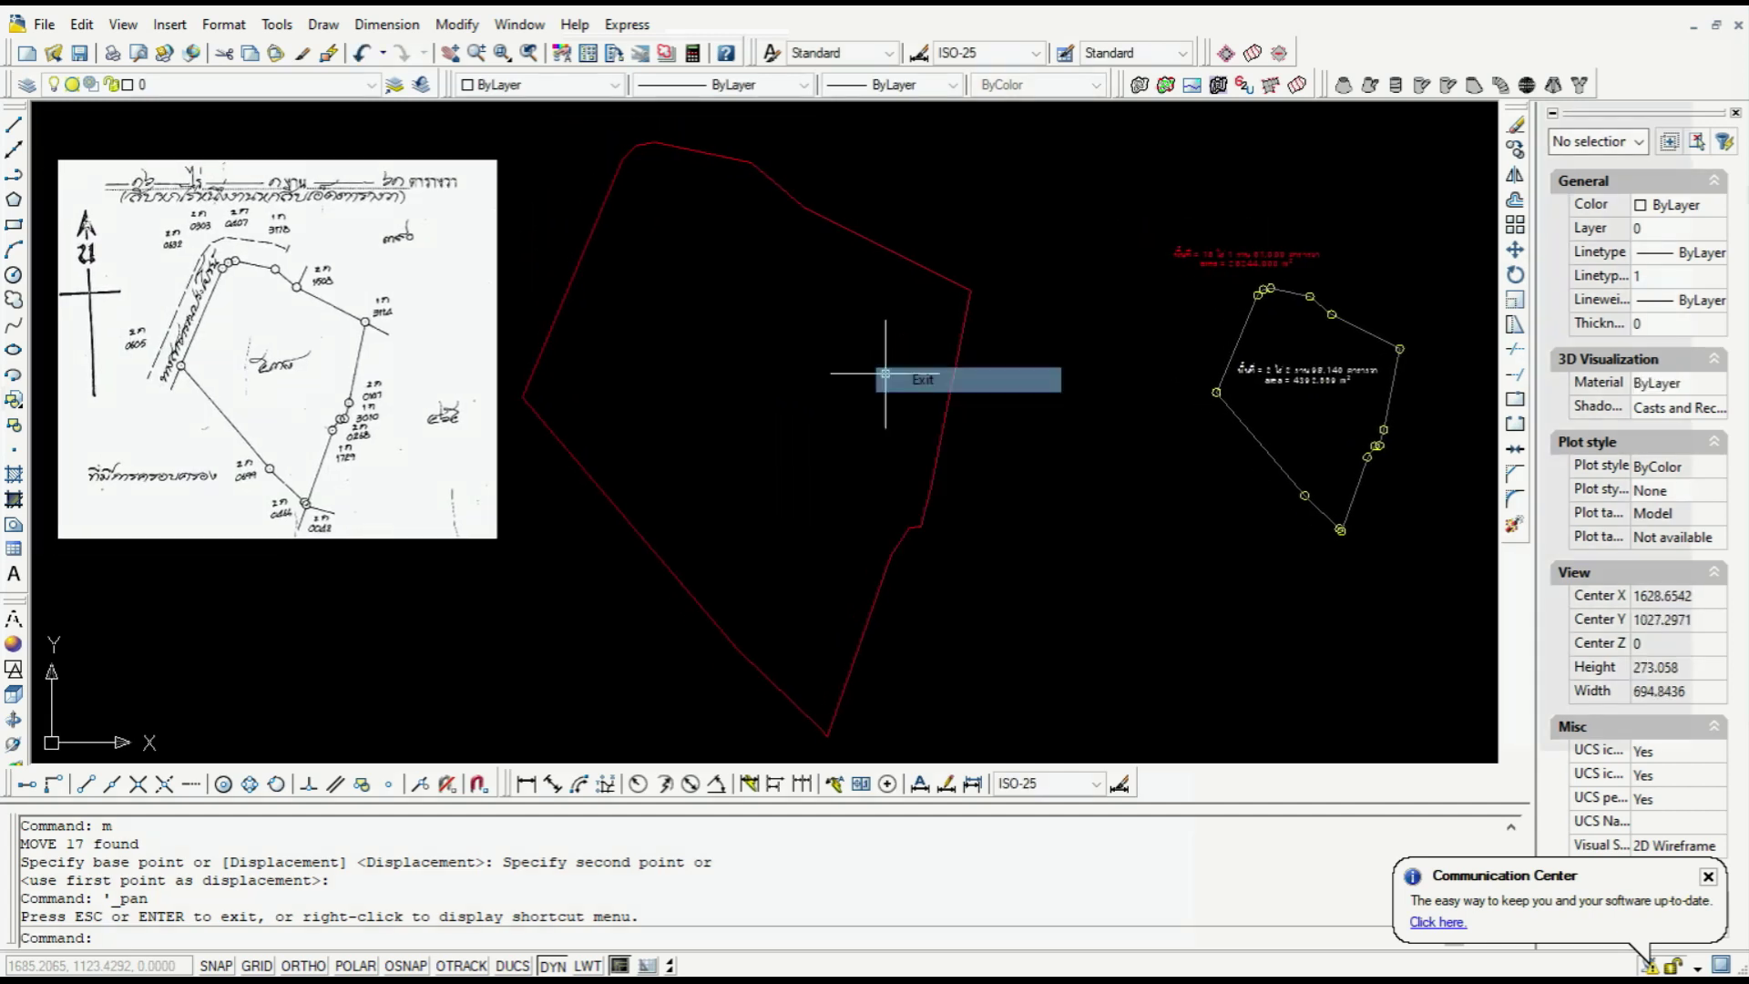
Divide the 26244 m² boundary into 3 parts, cutting off the first 8748 m² top strip
left_click(1254, 55)
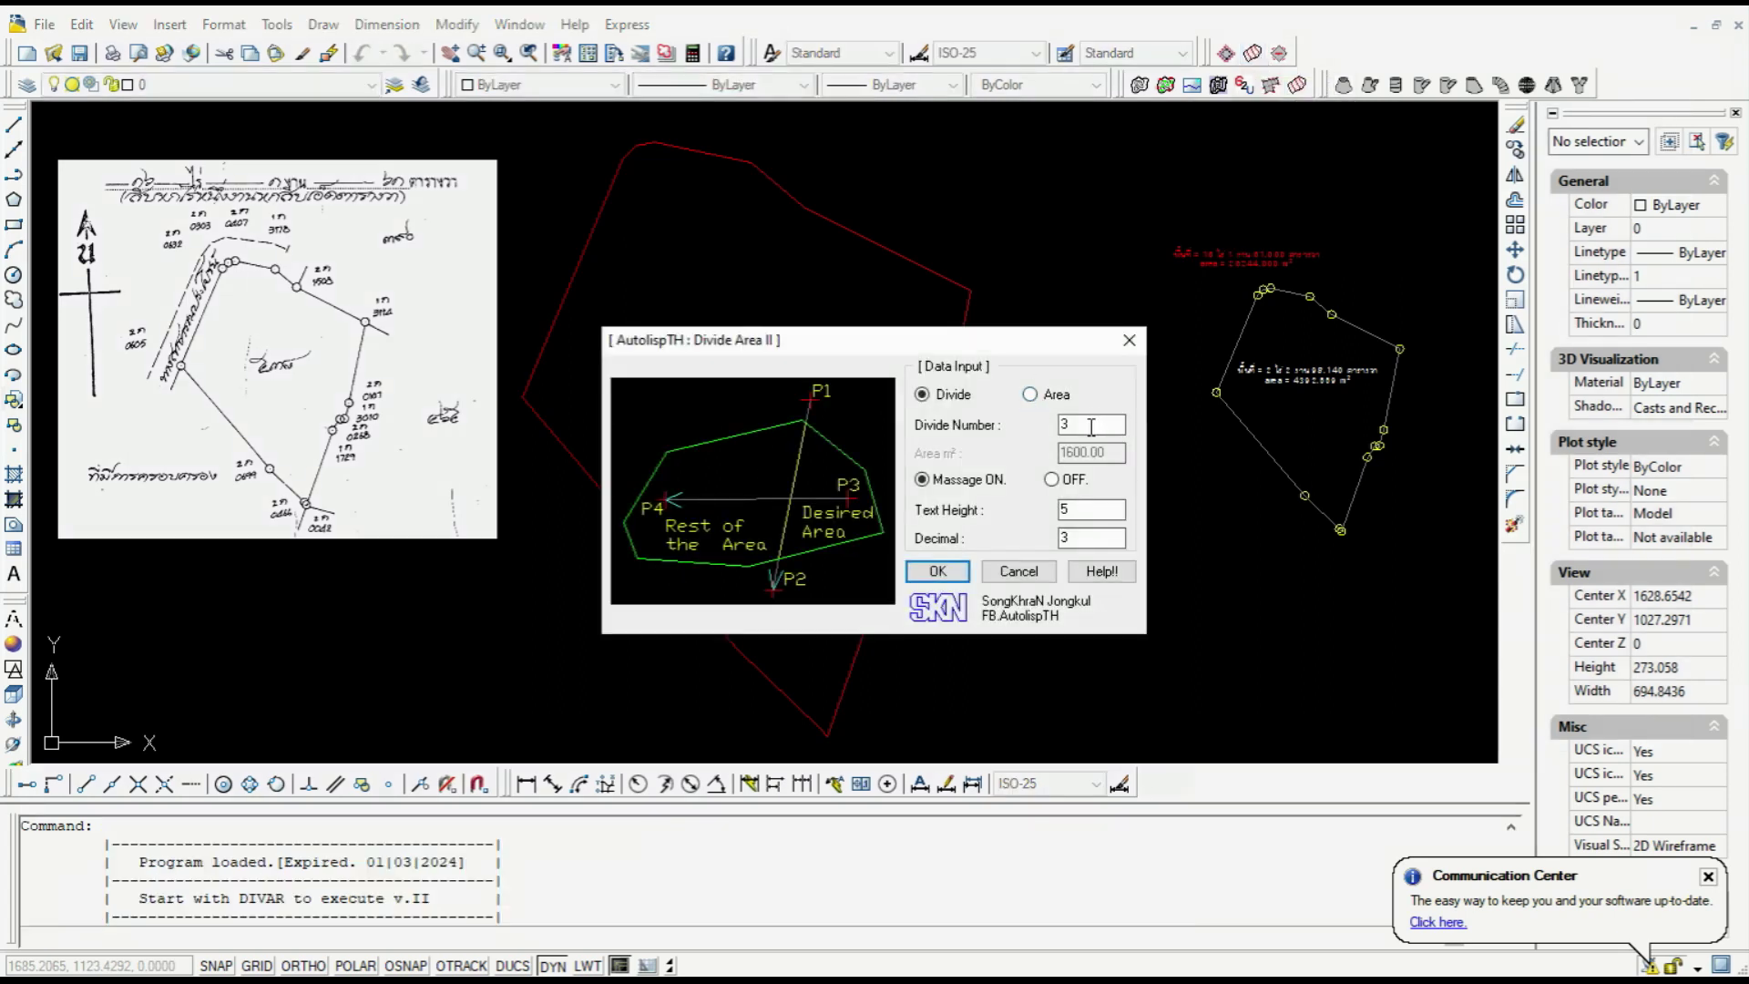
left_click(956, 572)
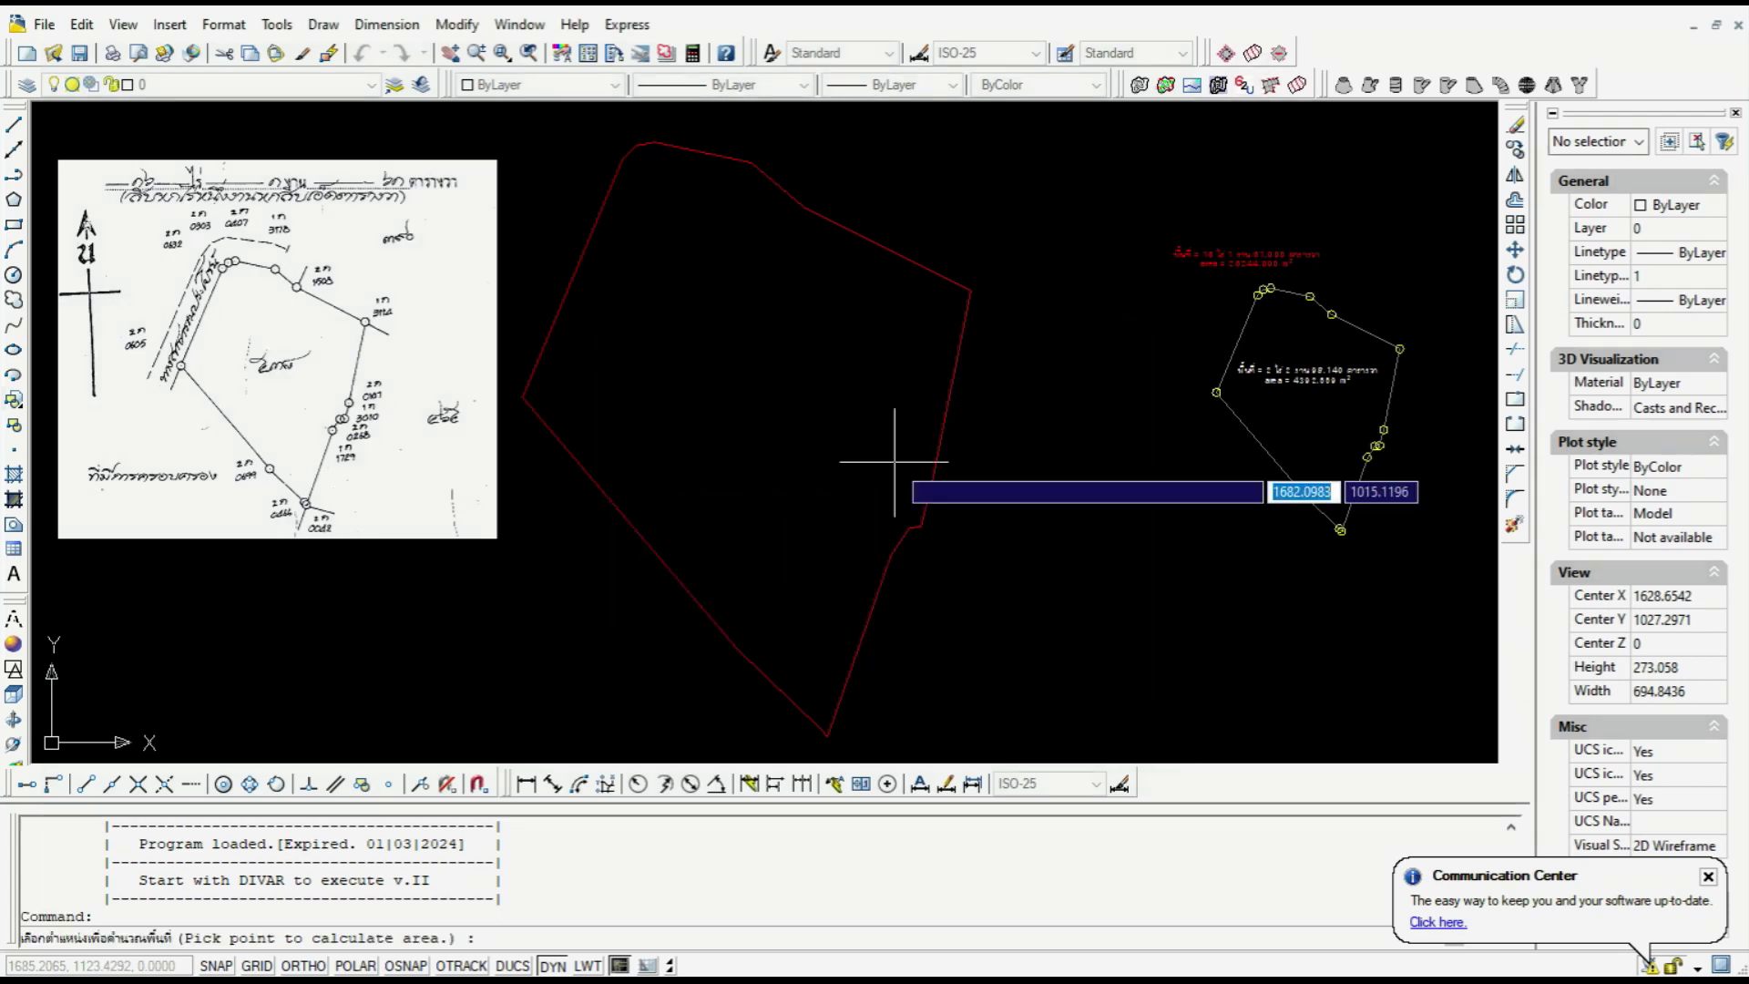
left_click(727, 373)
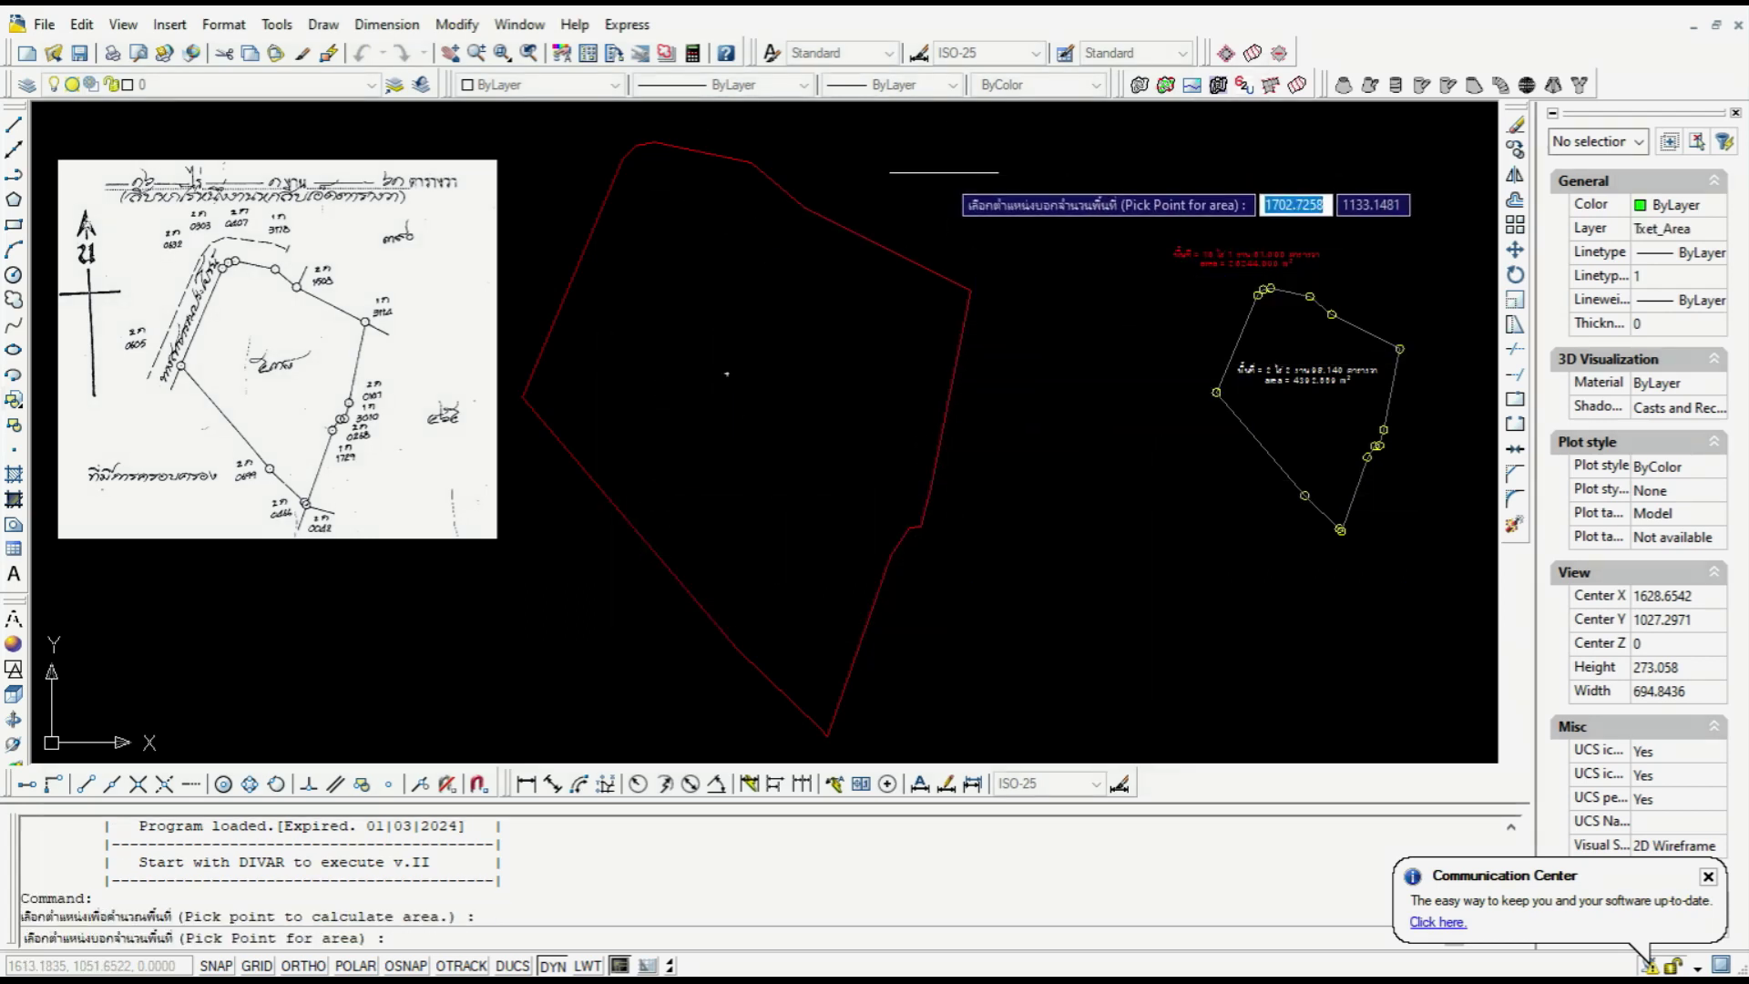
left_click(947, 167)
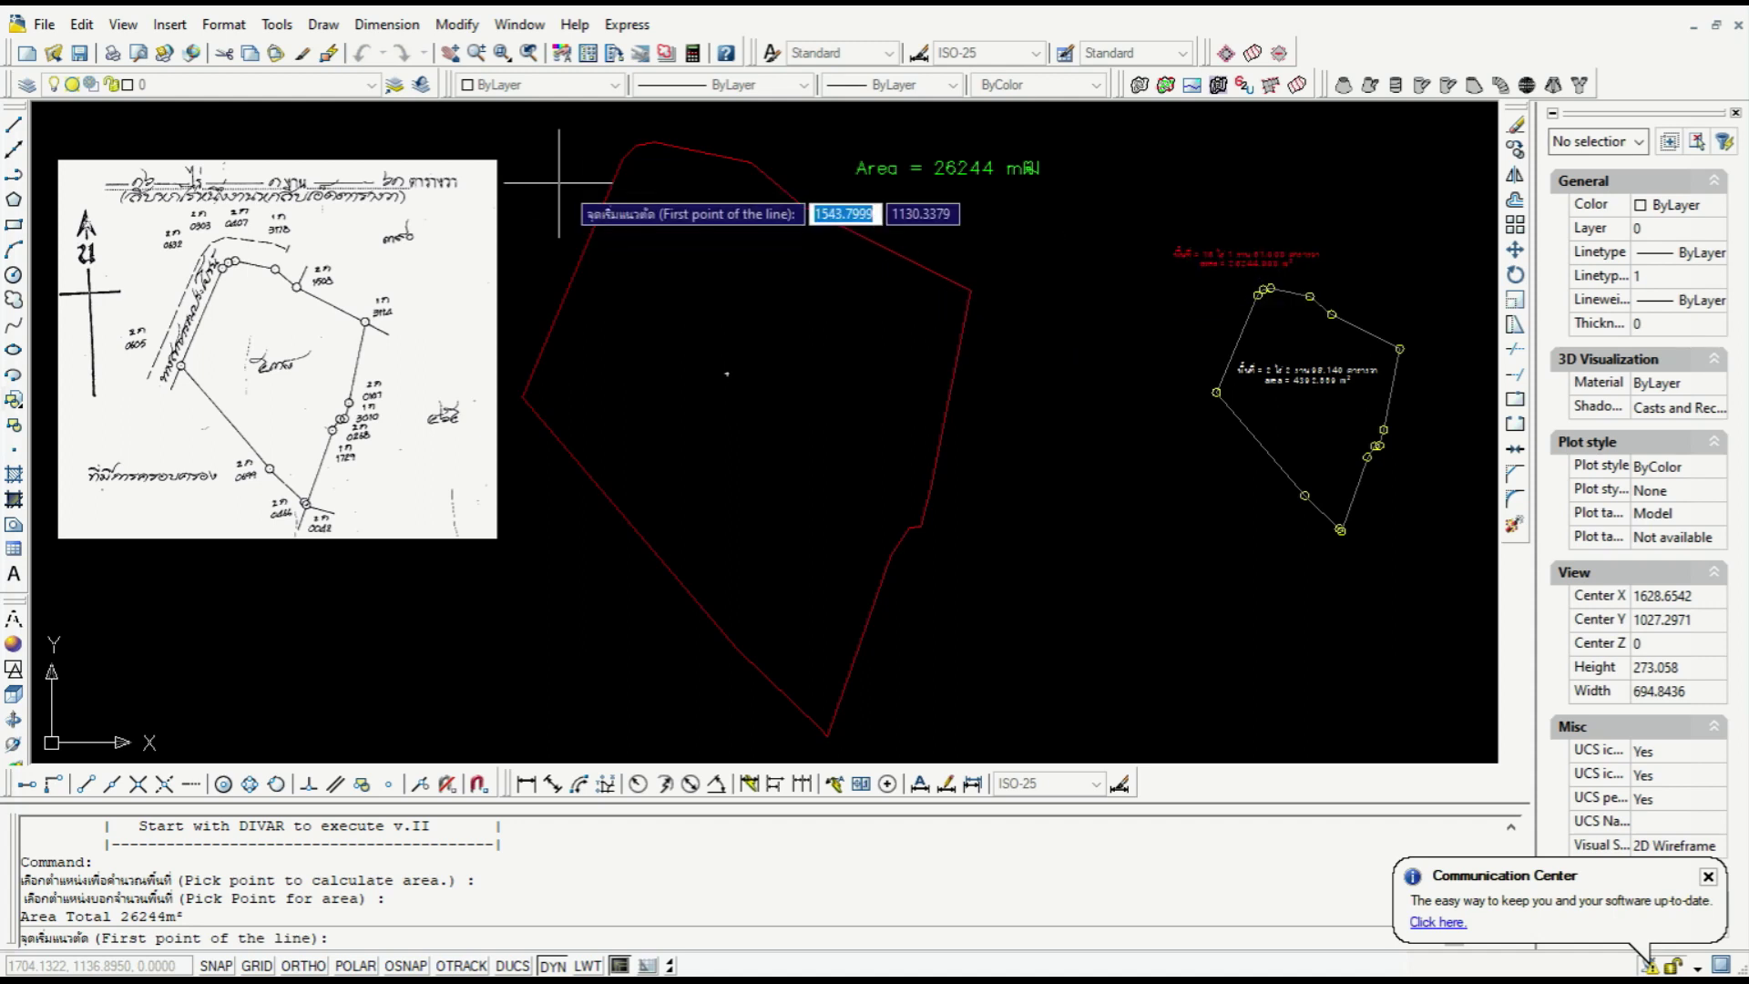
left_click(521, 149)
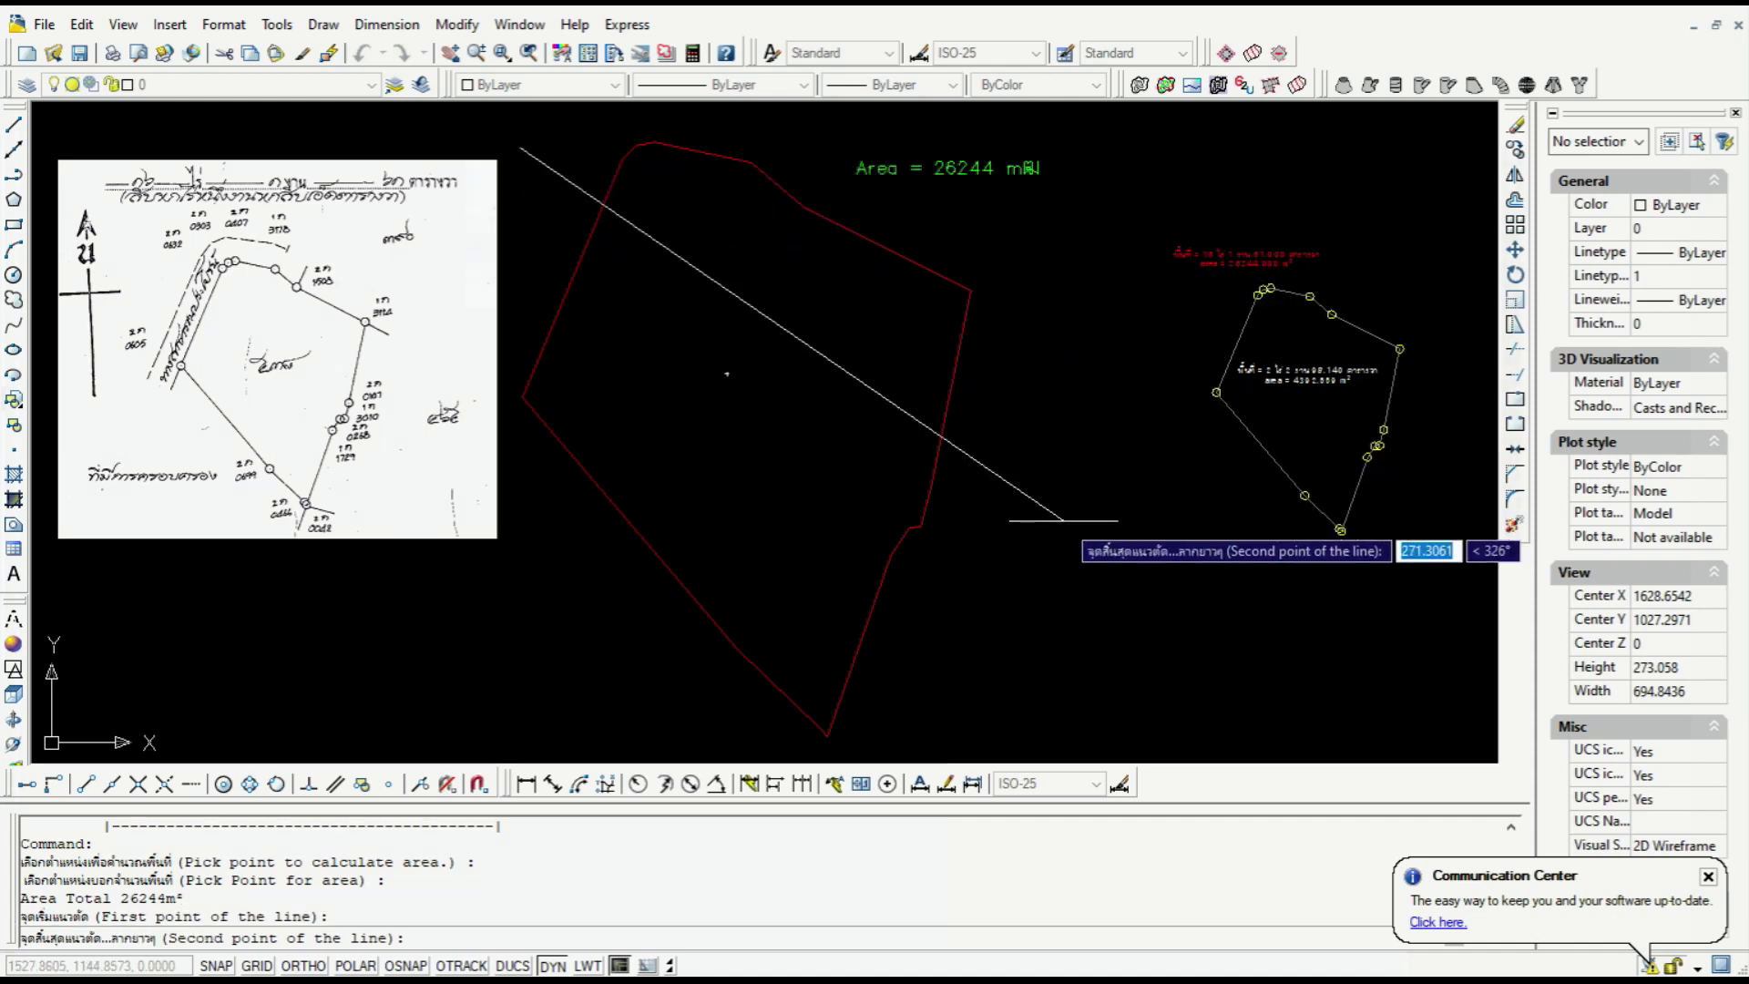
left_click(1109, 528)
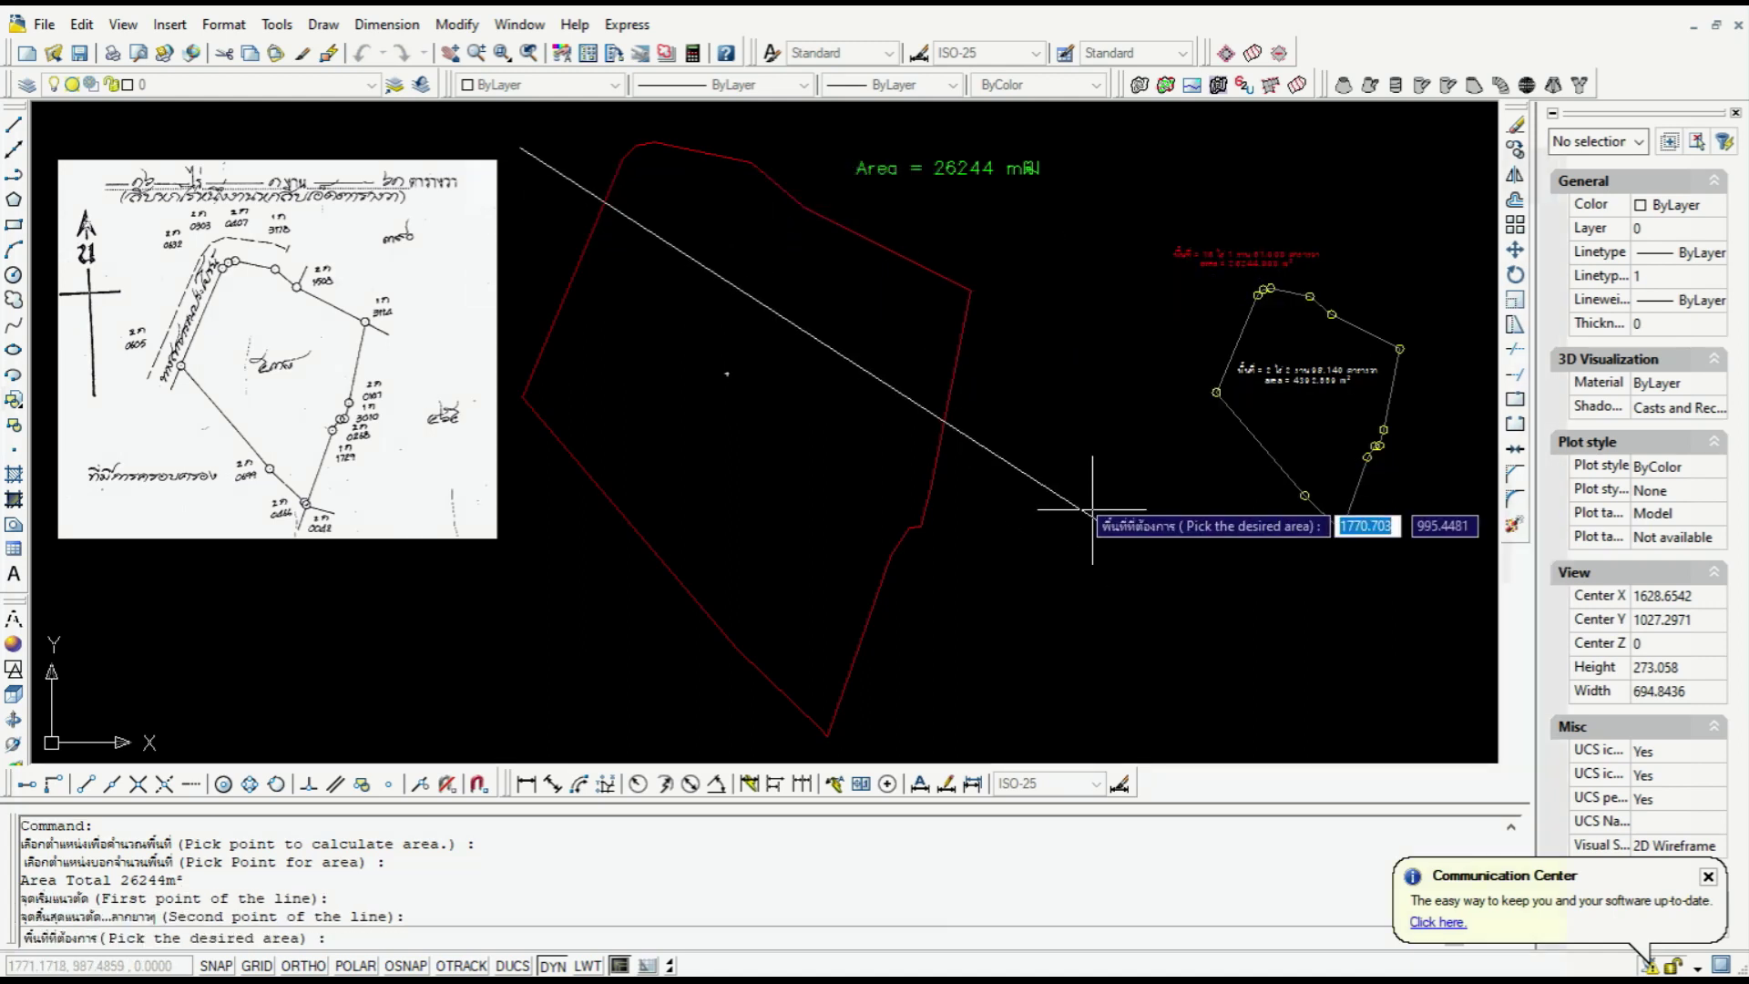
left_click(819, 265)
left_click(695, 444)
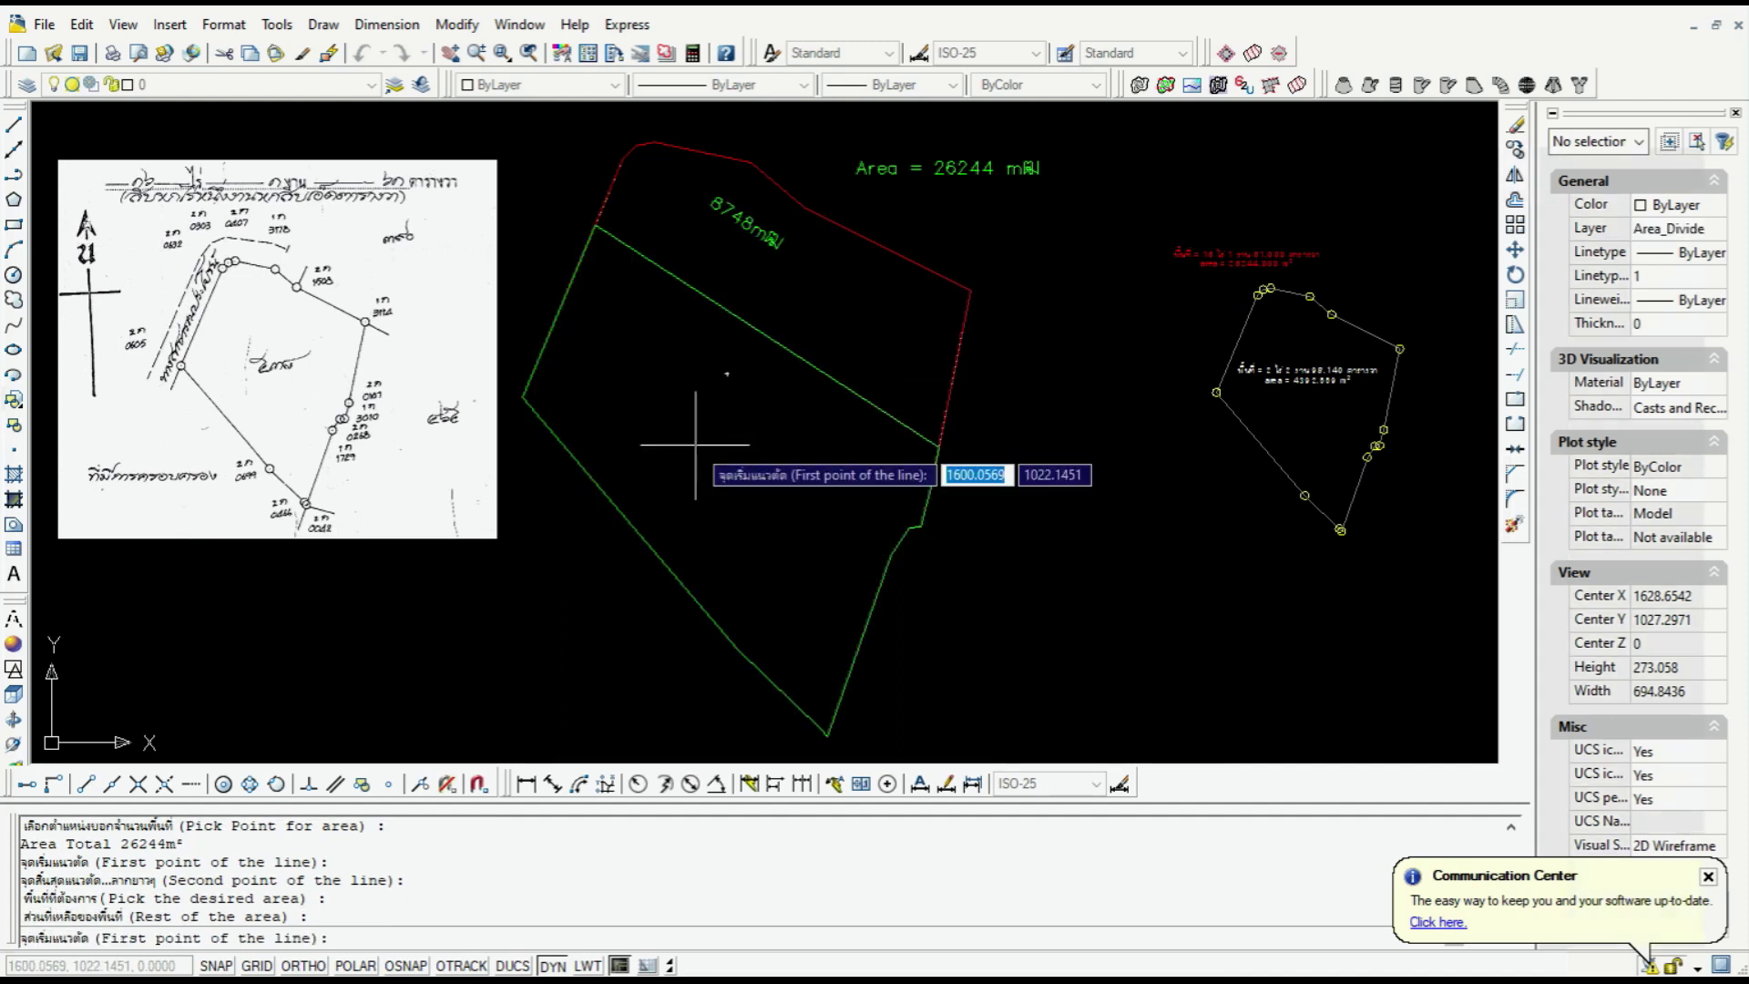
Draw the second cut line, splitting the remainder into two 8748 m² strips
left_click(533, 301)
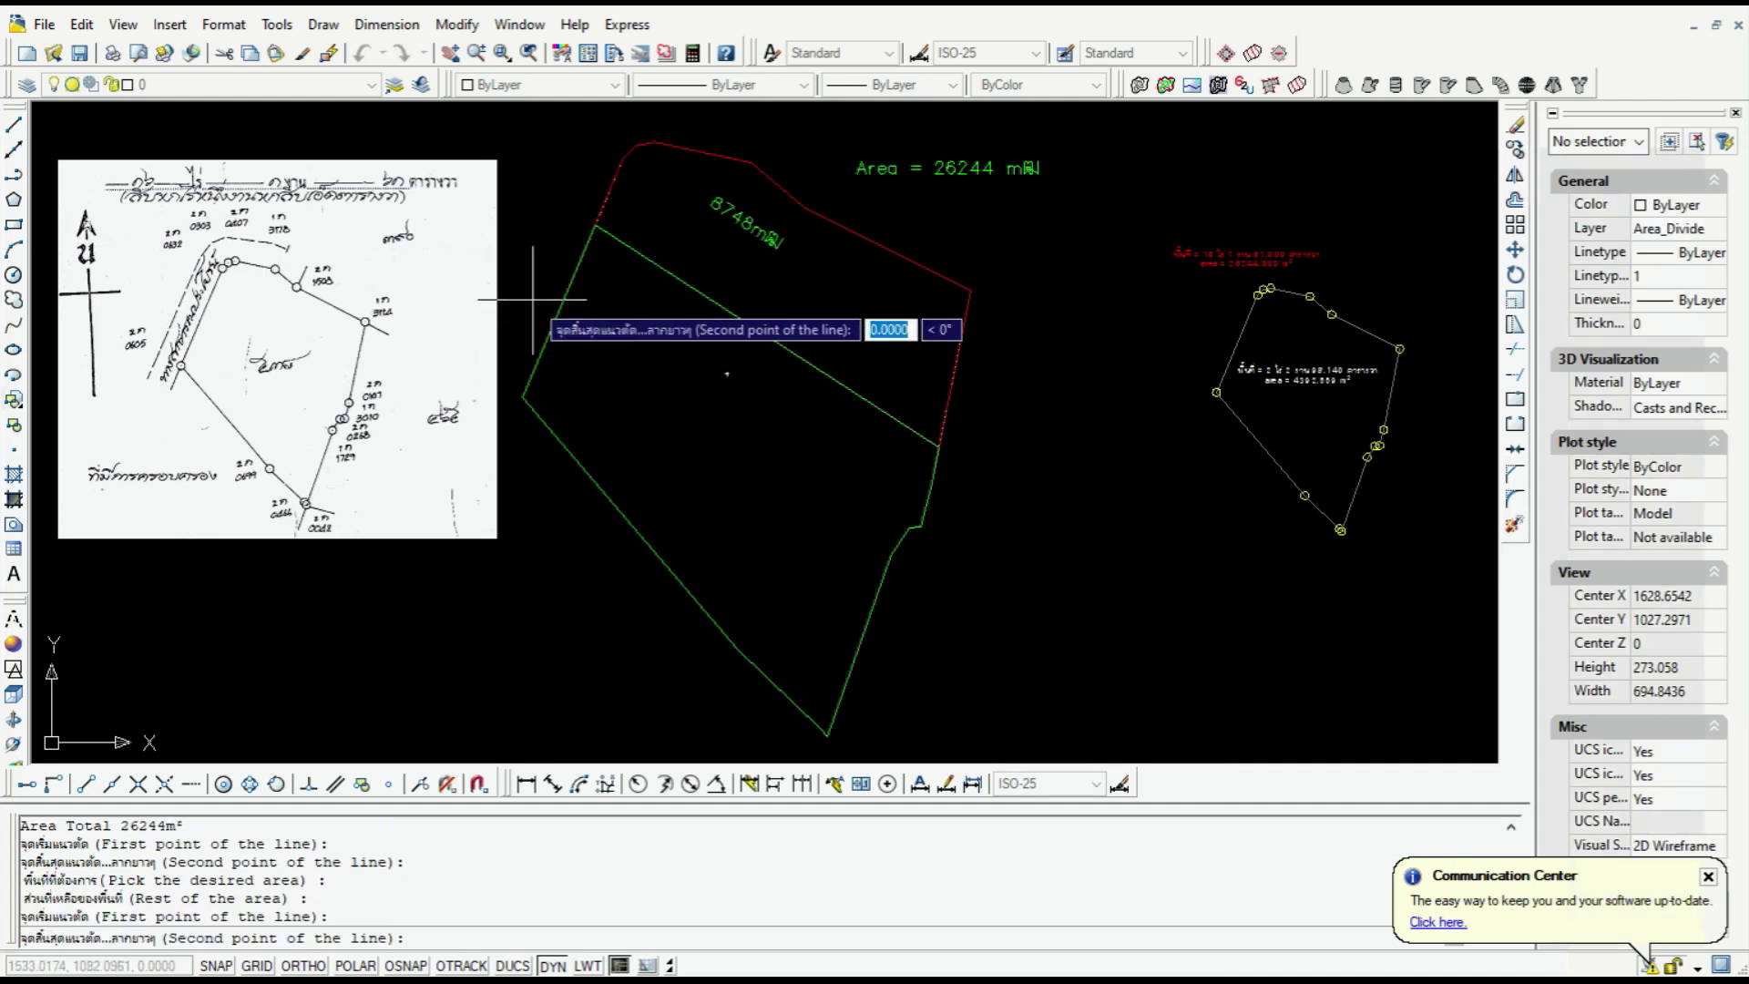
left_click(965, 654)
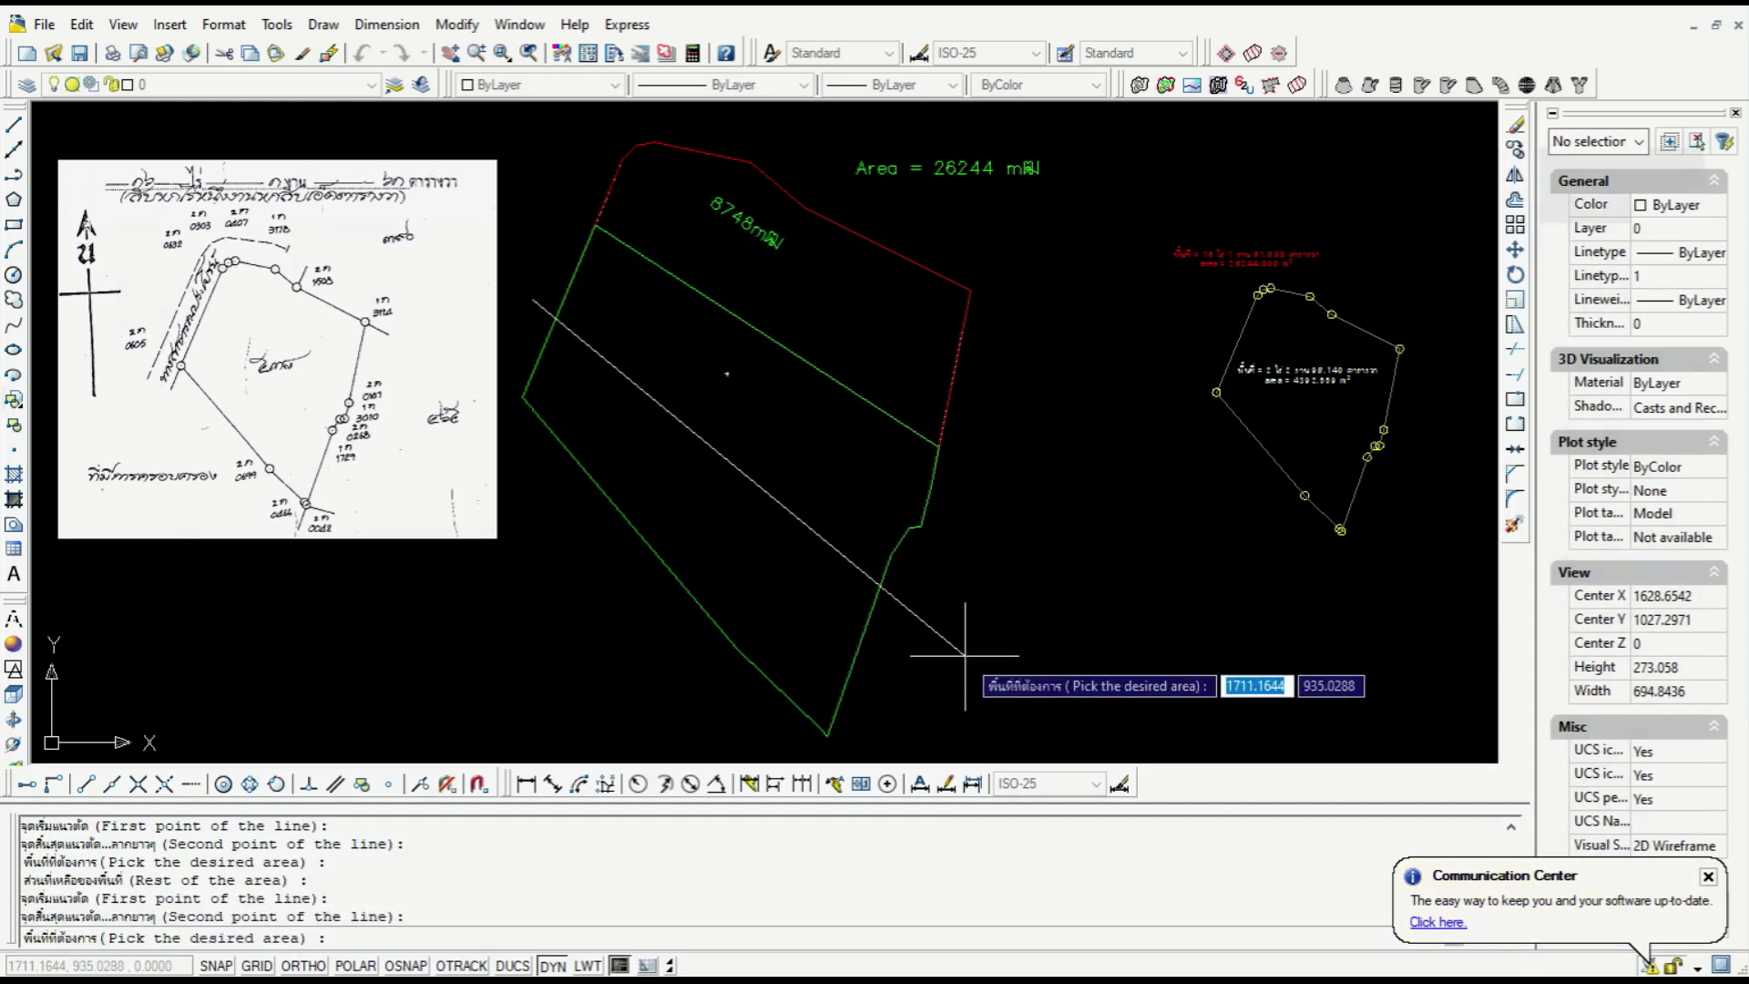
left_click(760, 405)
left_click(680, 499)
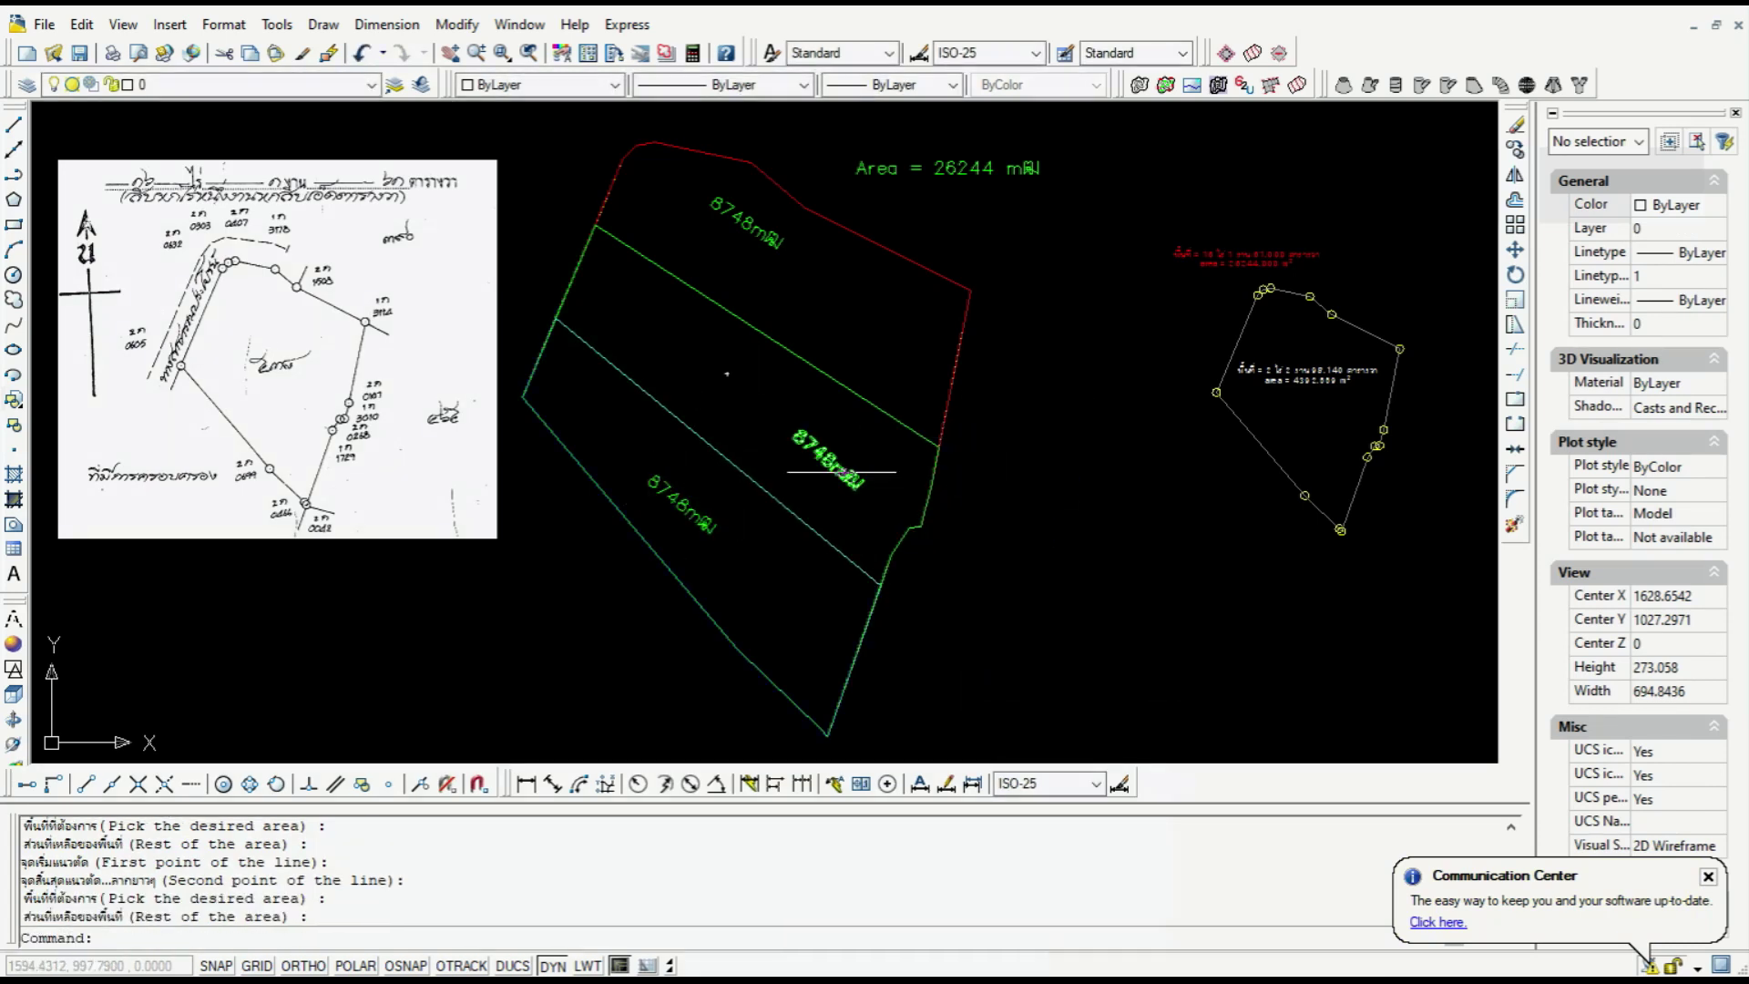
Delete the three 8748m² area labels
left_click(807, 470)
left_click(692, 511)
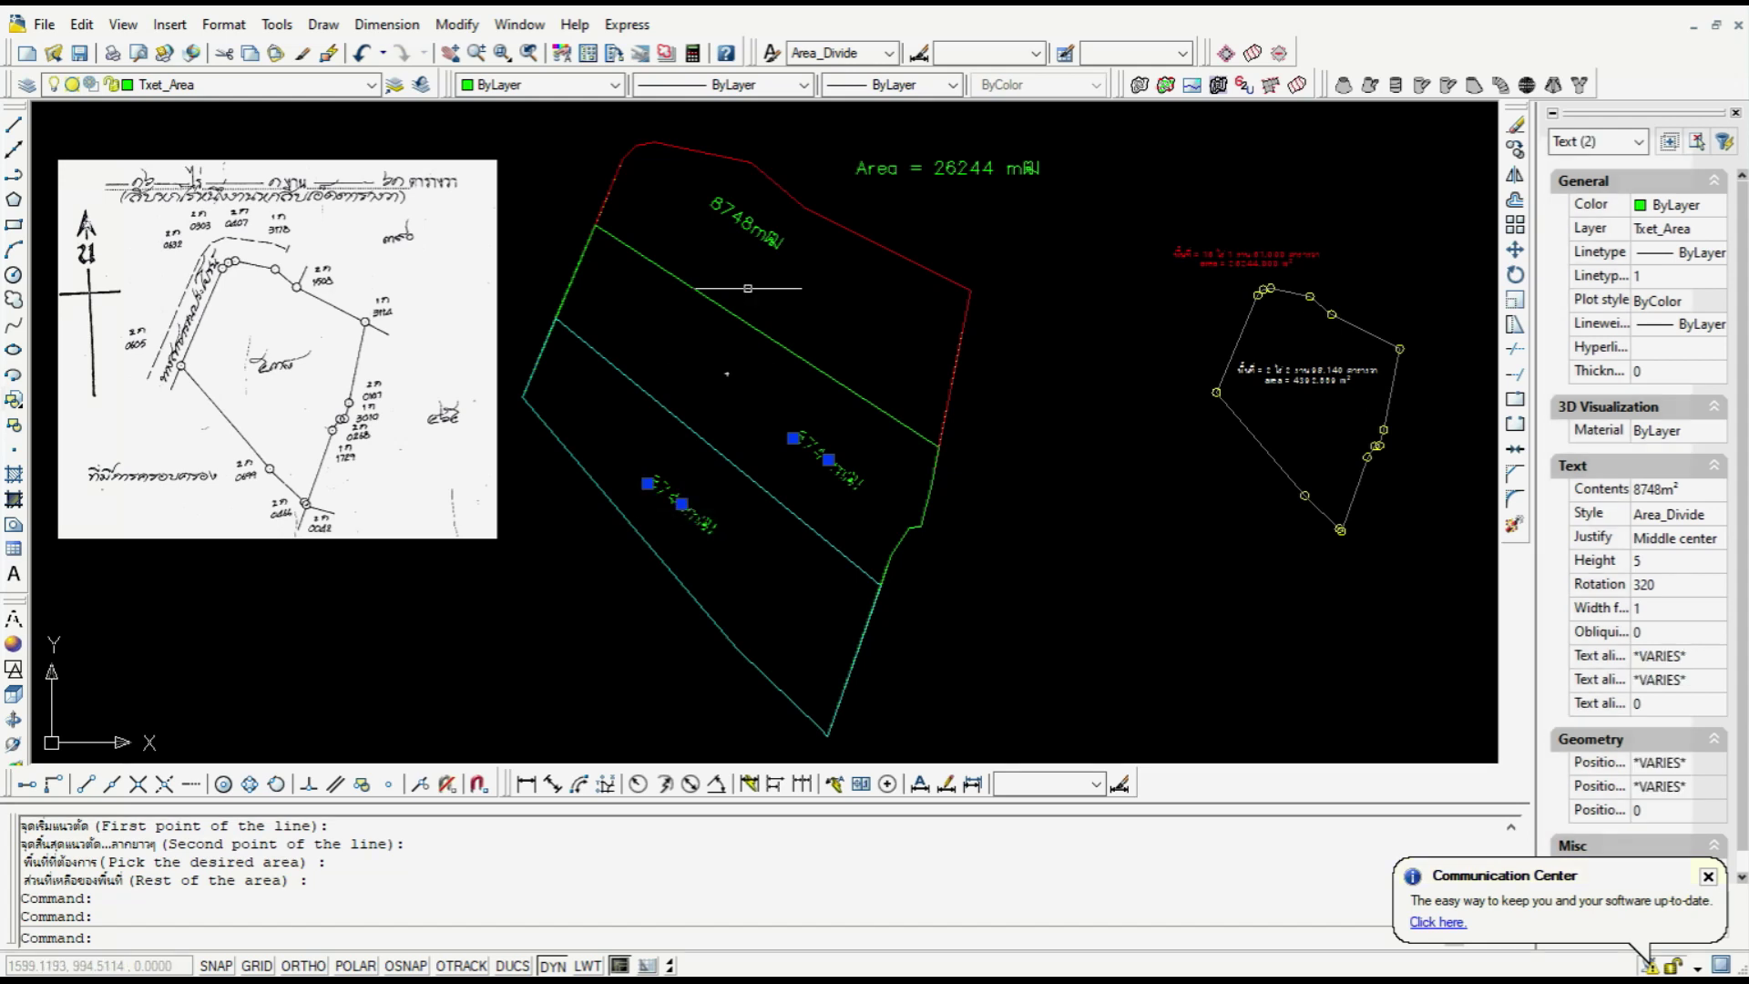
left_click(756, 231)
key("Delete")
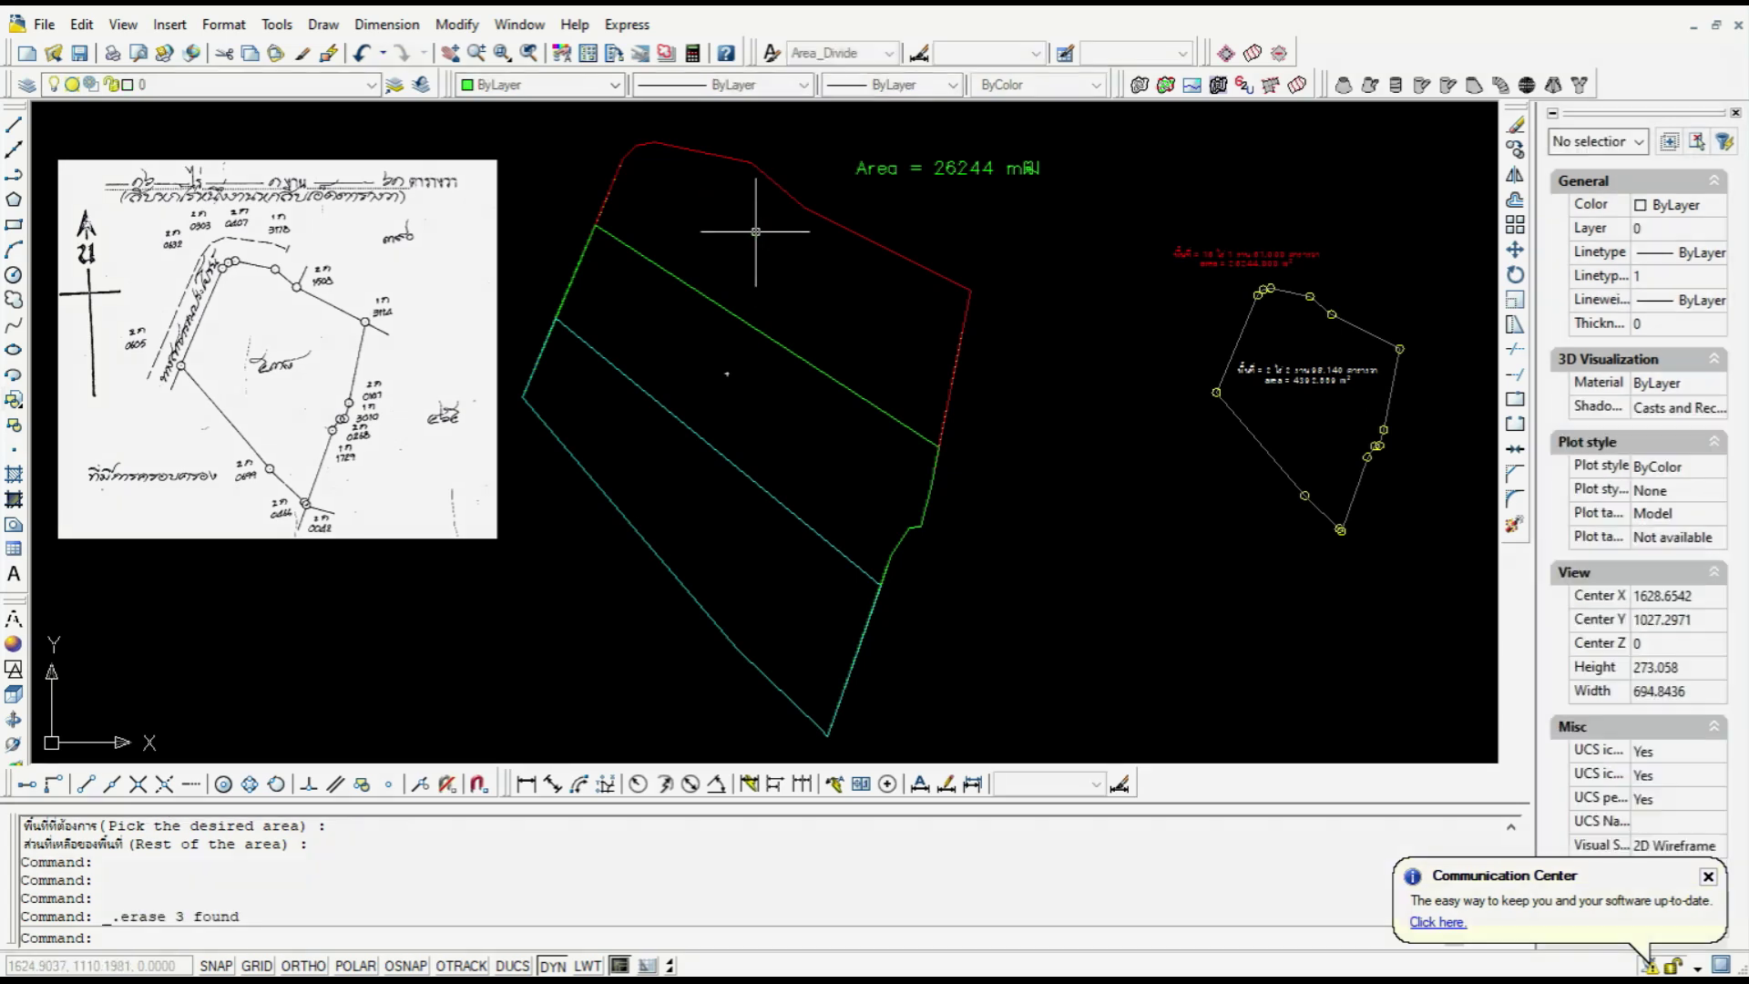
Set the LAS labelling tool to Rai-Ngan-Wah areas with 3 decimals
left_click(1279, 53)
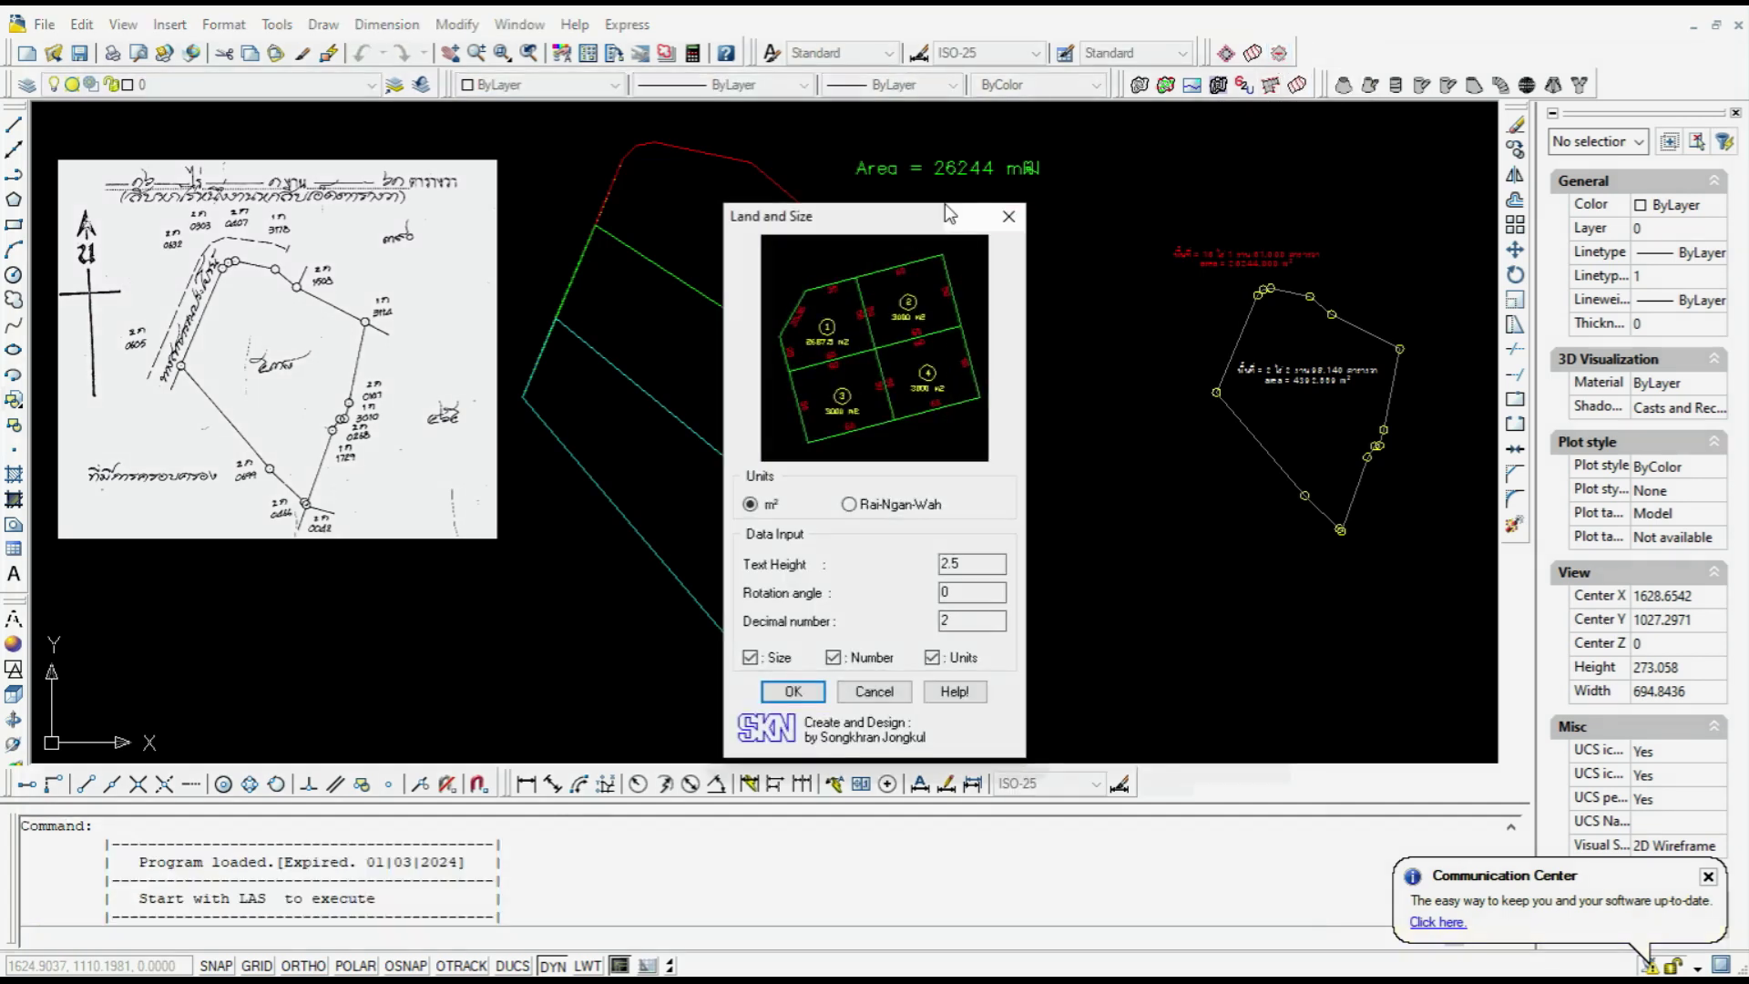
left_click_drag(943, 211, 1053, 148)
left_click(959, 441)
type("3")
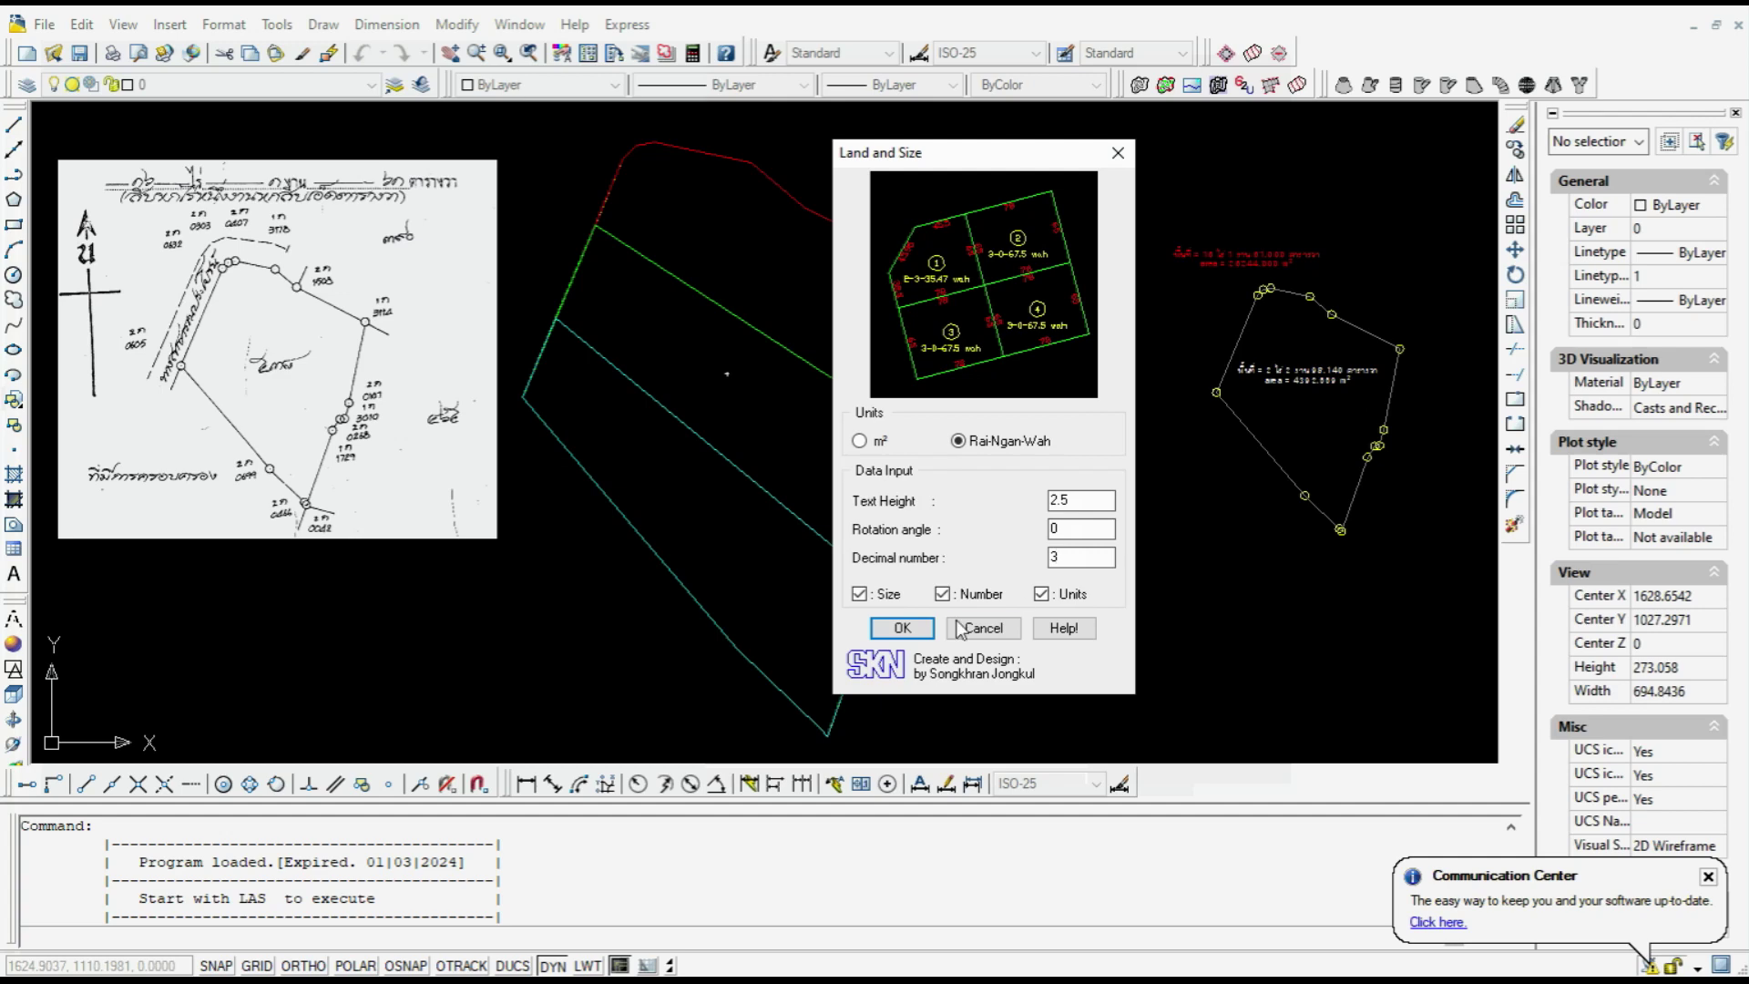
left_click(901, 629)
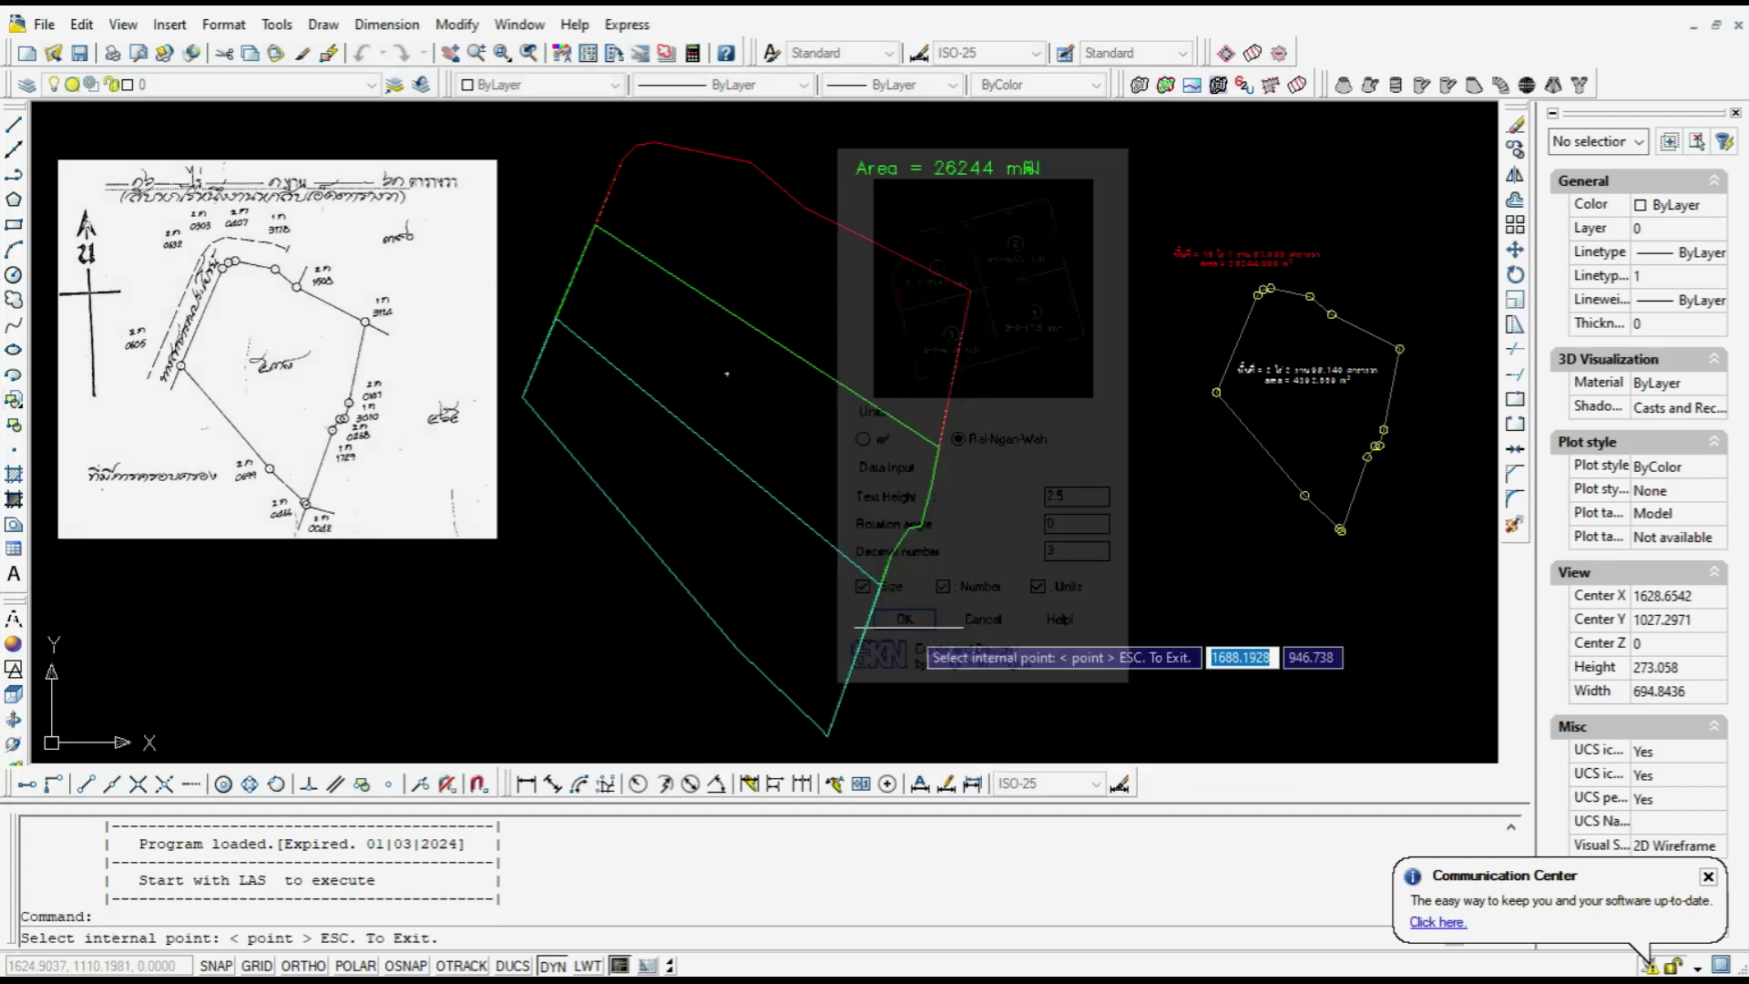
Label the top, middle and bottom strips with numbers, areas and side lengths, then end the tool
left_click(787, 270)
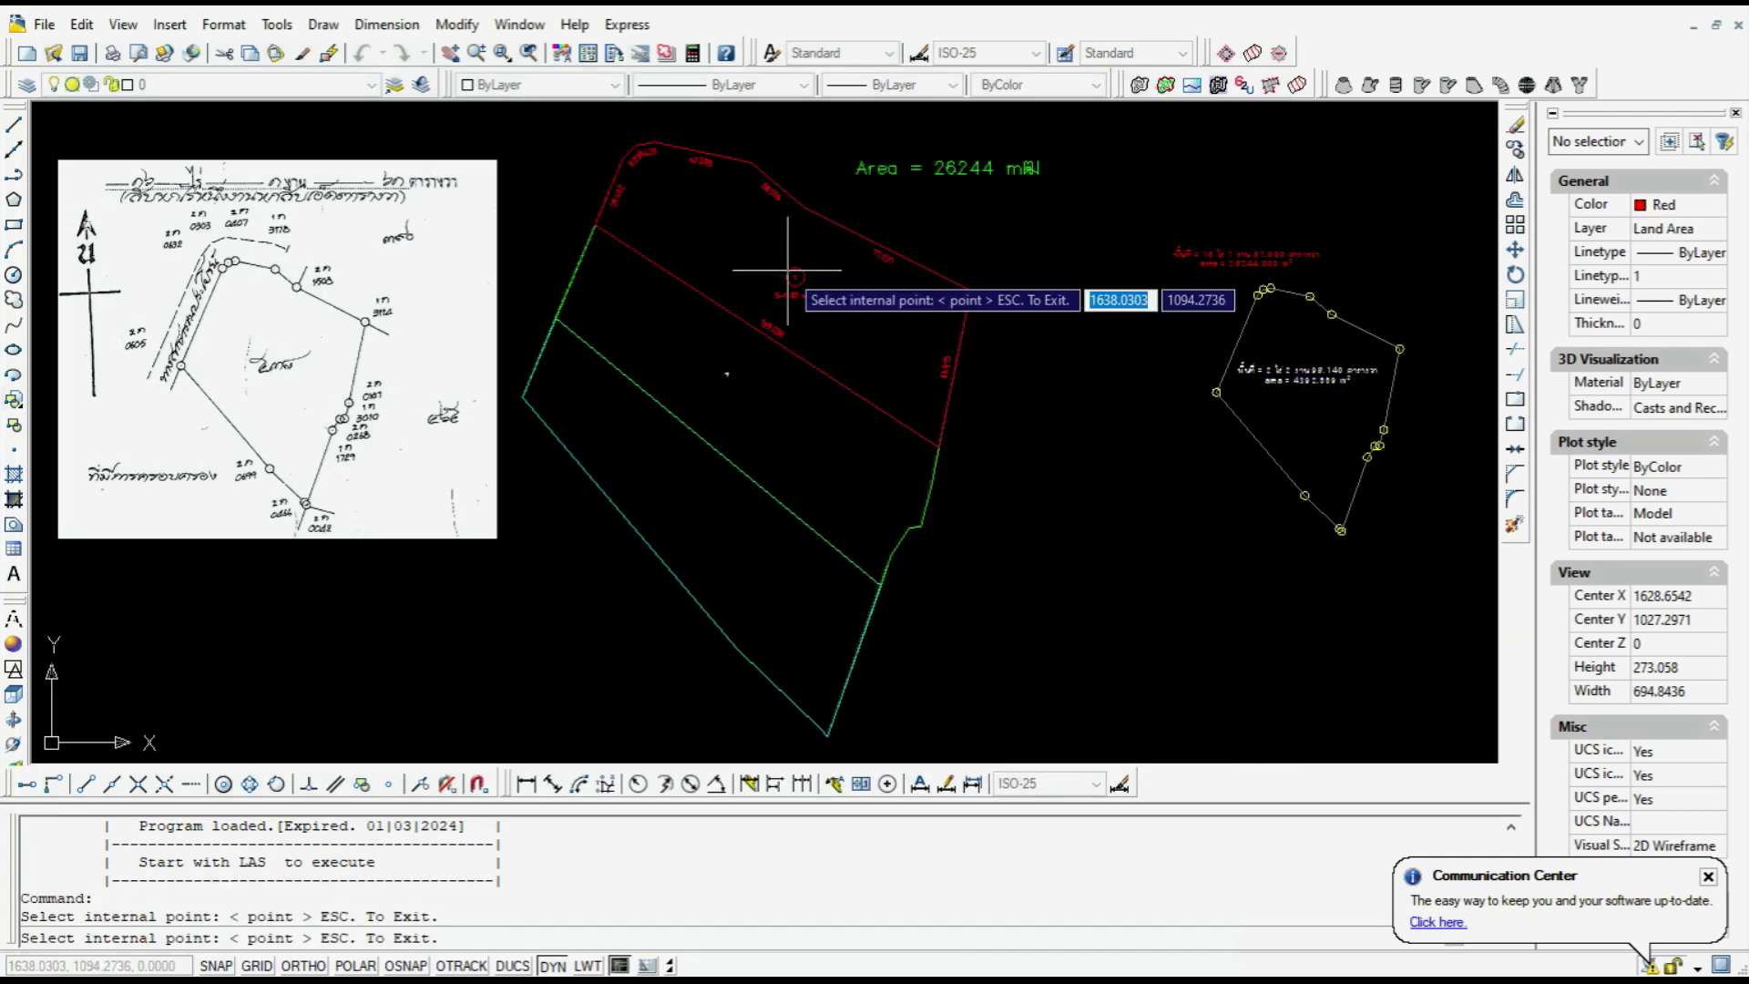
left_click(731, 376)
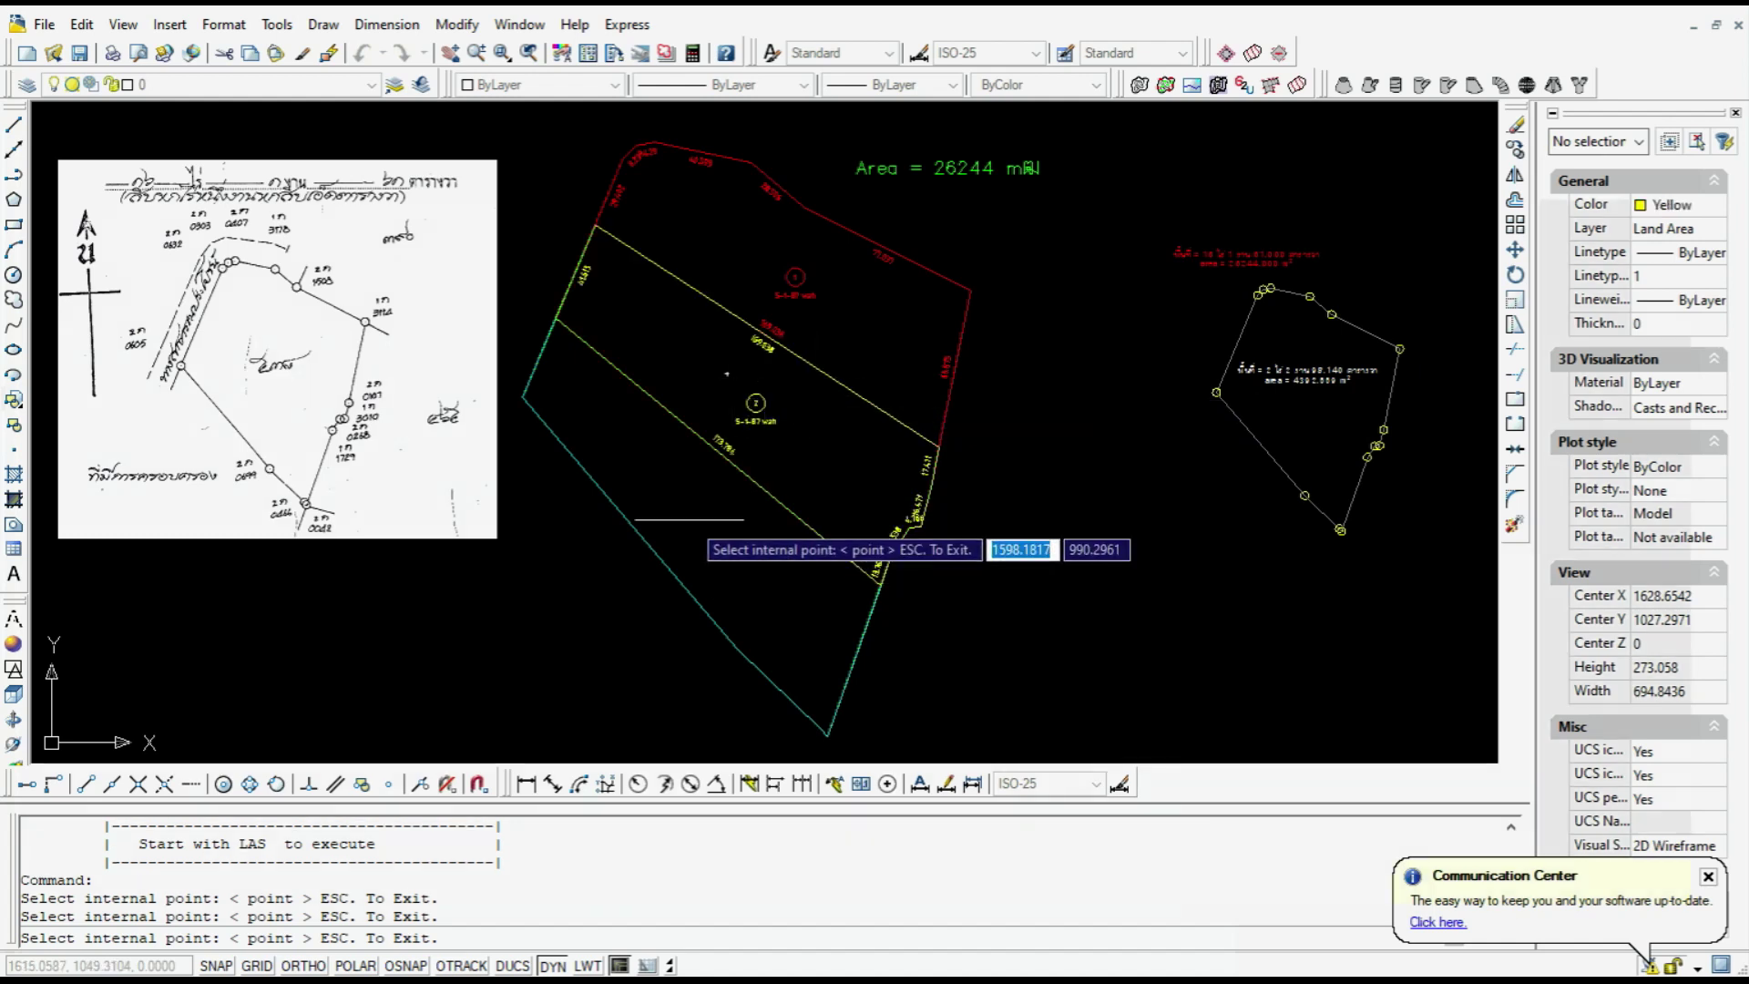
left_click(691, 515)
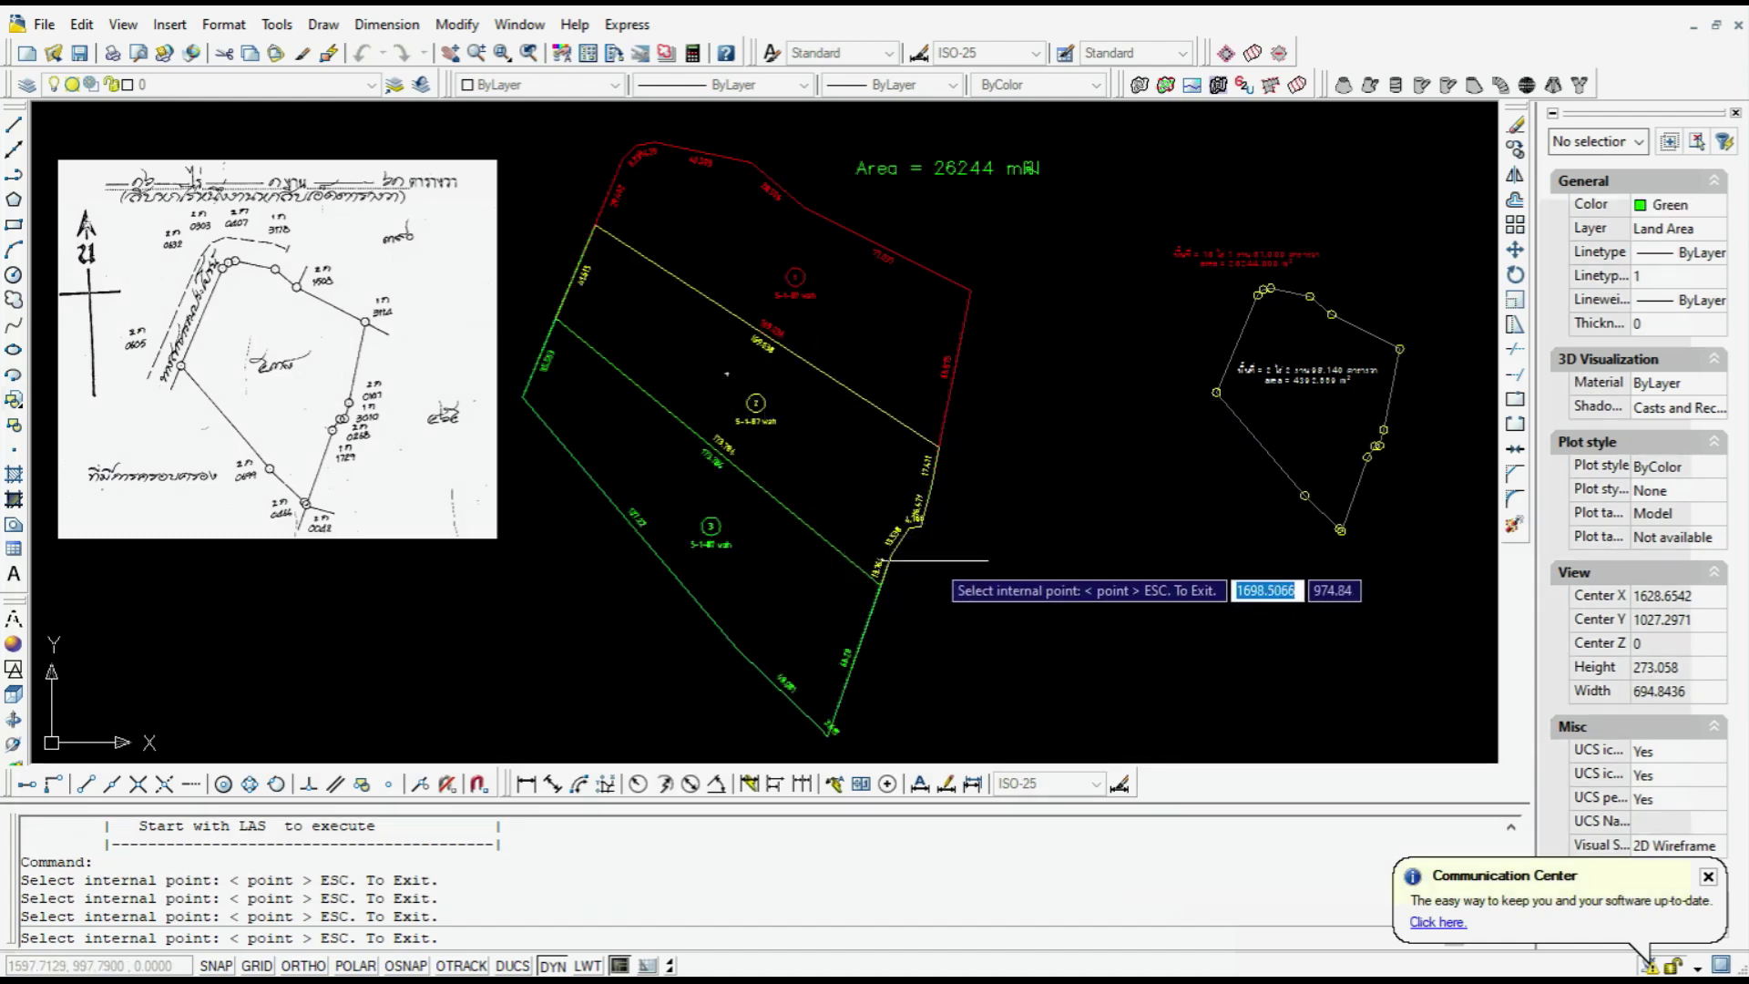
key("Escape")
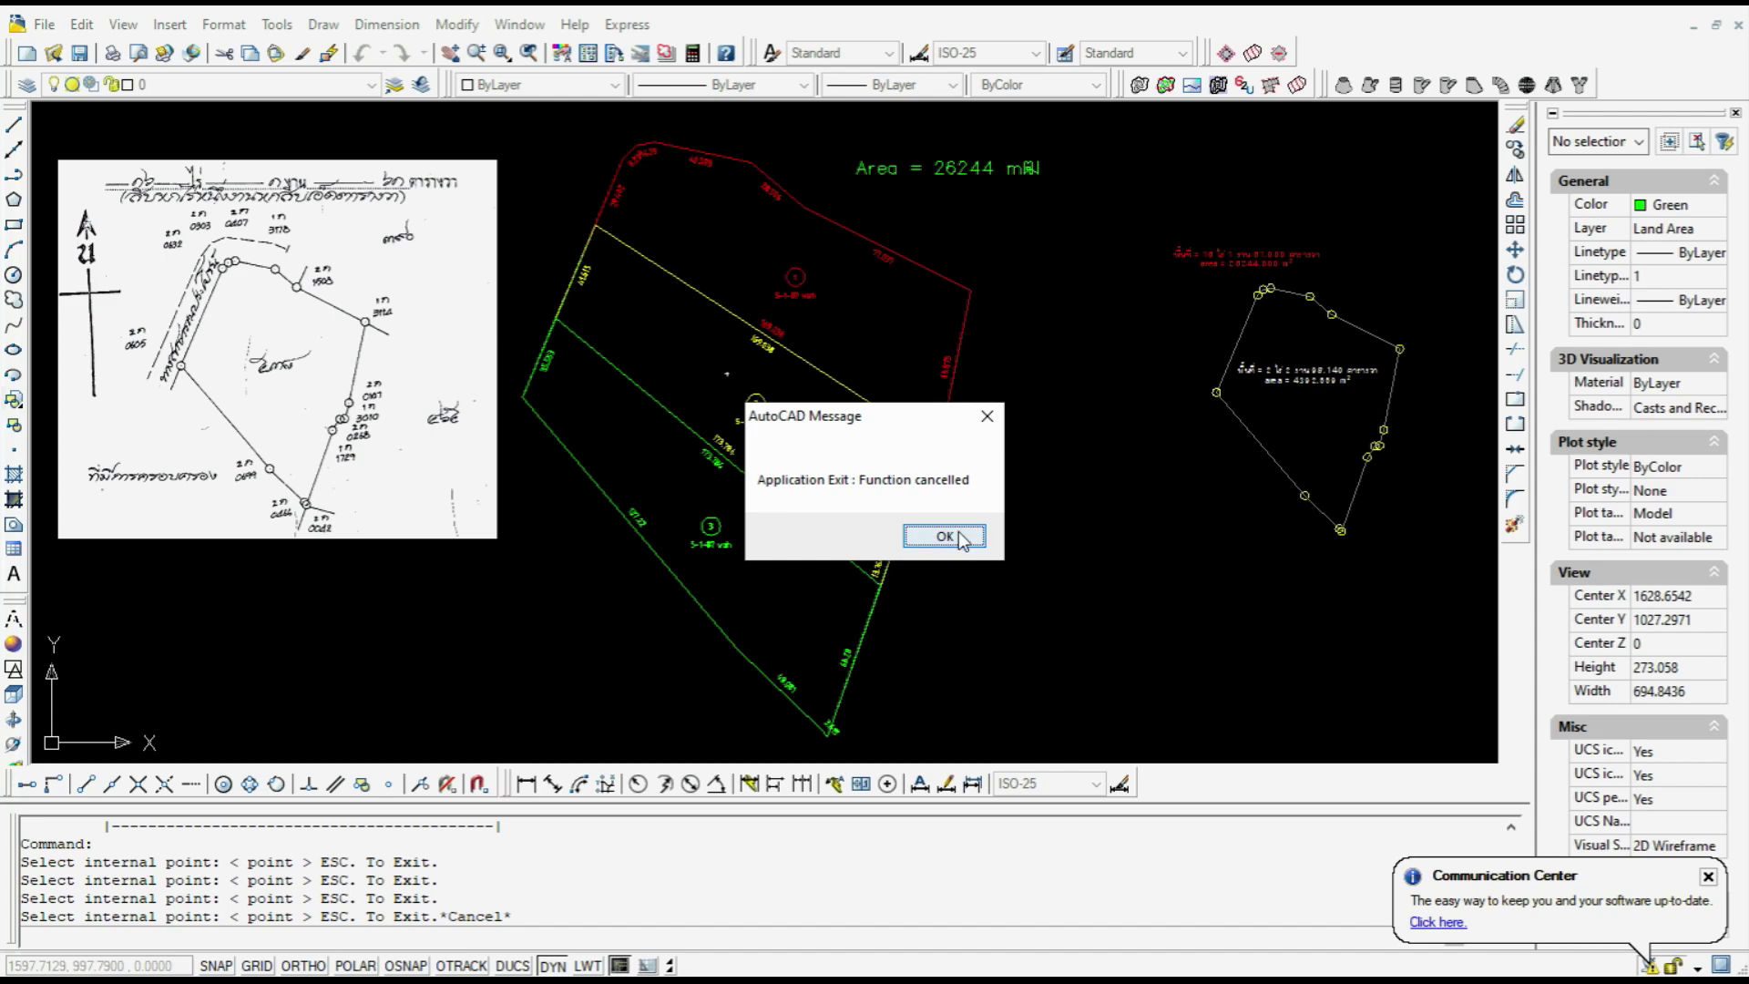
left_click(916, 536)
scroll(789, 227, "up", 5)
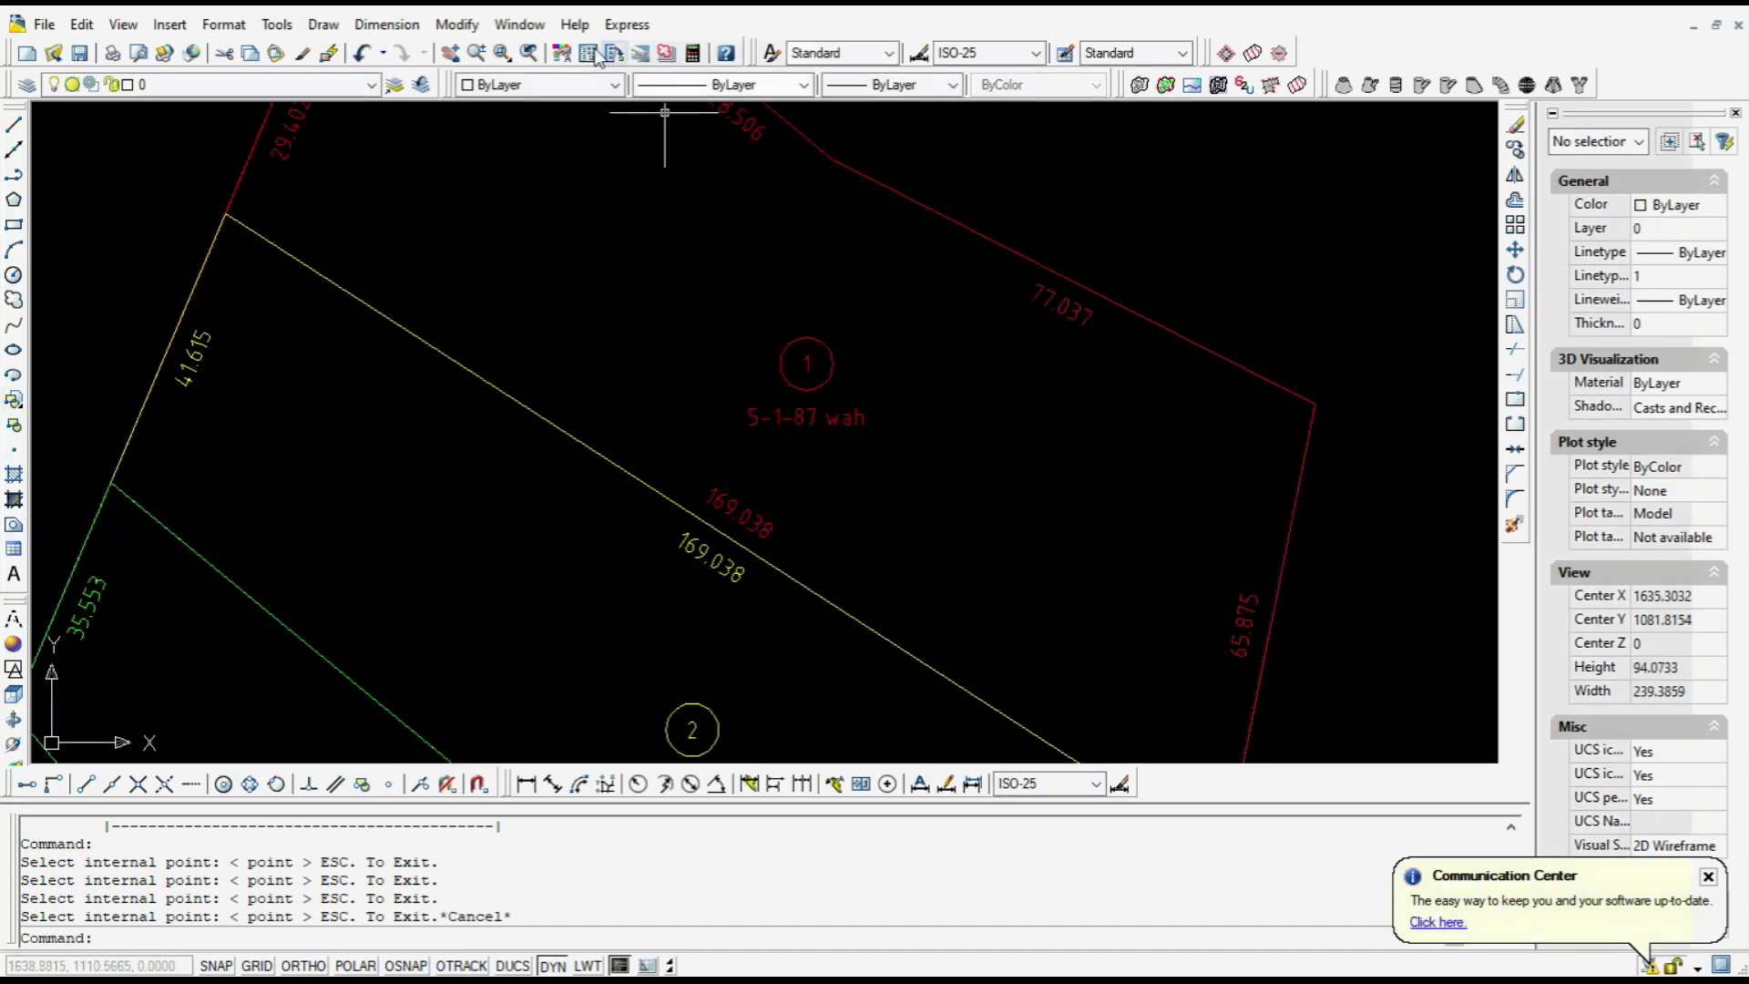
left_click(449, 55)
mouse_move(911, 305)
left_mouse_down()
mouse_move(867, 507)
mouse_move(883, 406)
mouse_move(859, 422)
left_mouse_up()
mouse_move(914, 562)
left_mouse_down()
mouse_move(940, 415)
mouse_move(1003, 508)
mouse_move(1011, 425)
left_mouse_up()
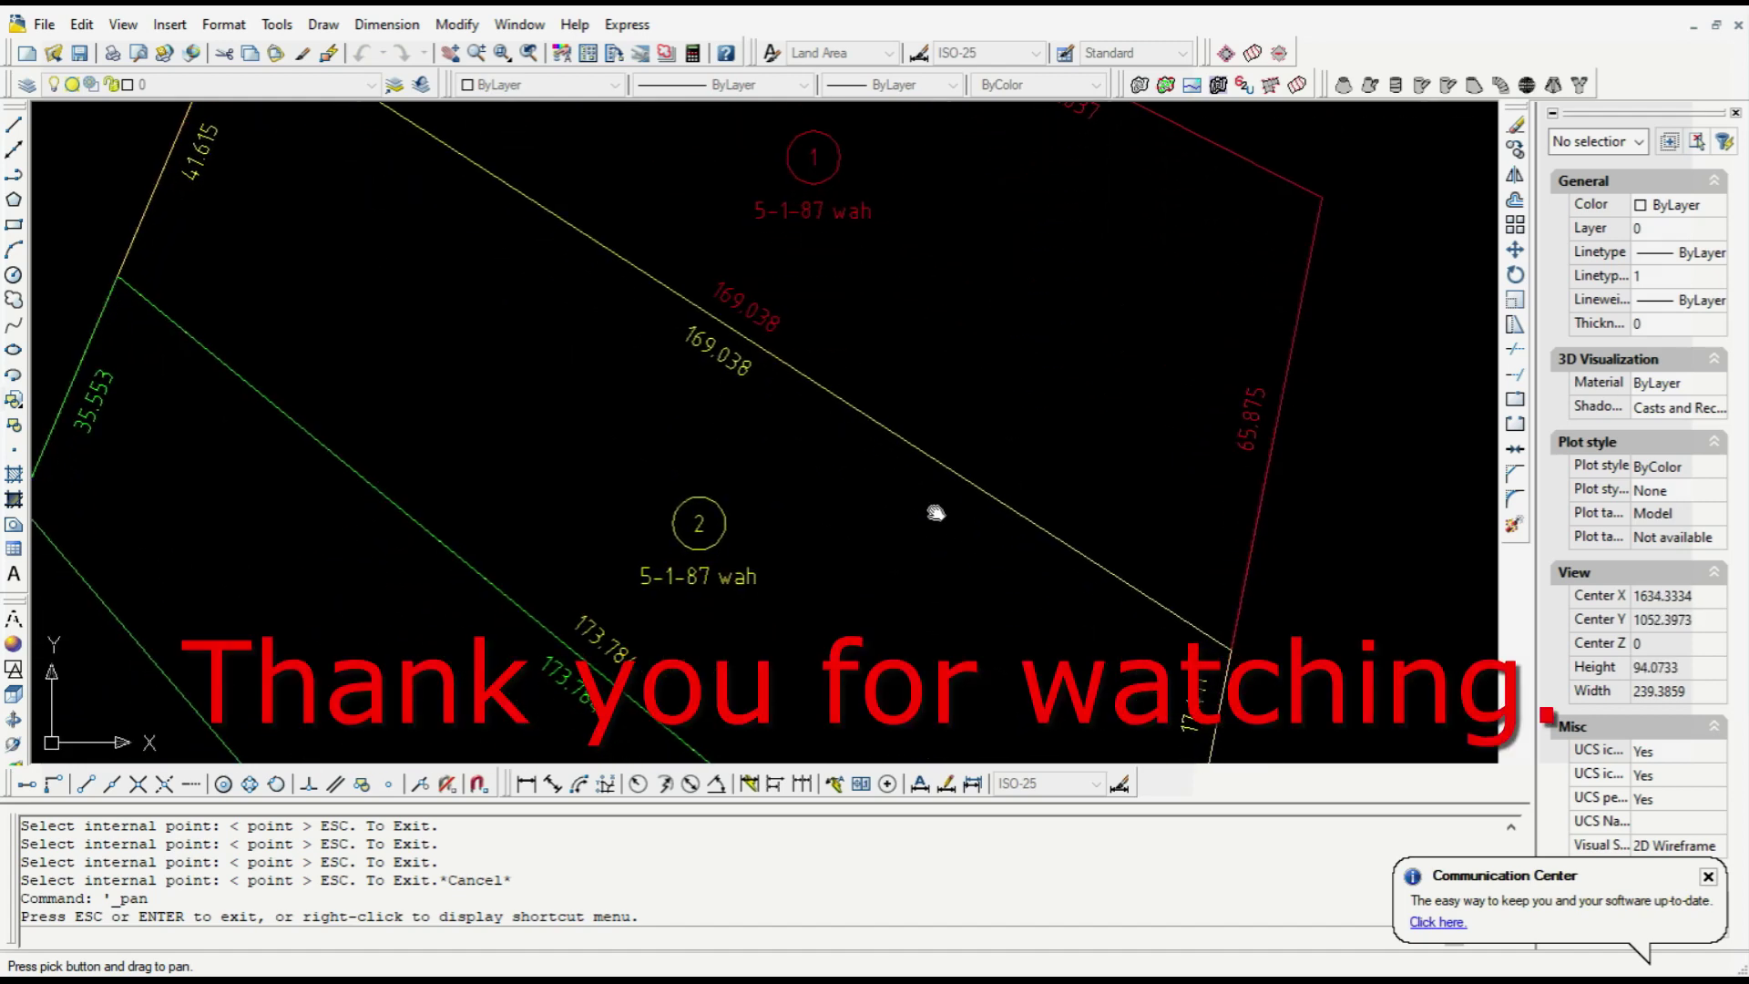
scroll(936, 513, "down", 2)
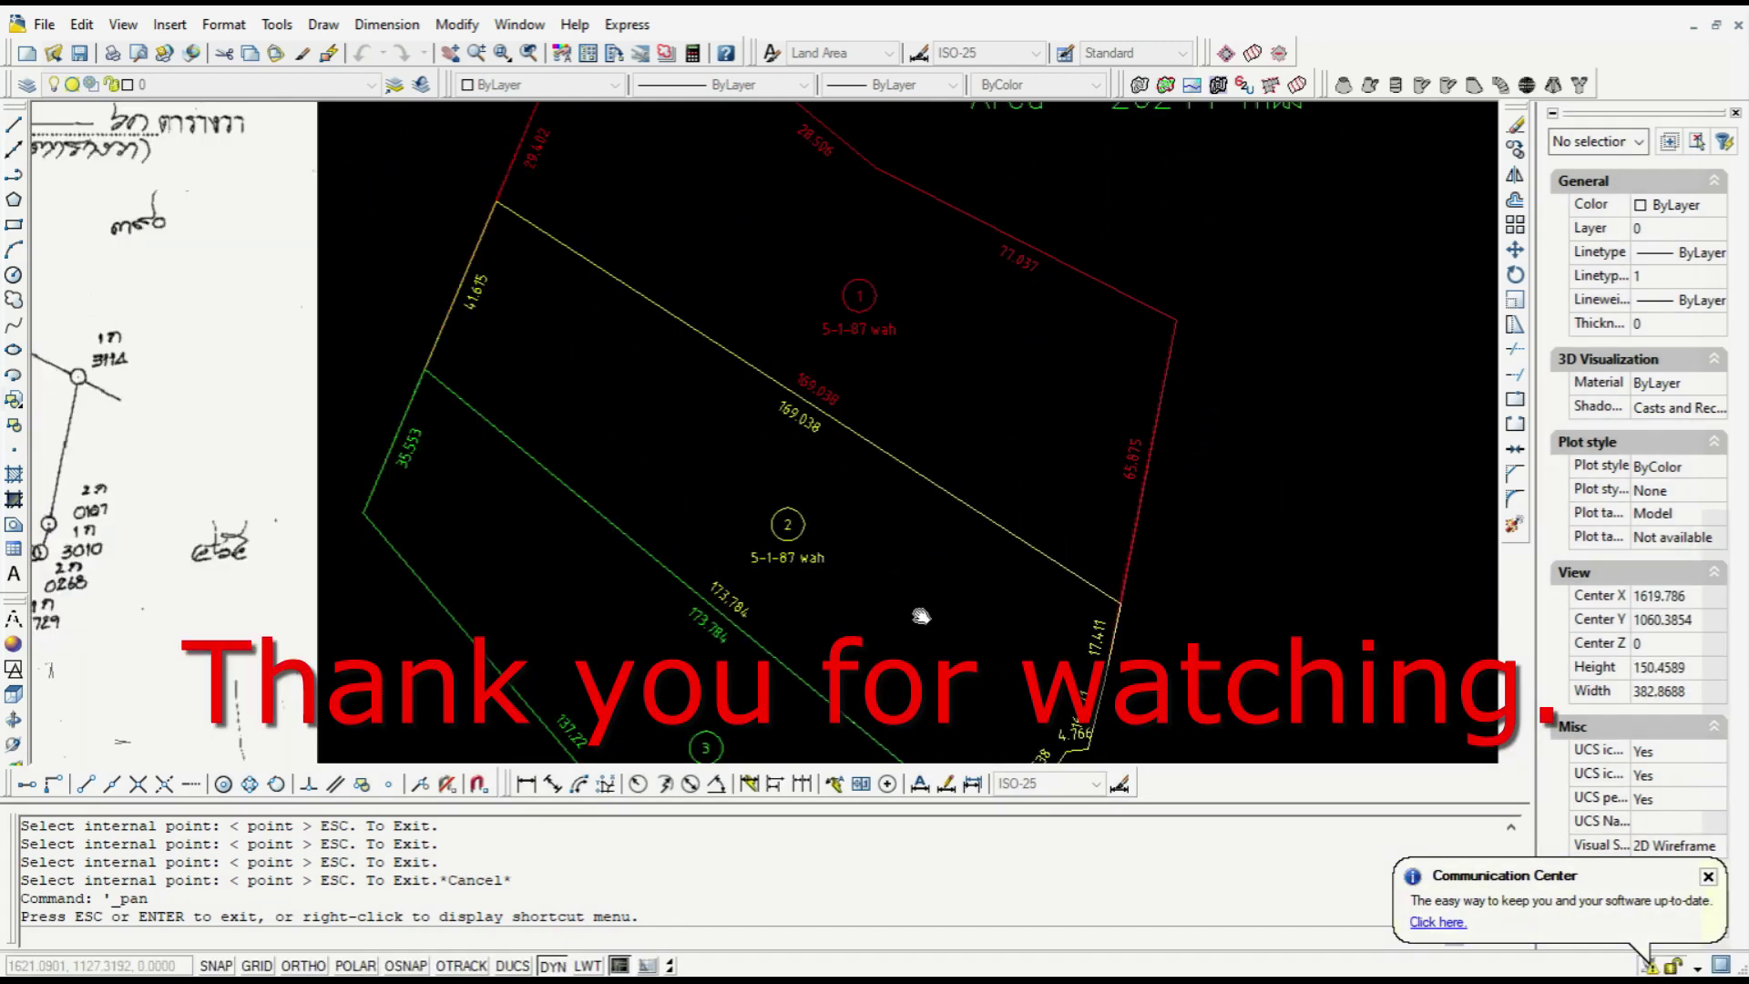
left_click_drag(921, 616, 923, 492)
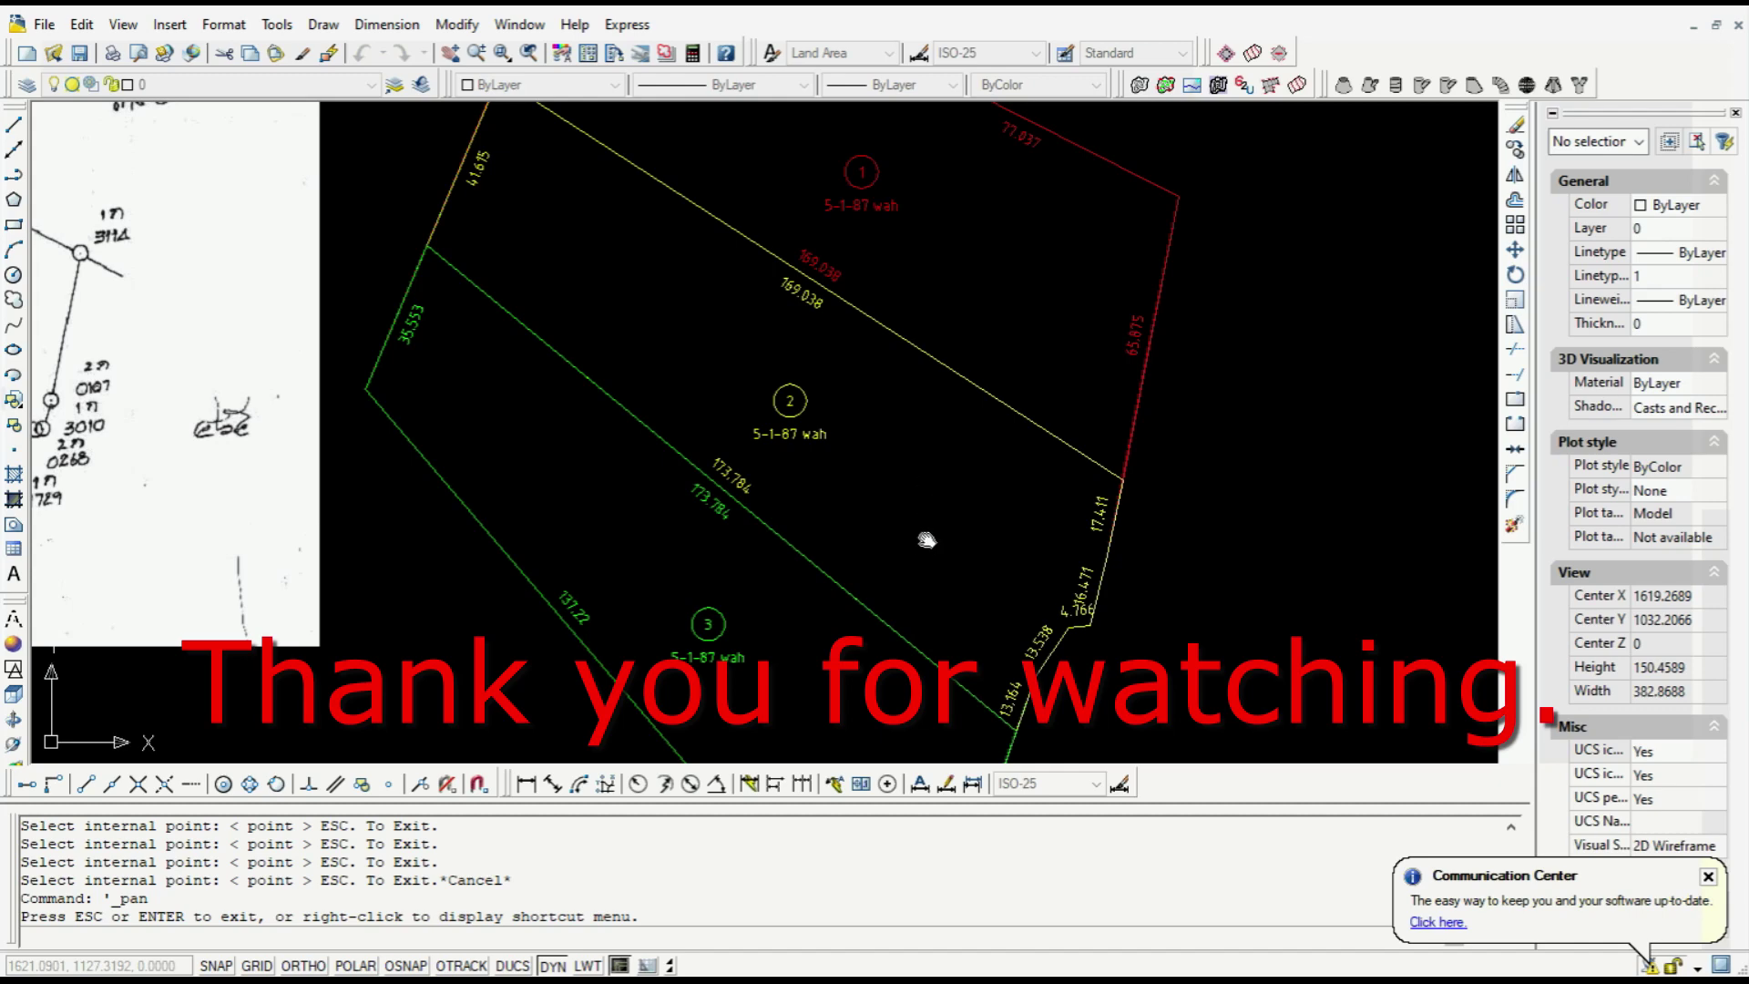
scroll(926, 540, "down", 2)
scroll(897, 588, "up", 2)
scroll(987, 591, "down", 2)
mouse_move(1030, 555)
left_mouse_down()
mouse_move(944, 495)
mouse_move(958, 485)
left_mouse_up()
right_click(906, 369)
left_click(922, 386)
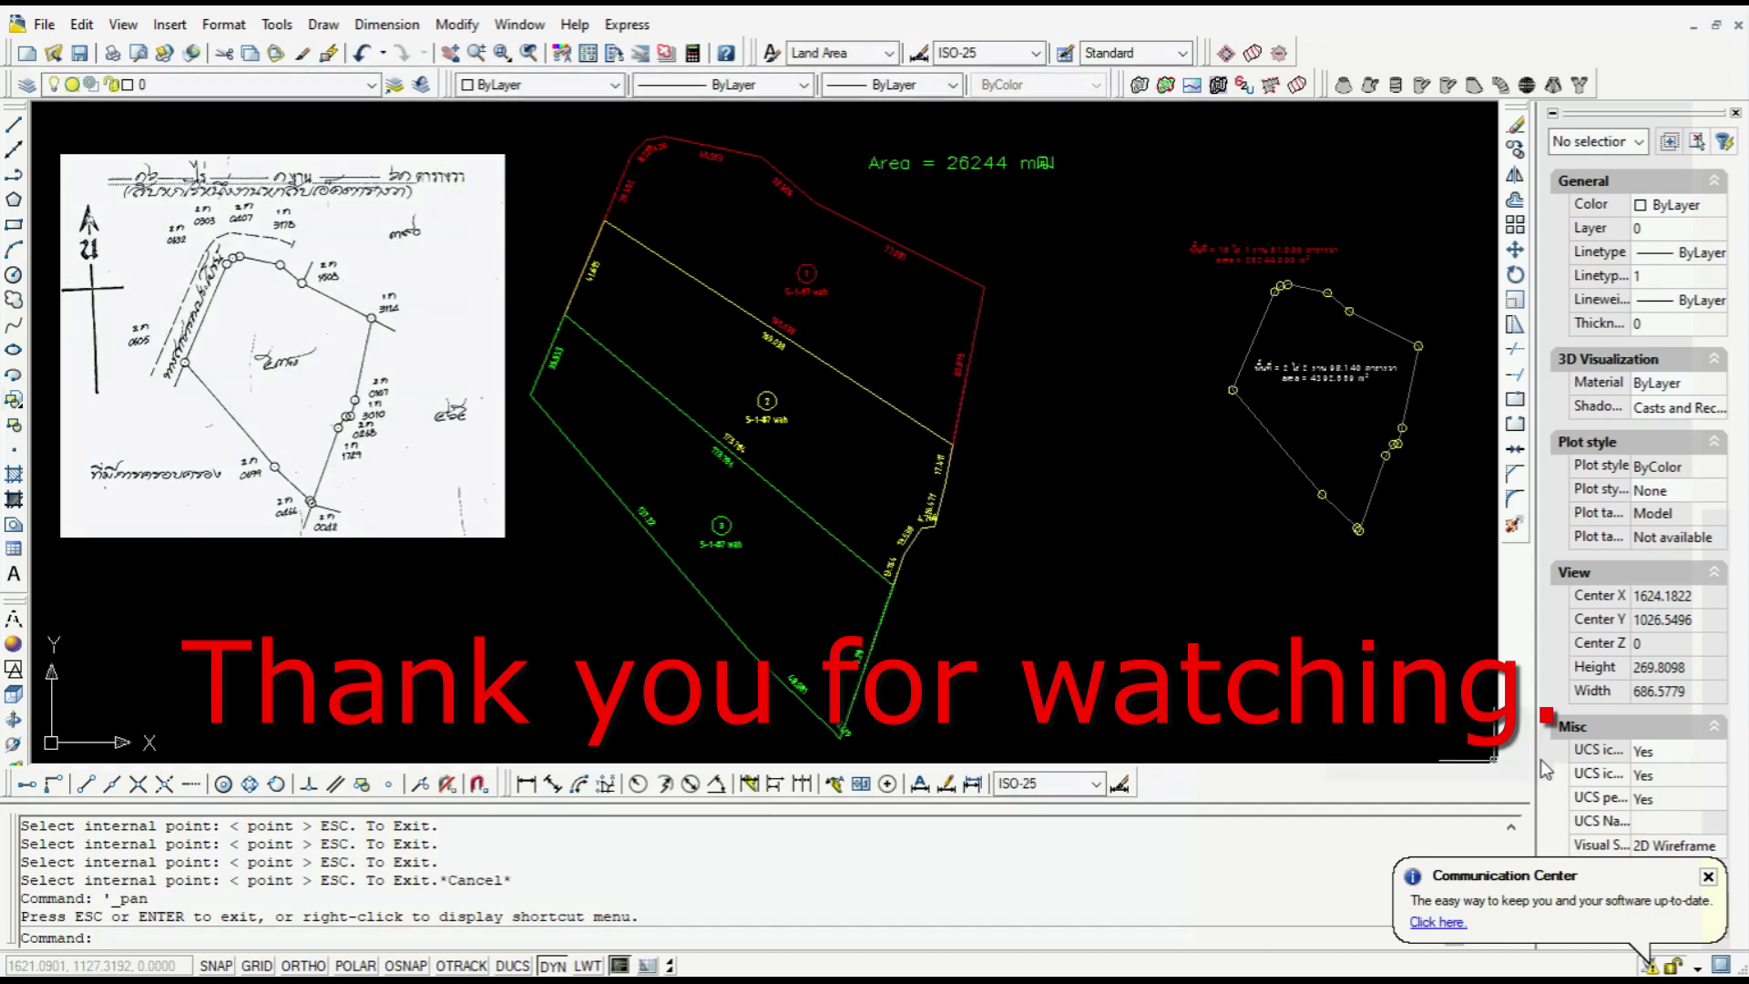